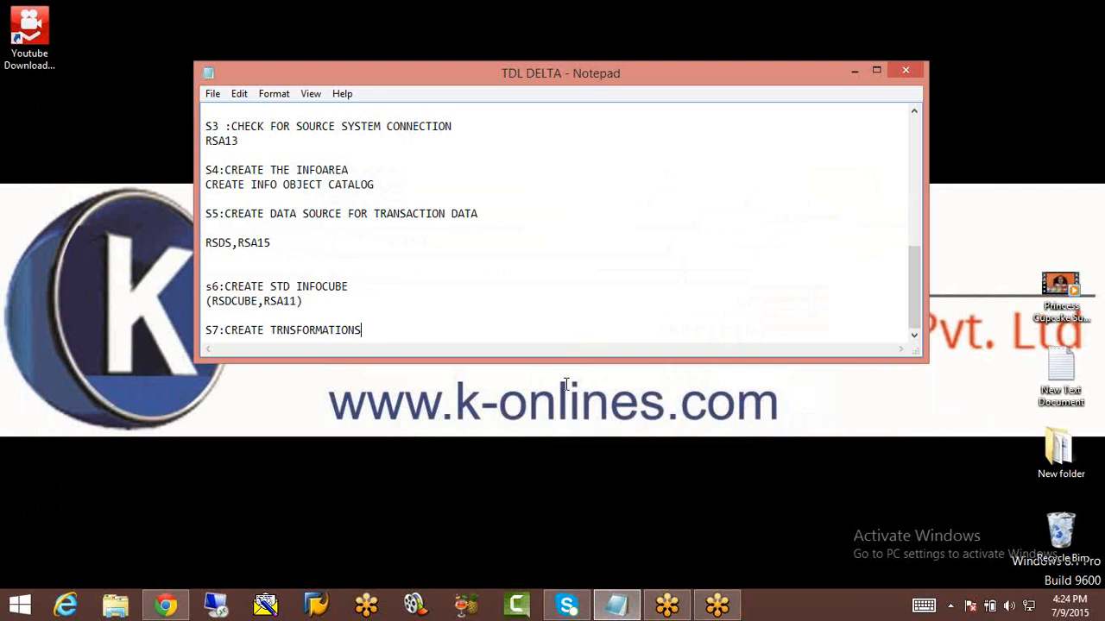
Step: Review the infocube compression and transaction data loading notes from the beginning through step S7
key(Up)
key(Up)
key(Up)
key(Up)
key(Up)
key(Up)
key(Up)
key(Up)
key(Up)
key(Up)
key(Up)
key(Up)
key(Up)
key(Up)
key(Up)
key(Up)
key(Up)
key(Up)
key(Up)
key(Up)
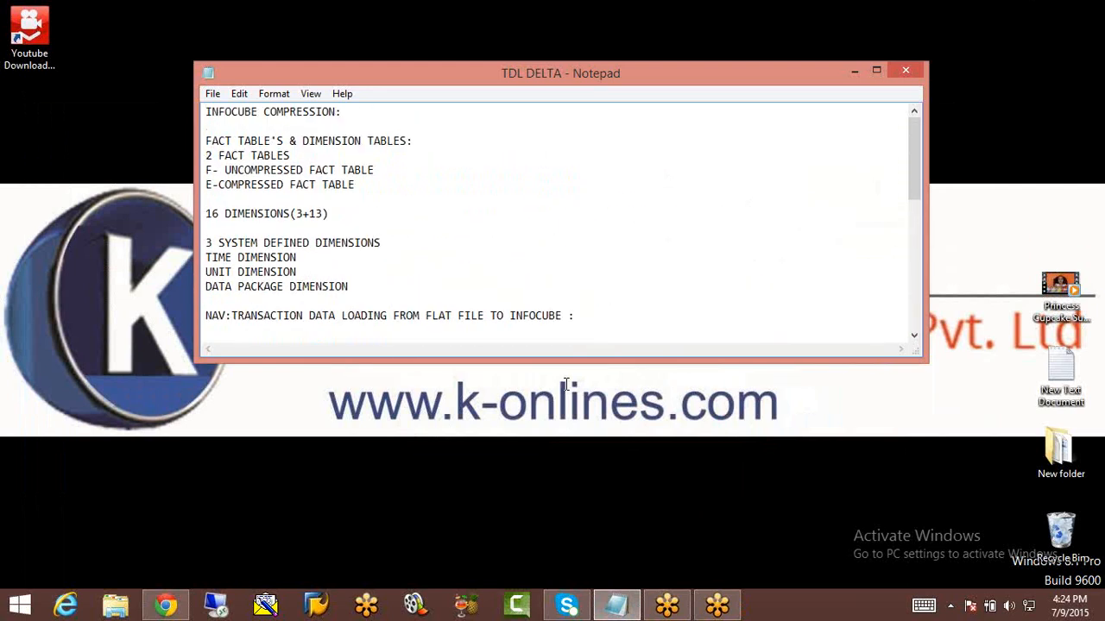
key(Down)
key(Down)
key(Down)
key(Down)
key(Down)
key(Down)
key(Down)
key(Down)
key(Down)
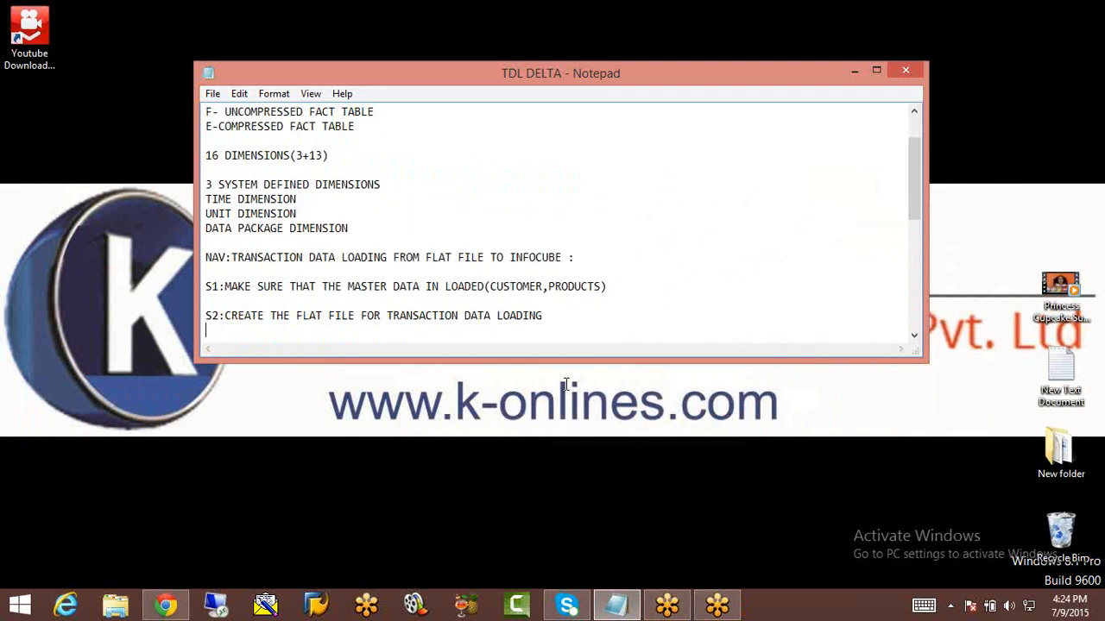
key(Down)
key(Down)
key(Down)
key(Down)
key(Down)
key(Down)
key(Down)
key(Down)
key(Down)
key(Down)
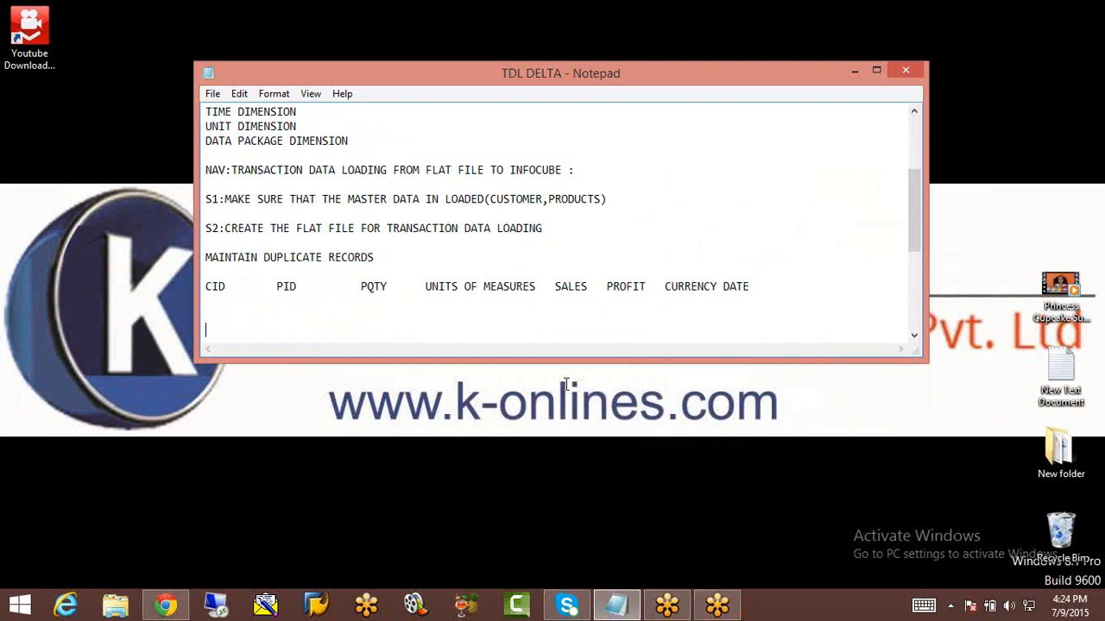
key(Down)
key(Down)
key(Down)
key(Down)
key(Down)
key(Down)
key(Down)
key(Down)
key(Down)
key(Down)
key(Down)
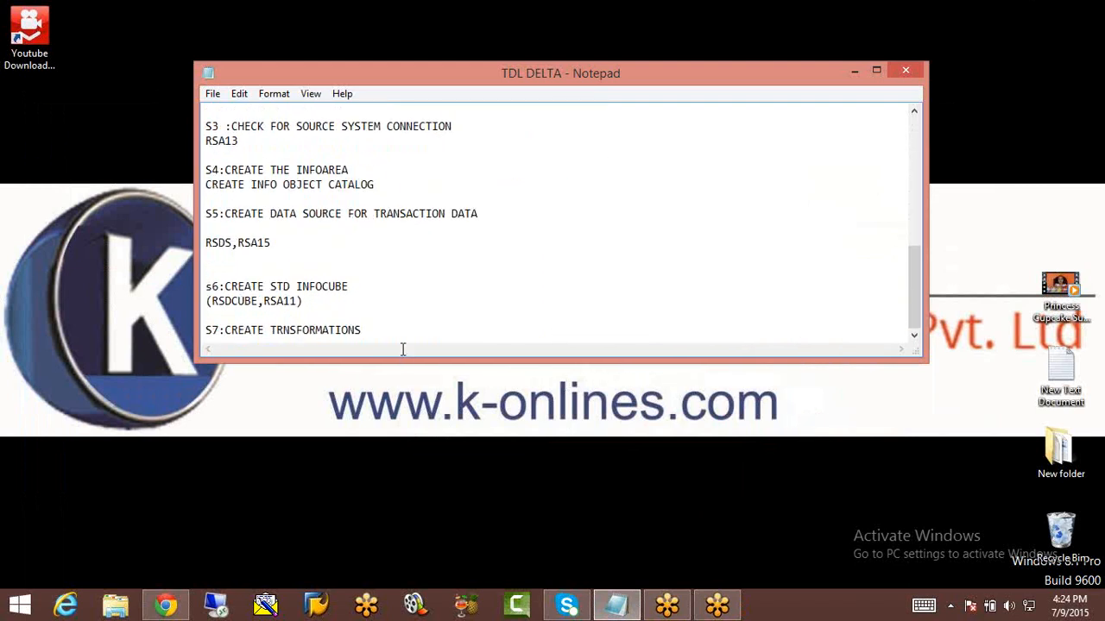
Step: Correct the spelling of TRANSFORMATIONS in step S7 and add the heading "PART B:DATA LOADING/DATA ACQUISITION" below it
click(286, 332)
text(A)
click(379, 331)
key(Return)
key(Return)
text(PART B:DATA LOADING/DATA ACQUISITION)
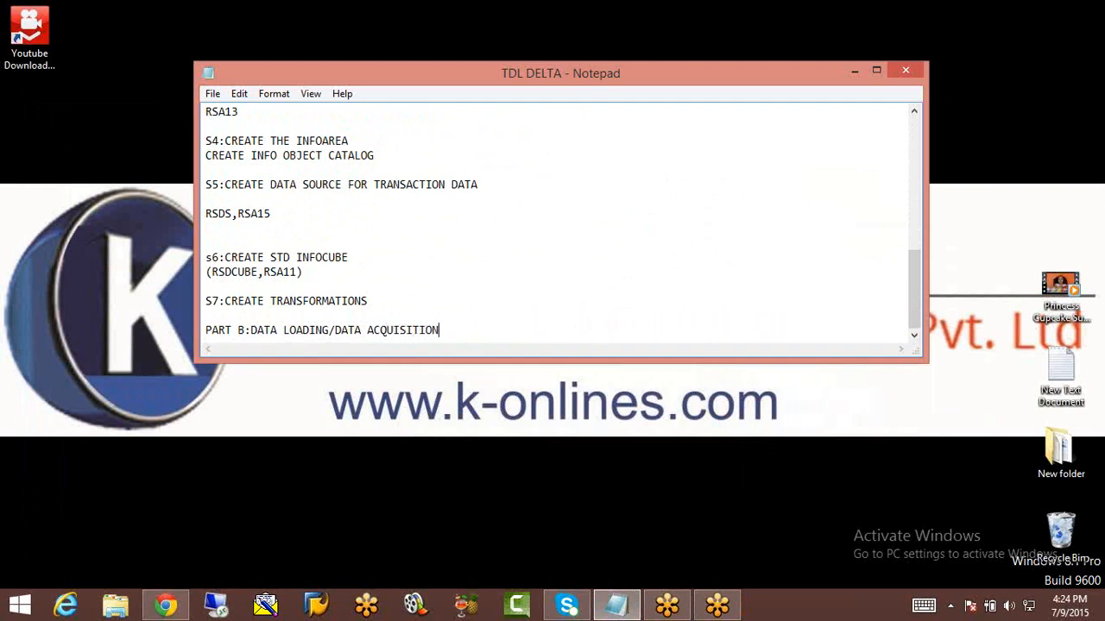
Step: Add the line "S1:CREATE THE INFOPACKAGE" under the Part B heading and minimize the notes
key(Return)
key(Return)
text(S1:CREA)
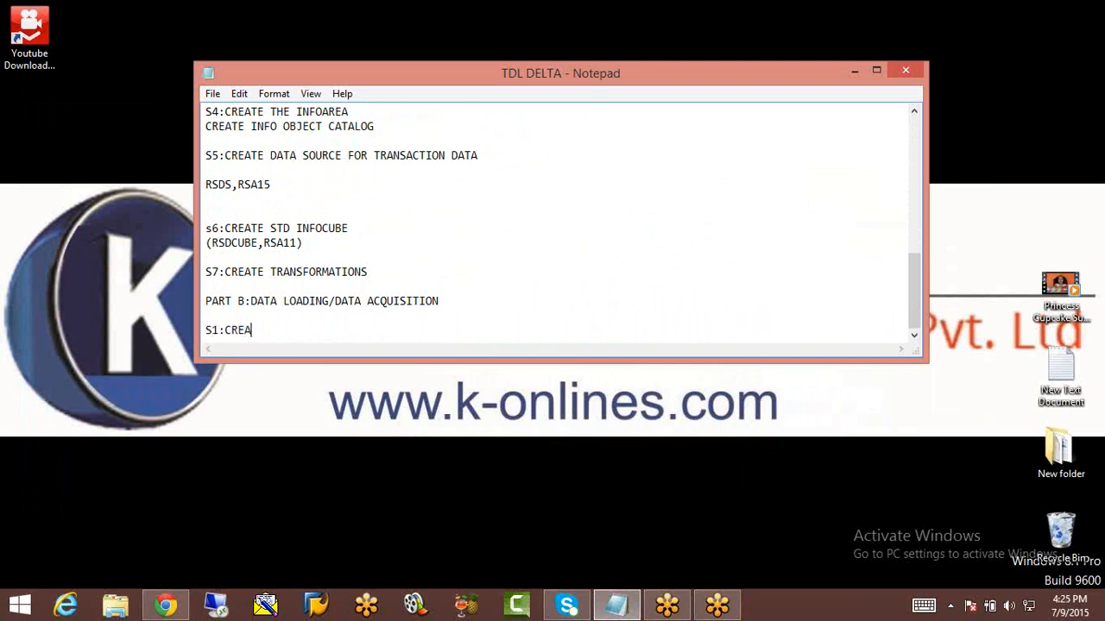
text(TE THE INFOPAC)
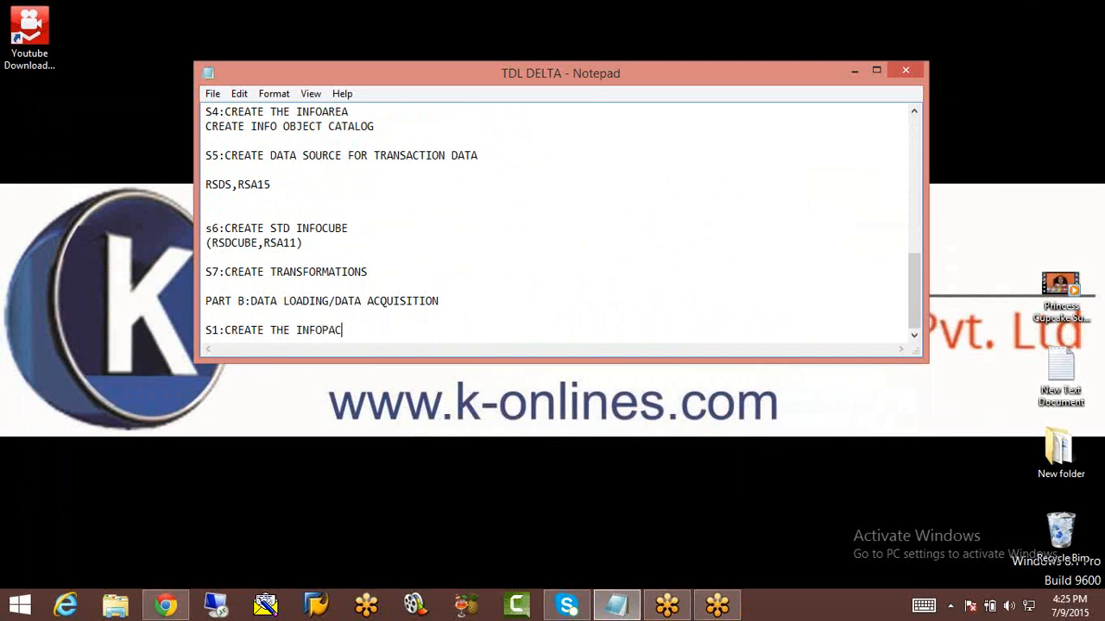
text(KAGE)
click(852, 71)
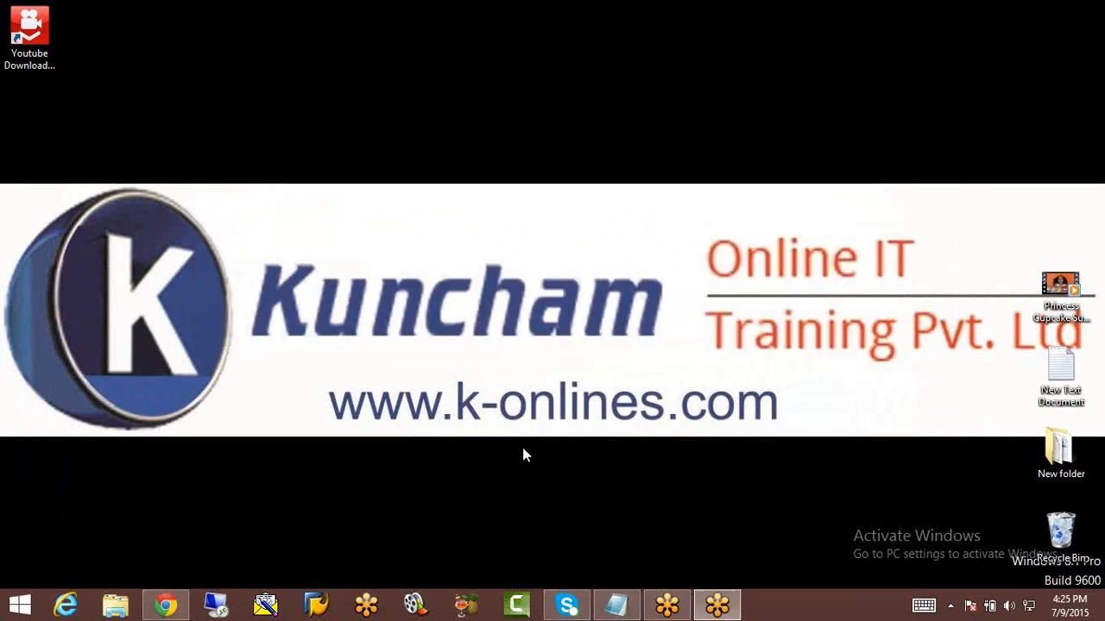
Step: Switch to SAP Logon and open the logon screen of the SAP system
click(314, 607)
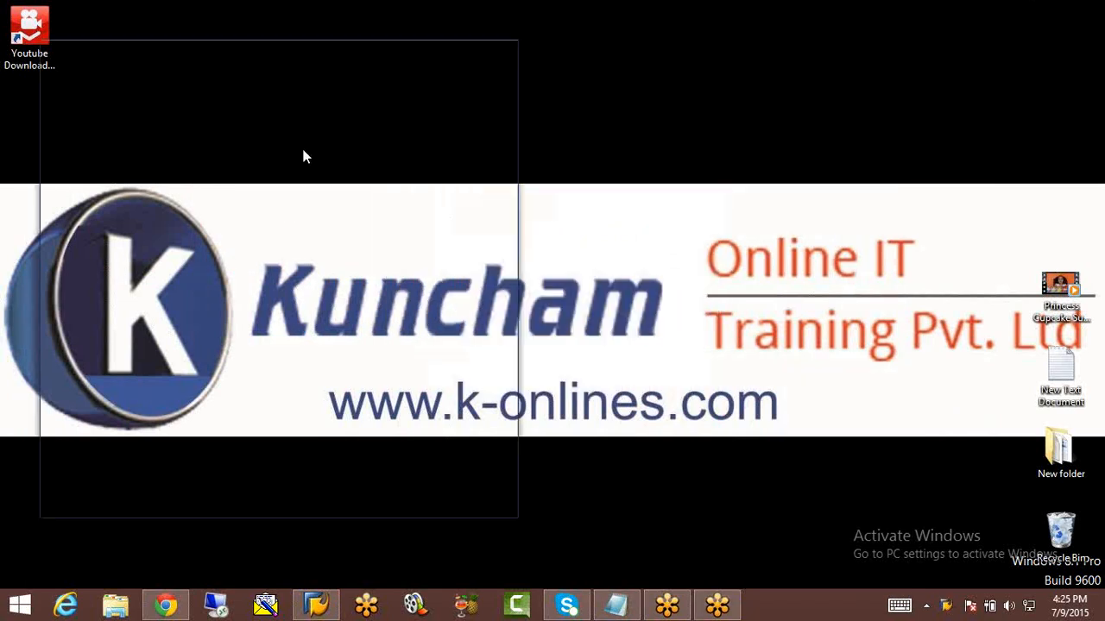
click(72, 81)
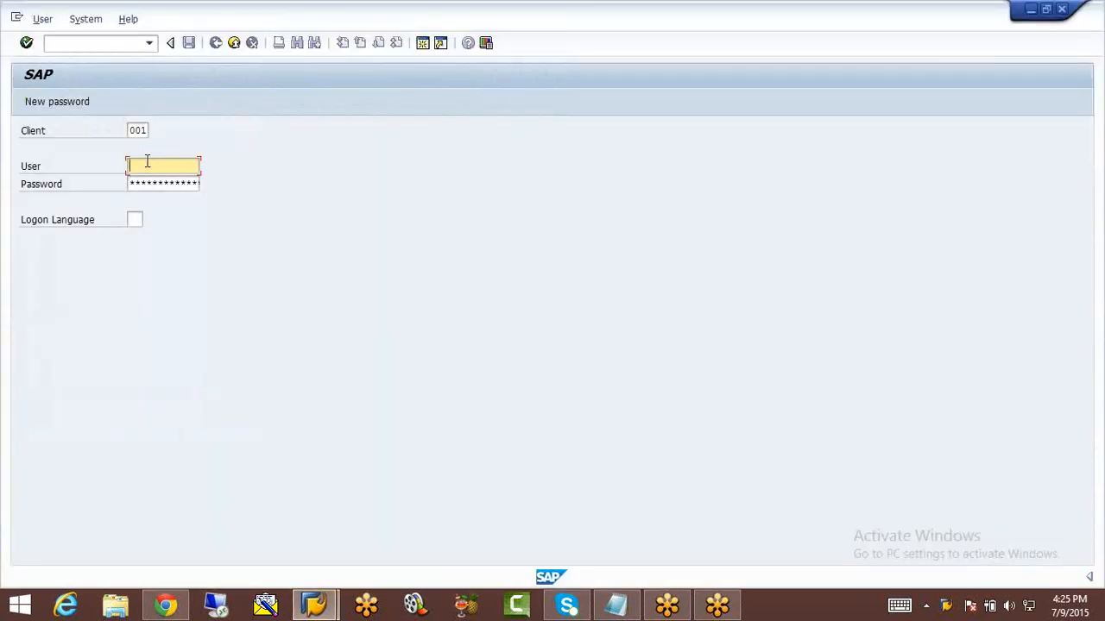
text(bw1)
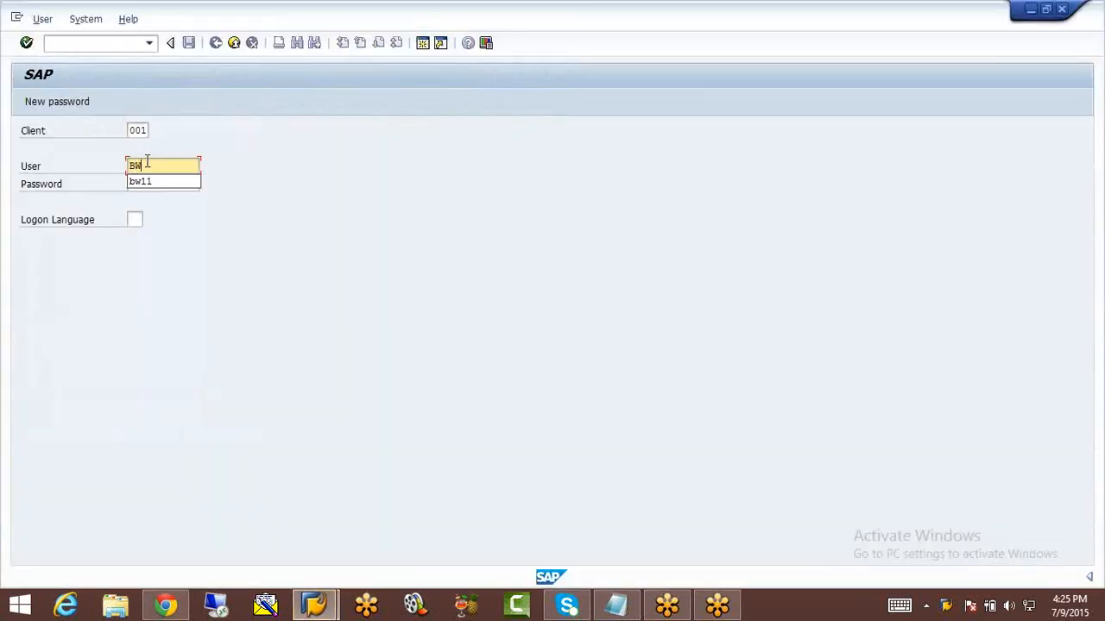
key(BackSpace)
key(BackSpace)
key(BackSpace)
key(Tab)
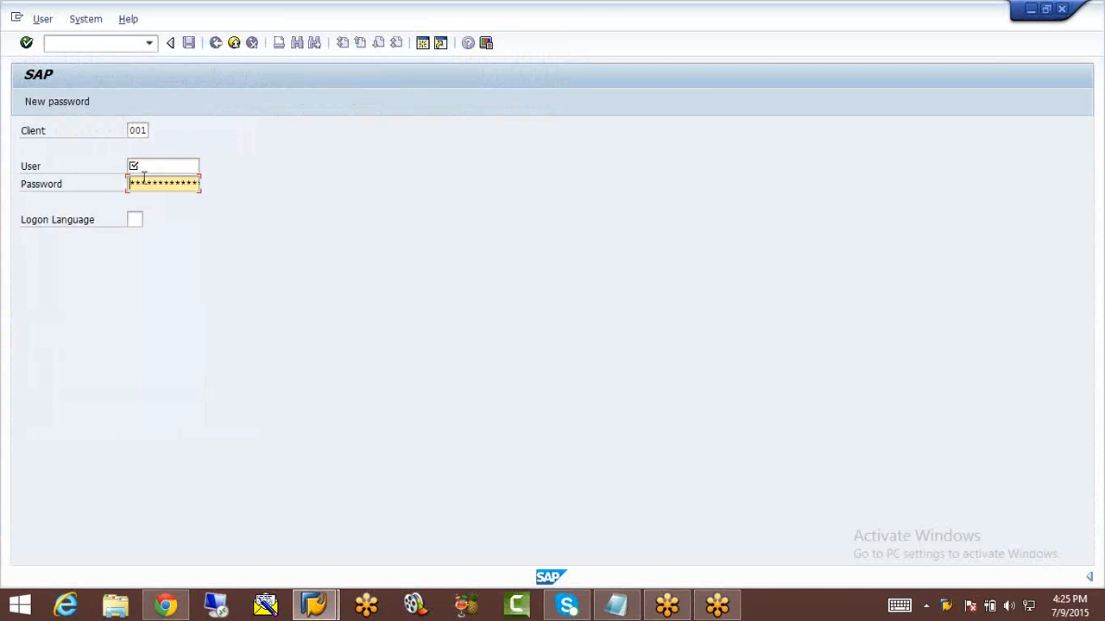
Step: Log on with the user ID, account password and logon language EN, continuing with this logon and ending any other logons
click(146, 164)
text(bw11)
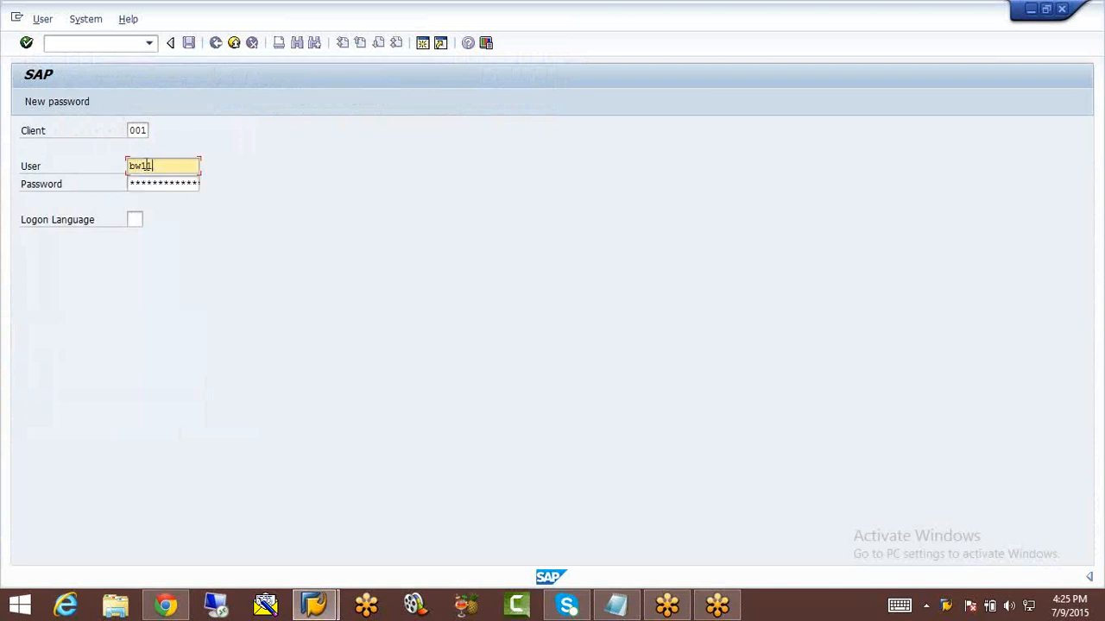
key(Tab)
text(*******)
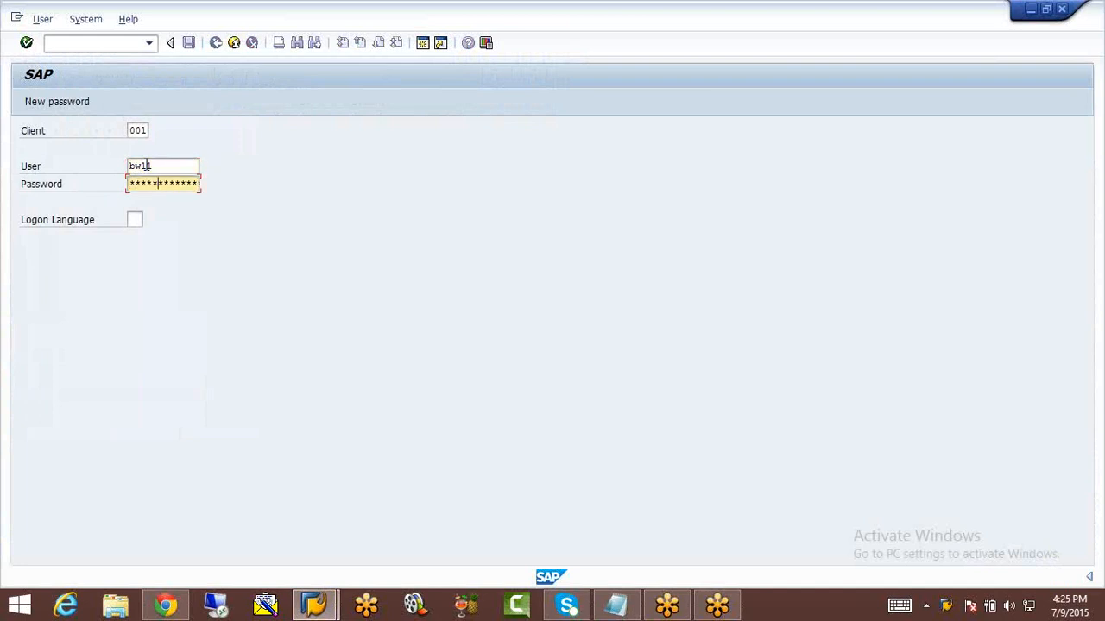
text(*)
key(Tab)
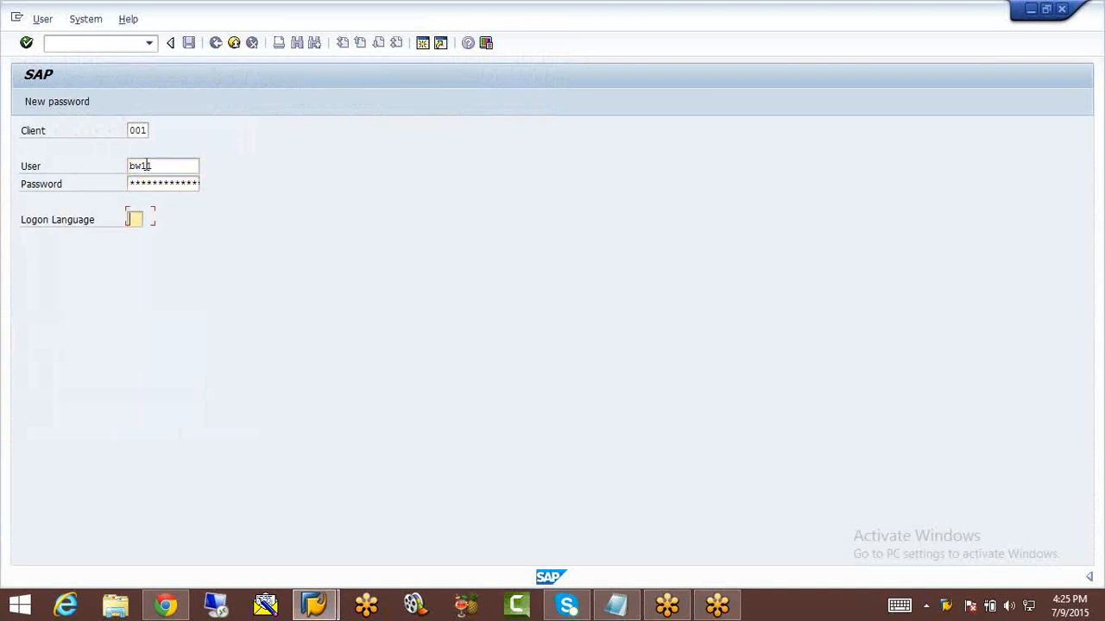
text(EN)
key(Return)
click(74, 459)
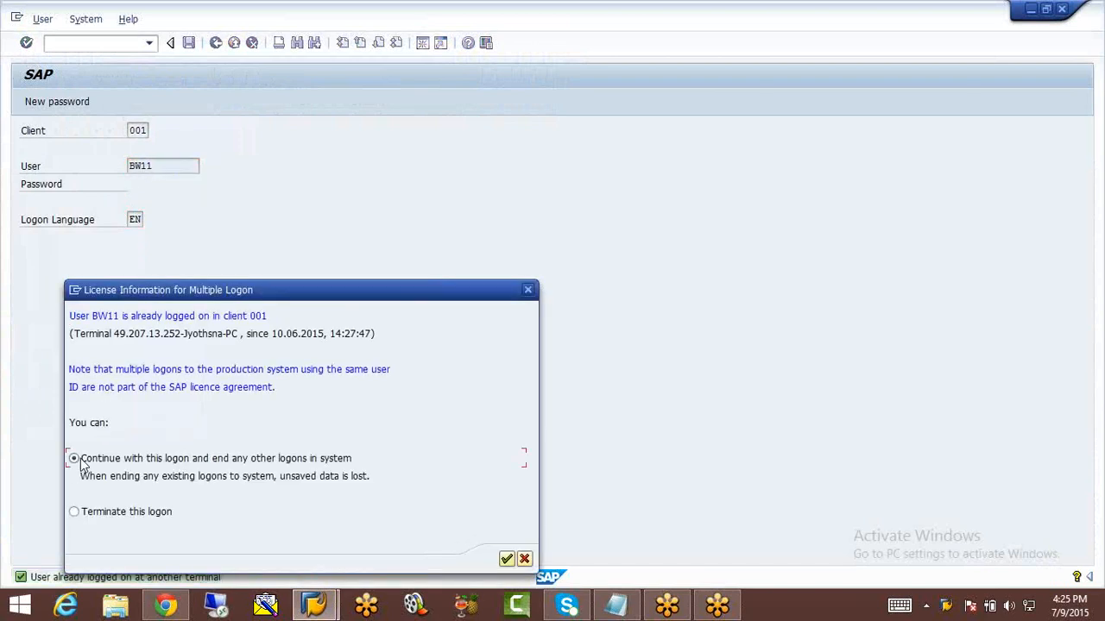
click(507, 560)
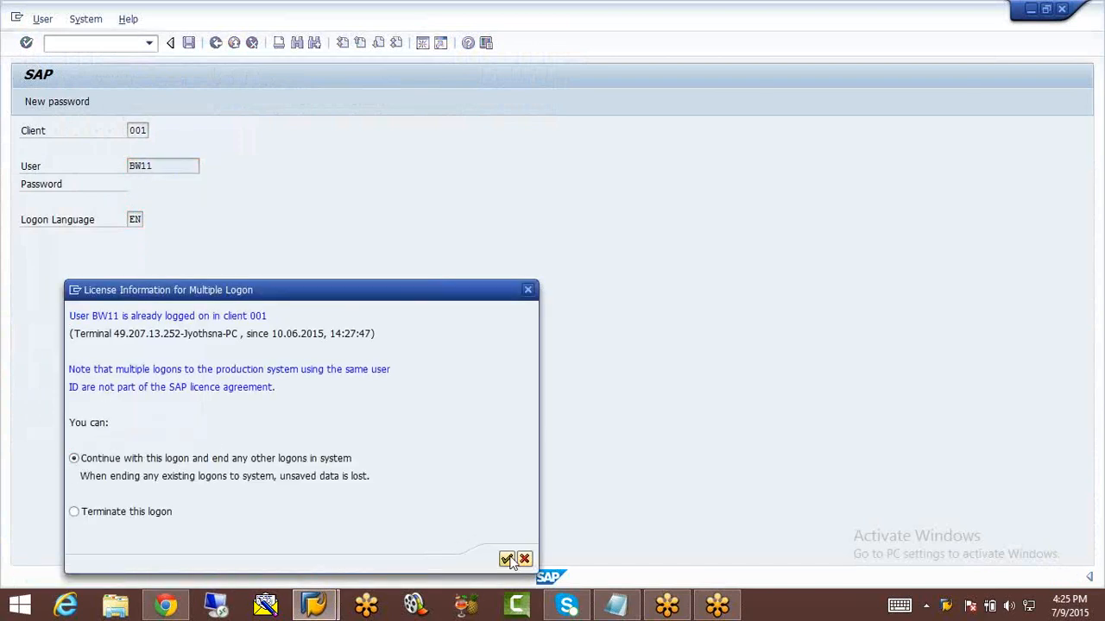
Step: Run transaction rsa1 and, under DataSources, expand APPL COMP FOR COMP IC and its DataSource TDL FOR IC COMPRESSION
text(rsa1)
key(Return)
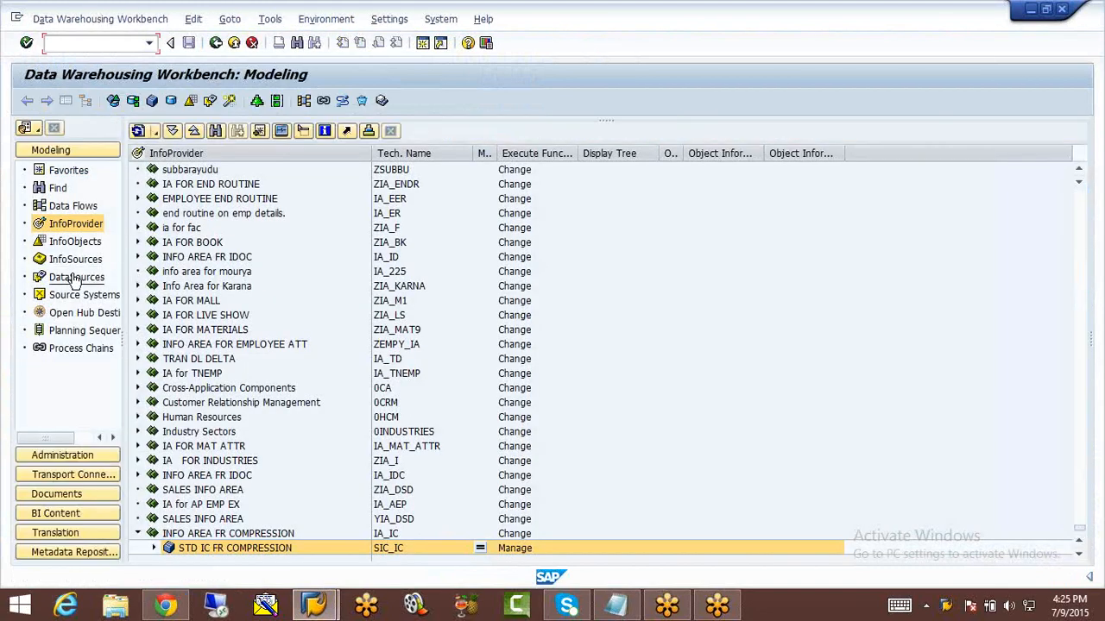
click(75, 277)
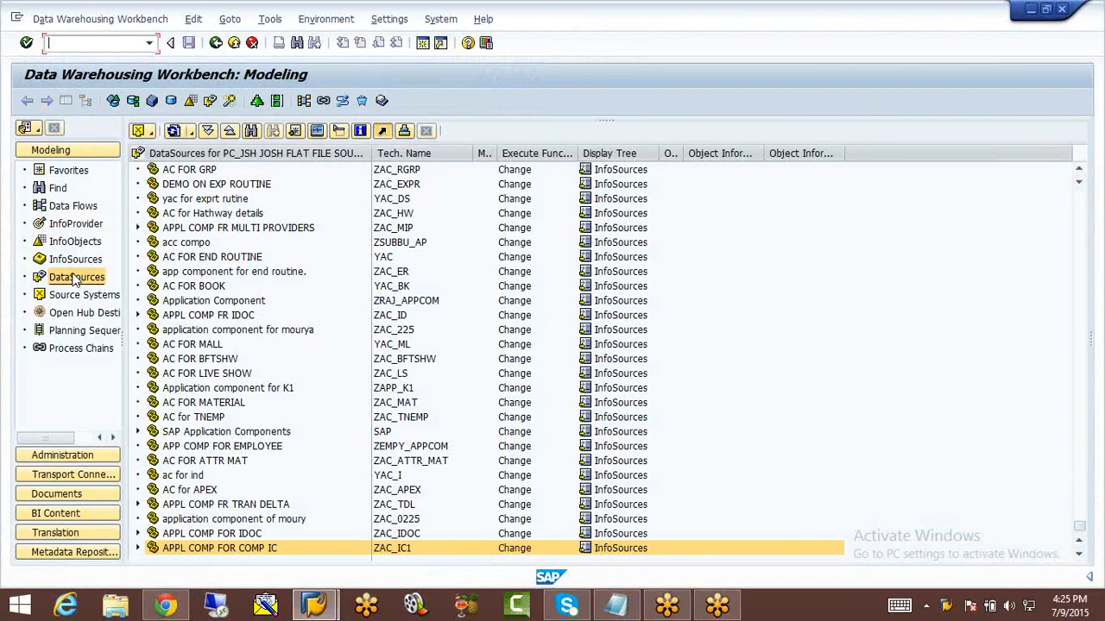
click(137, 548)
click(200, 552)
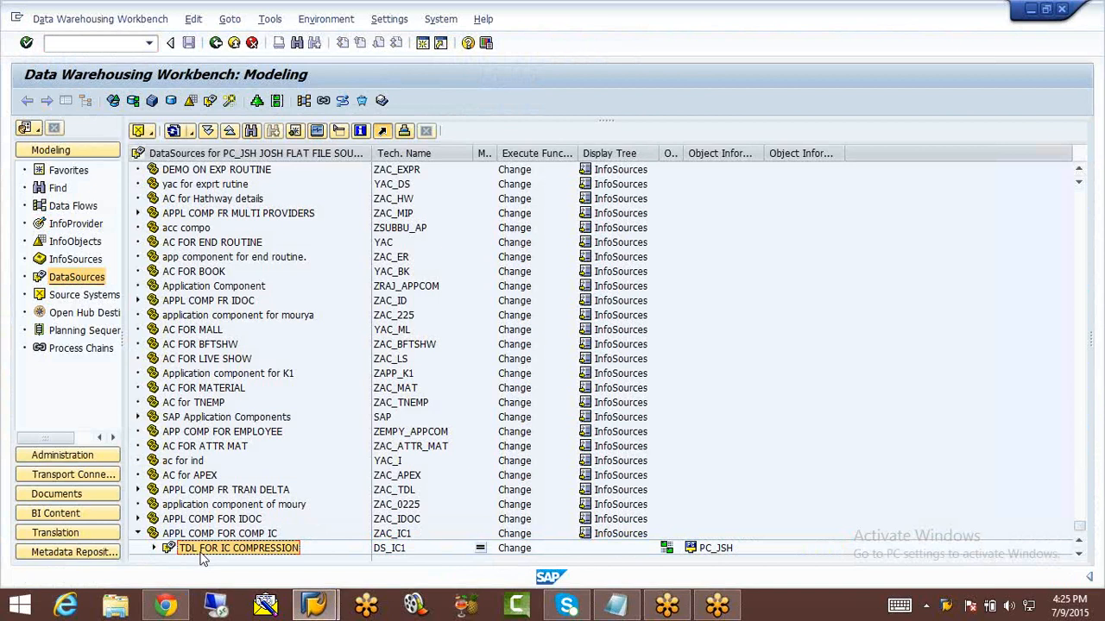
click(154, 549)
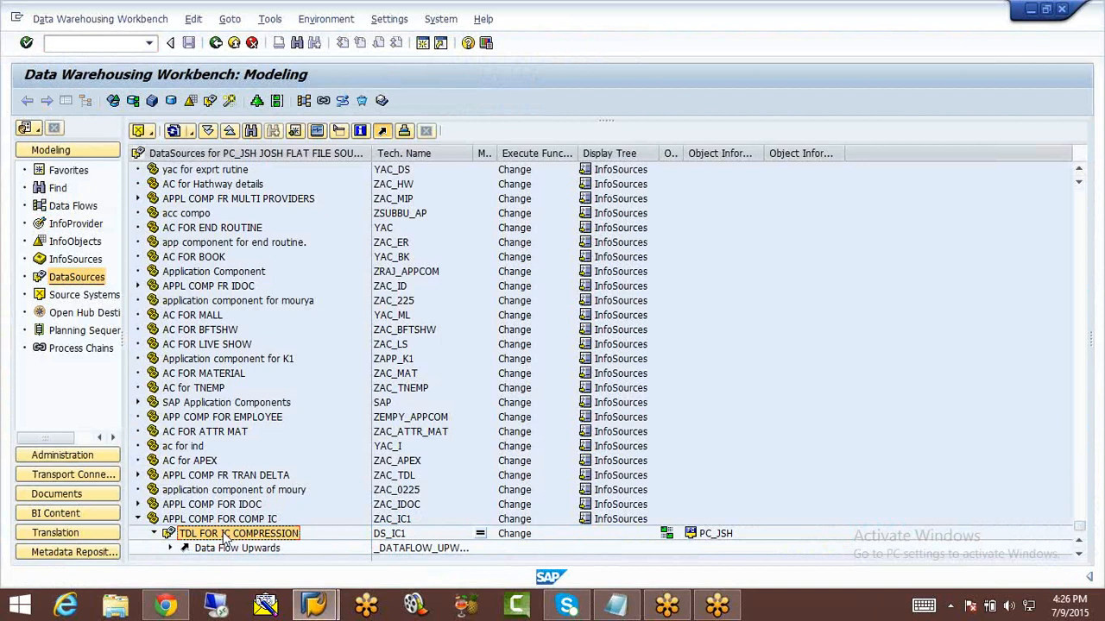
Step: Create an InfoPackage for DataSource TDL FOR IC COMPRESSION with the description "INFO PACKAGE FOR TDL IC COMPRESSION"
right_click(225, 539)
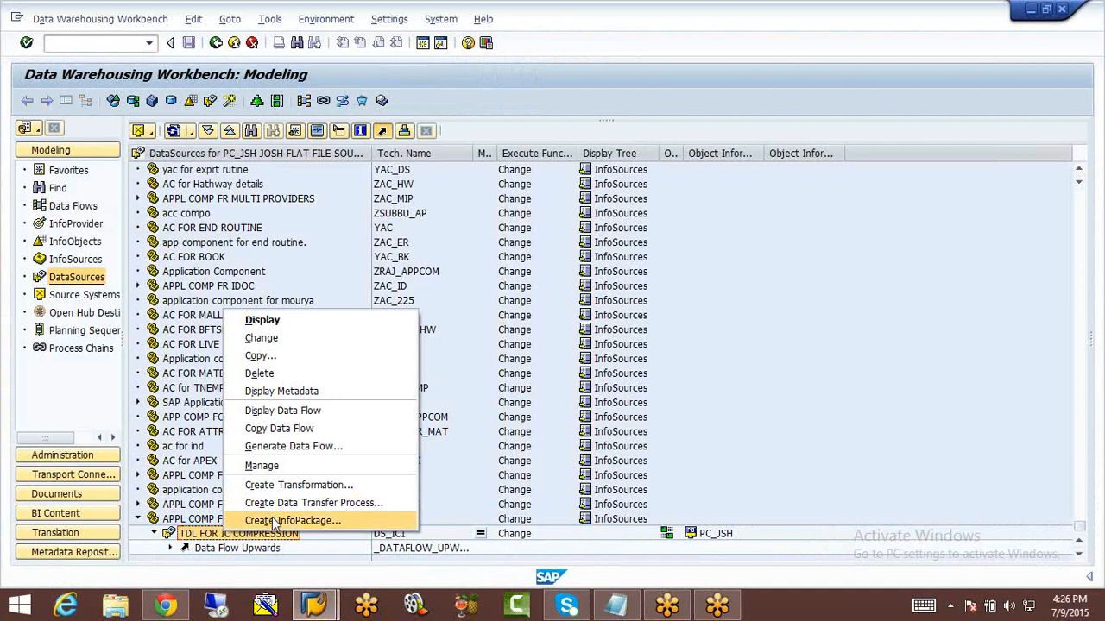
click(274, 521)
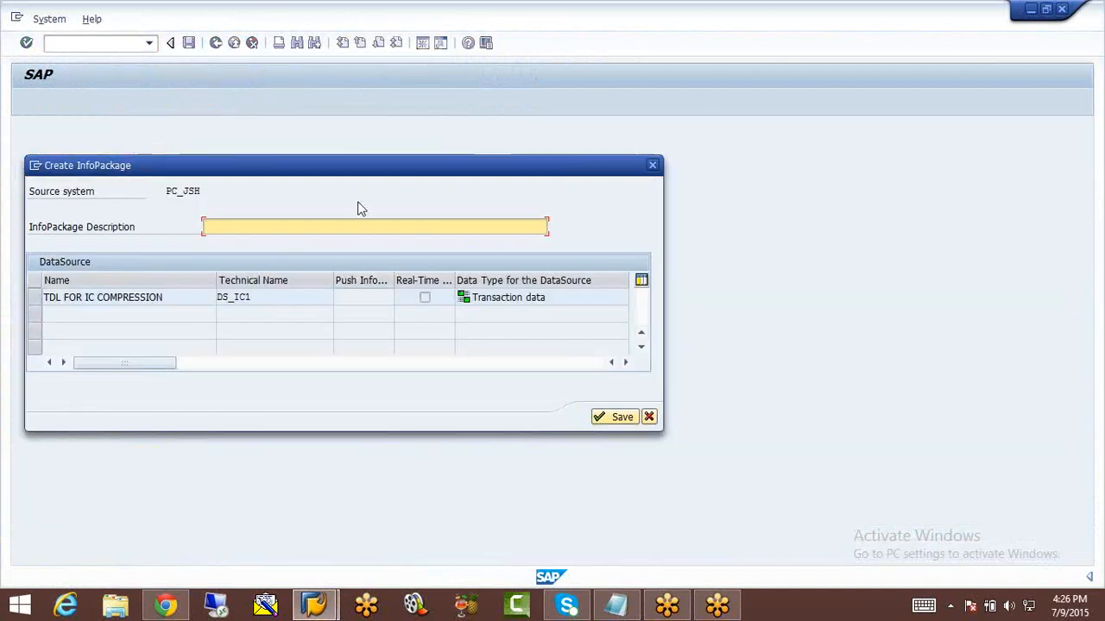
text(INFO PA)
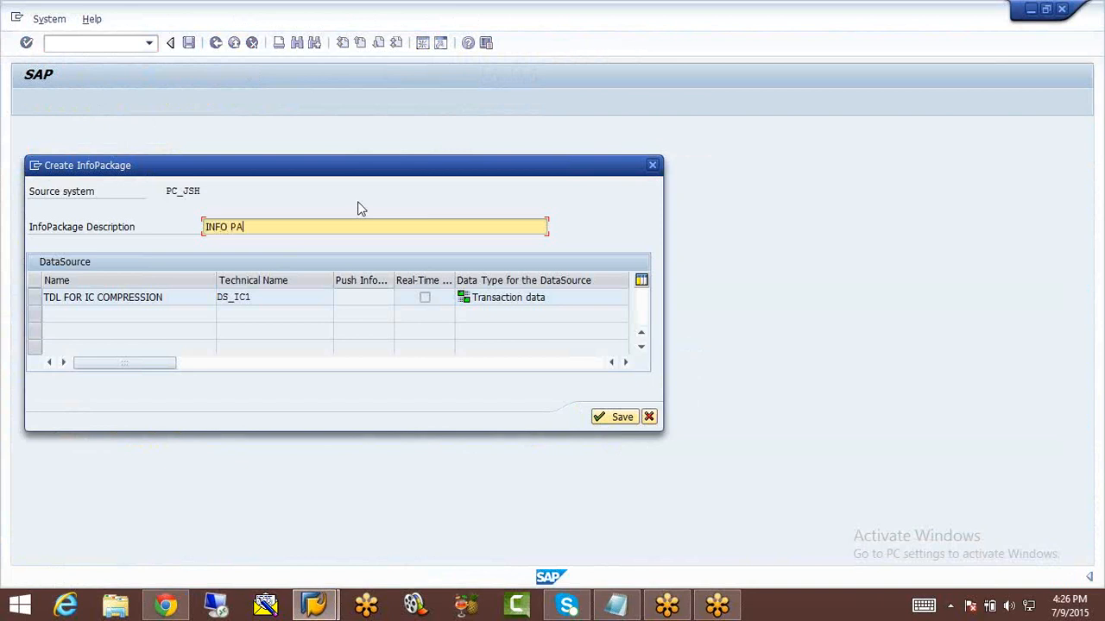
text(CKAGE FOR TDL IC COMPRESSION)
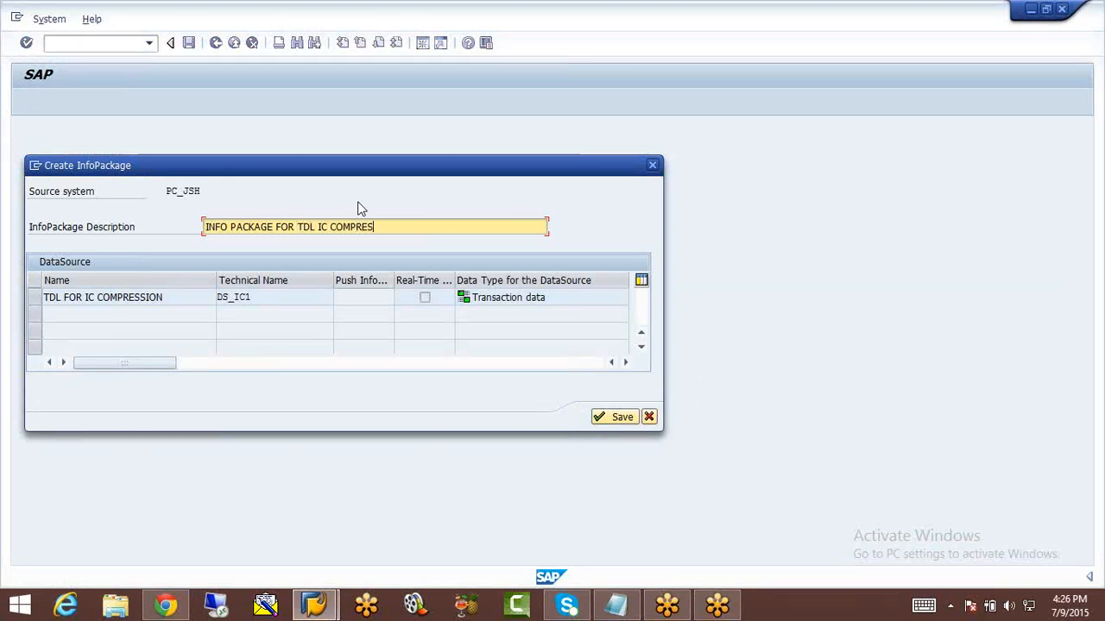
click(35, 297)
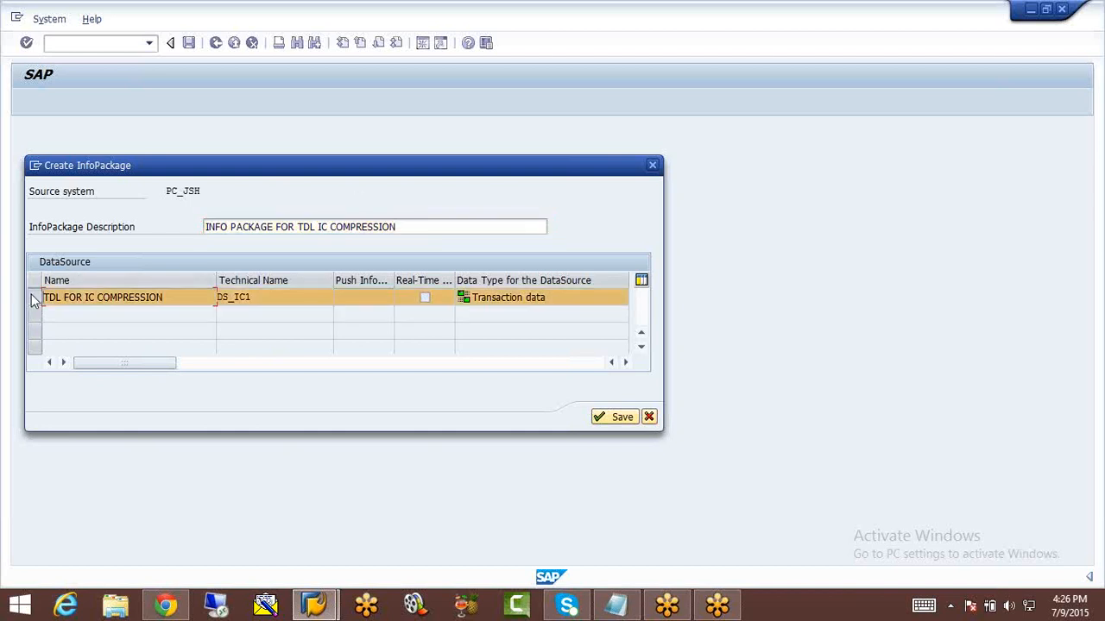
click(608, 417)
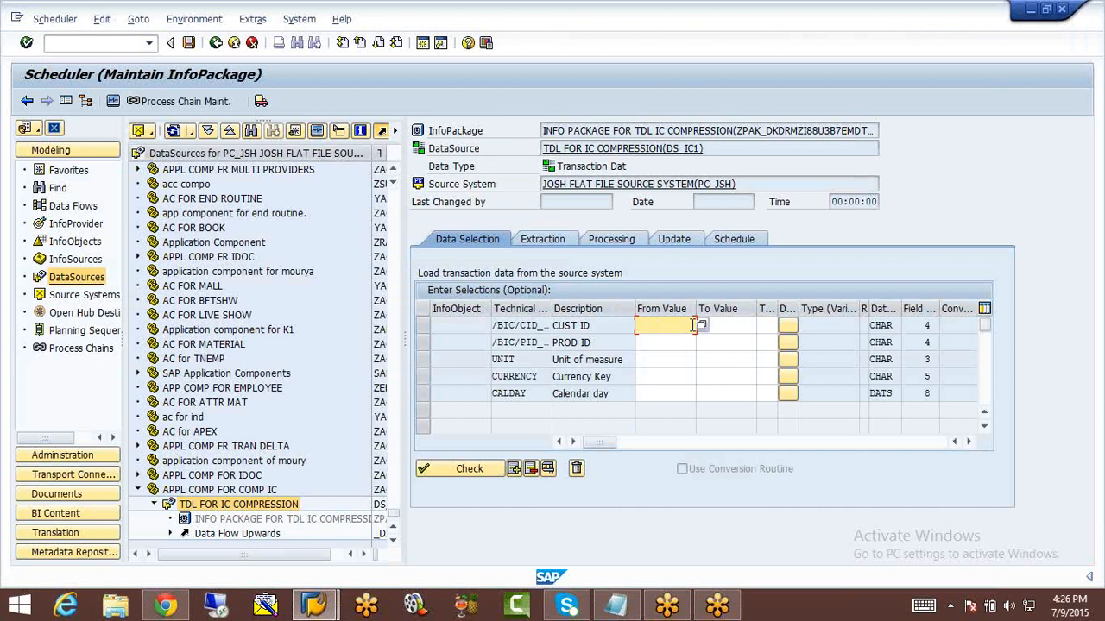
Step: Check the extraction, processing and update settings of the new InfoPackage
click(550, 244)
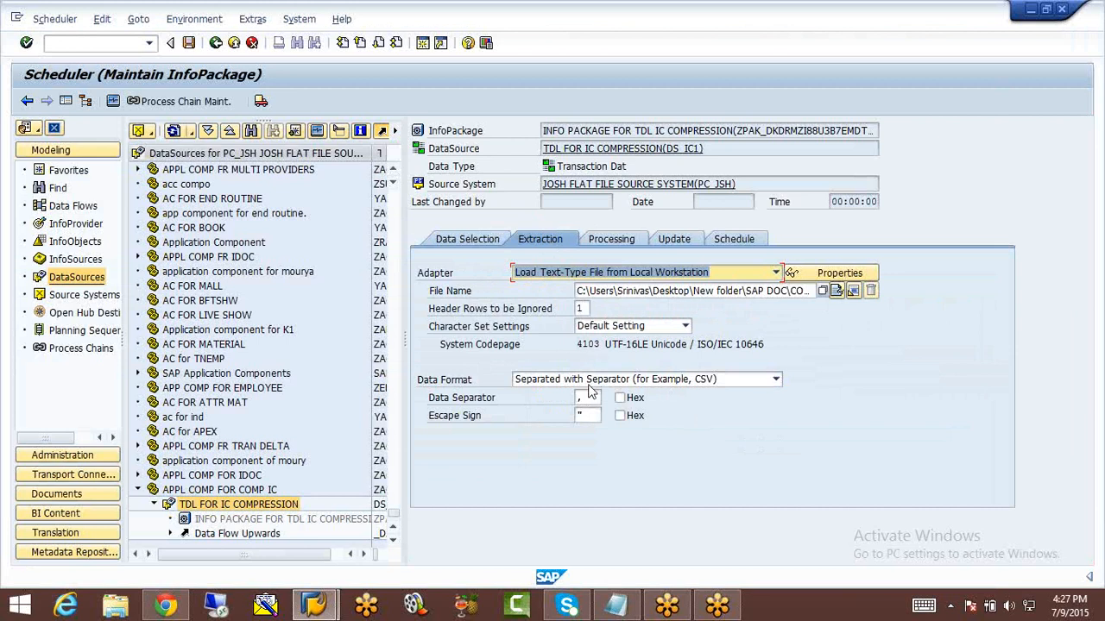
click(604, 242)
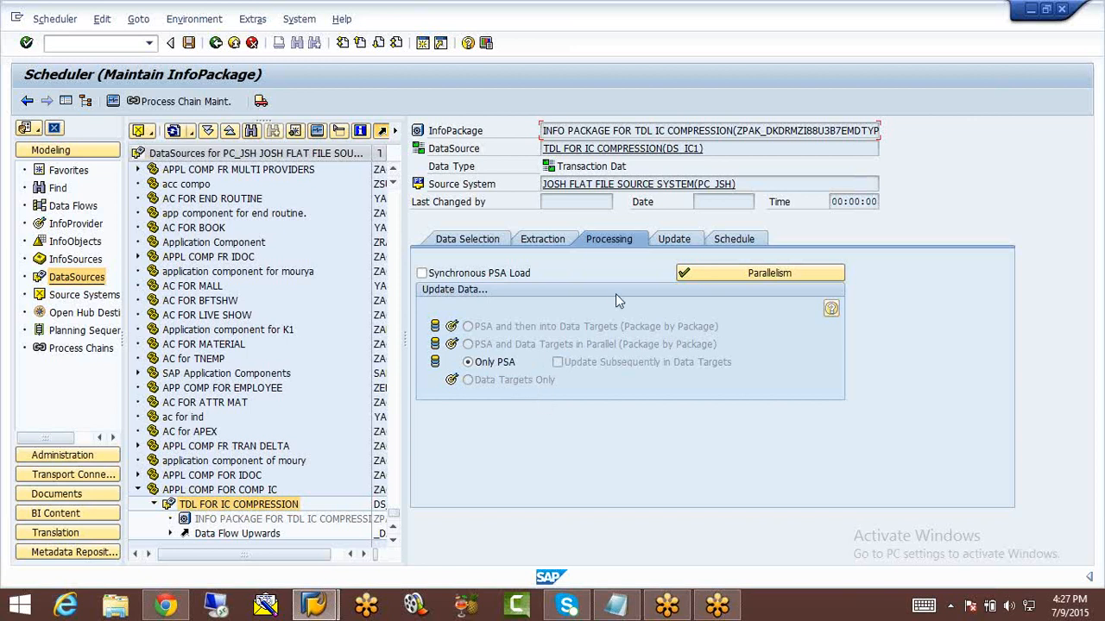
click(678, 239)
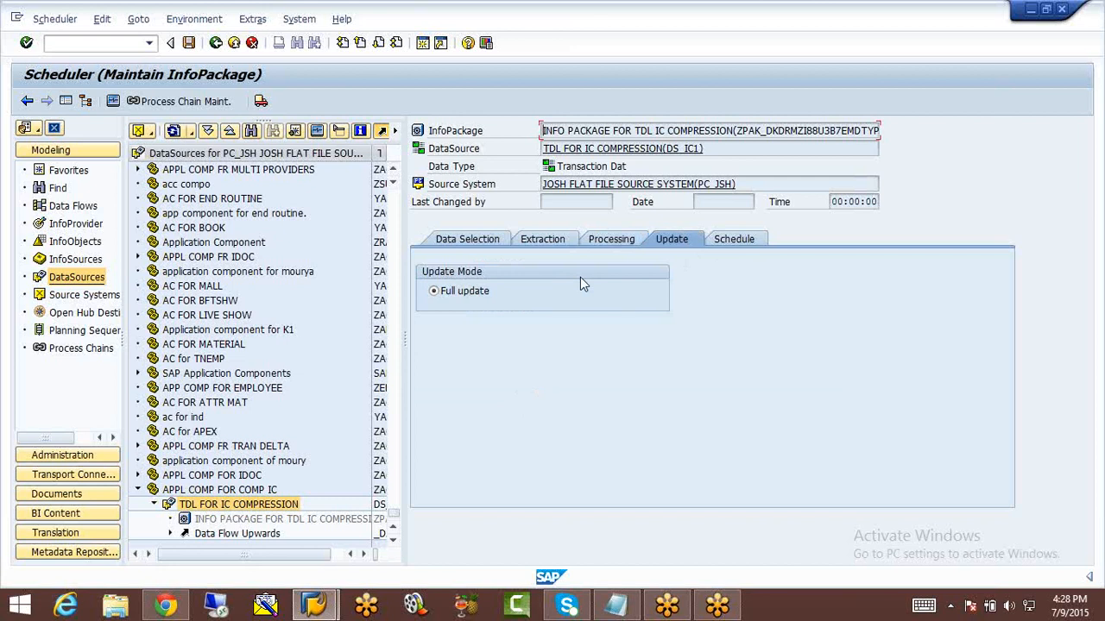
Step: Start the InfoPackage's data load immediately, allowing access to COMP.csv and remembering the decision
click(754, 240)
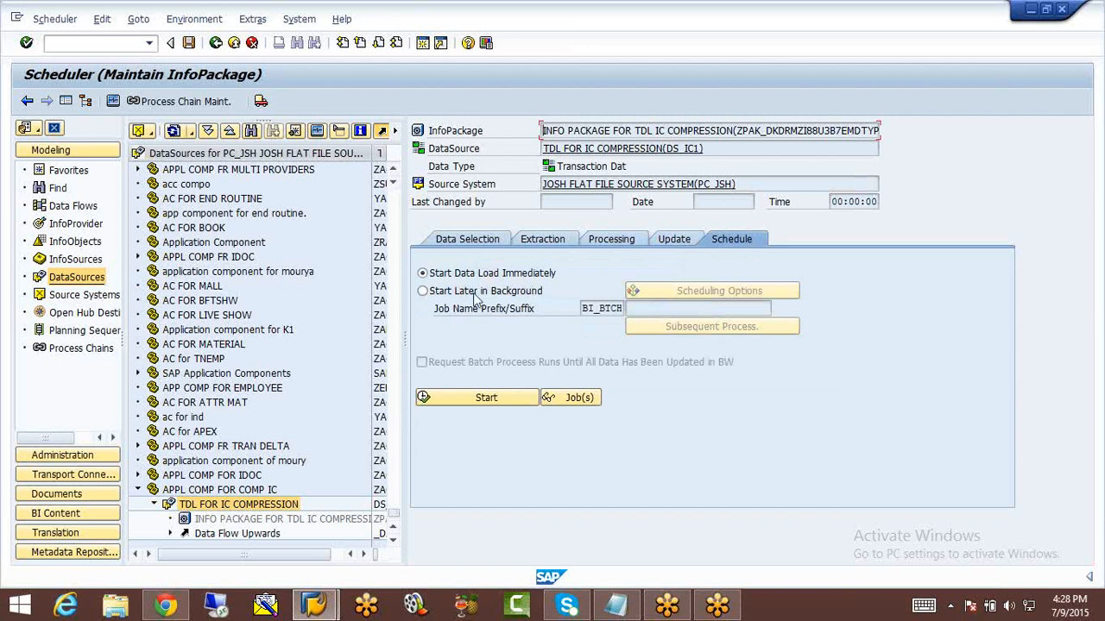
click(485, 402)
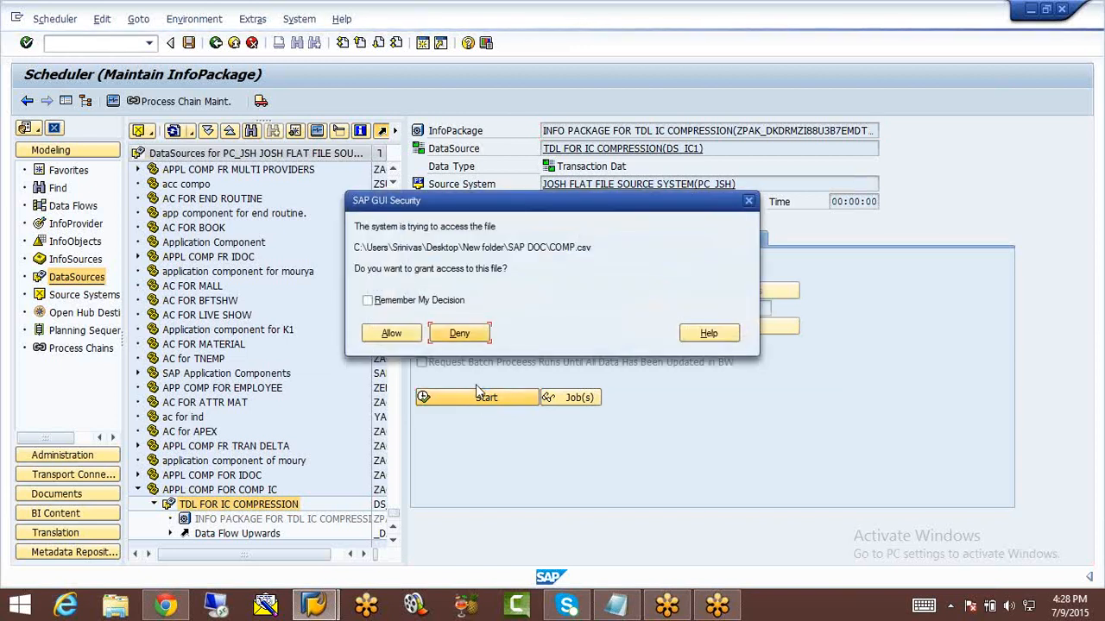
click(370, 301)
click(390, 333)
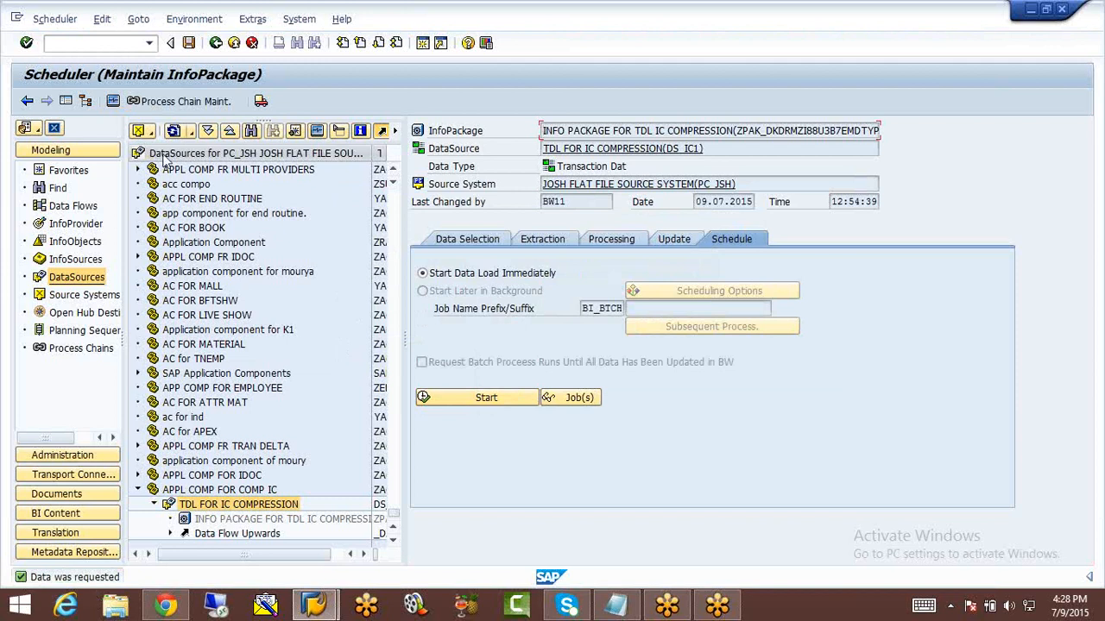
Step: Open the monitor for the InfoPackage and select the load request under source system PC_JSH
click(114, 102)
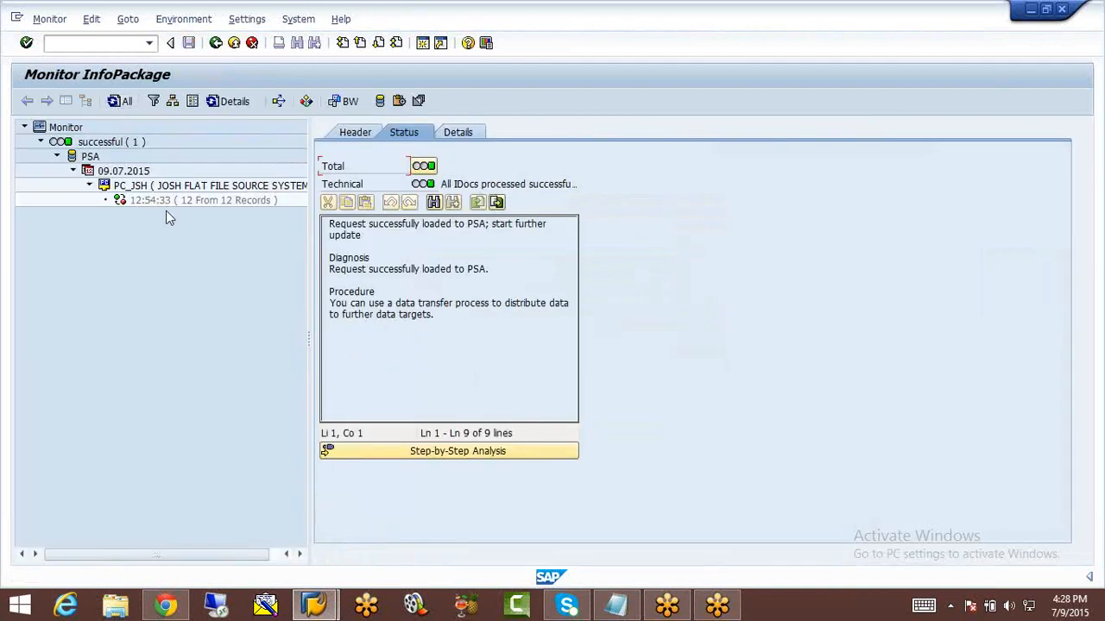
click(169, 201)
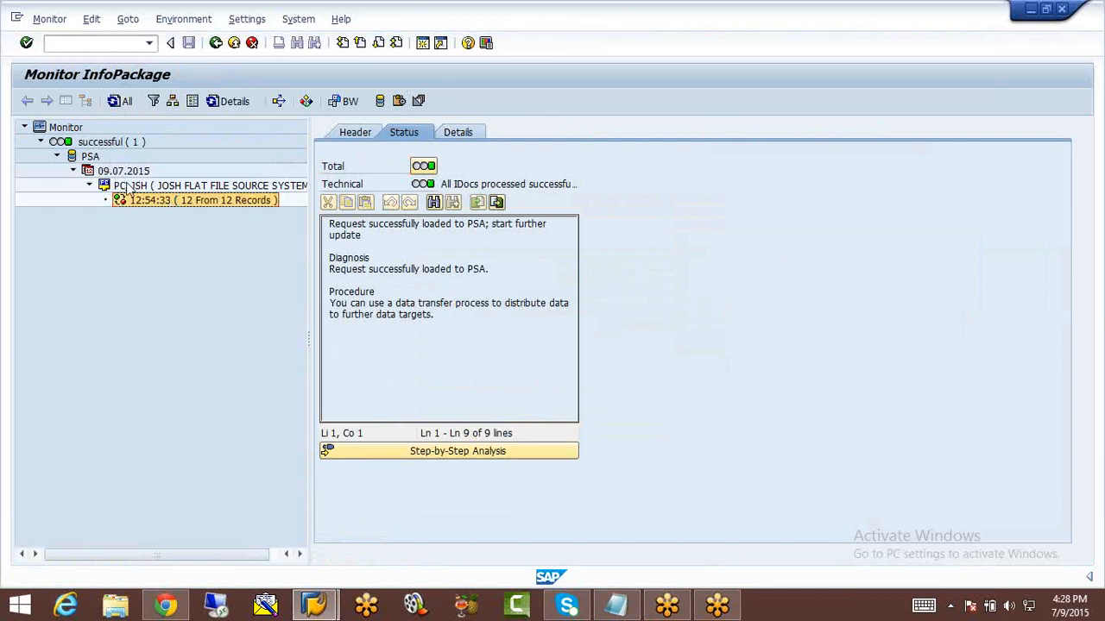
Step: Review the loaded request's records in PSA maintenance, including the second C7 record, and return to the InfoPackage
click(381, 101)
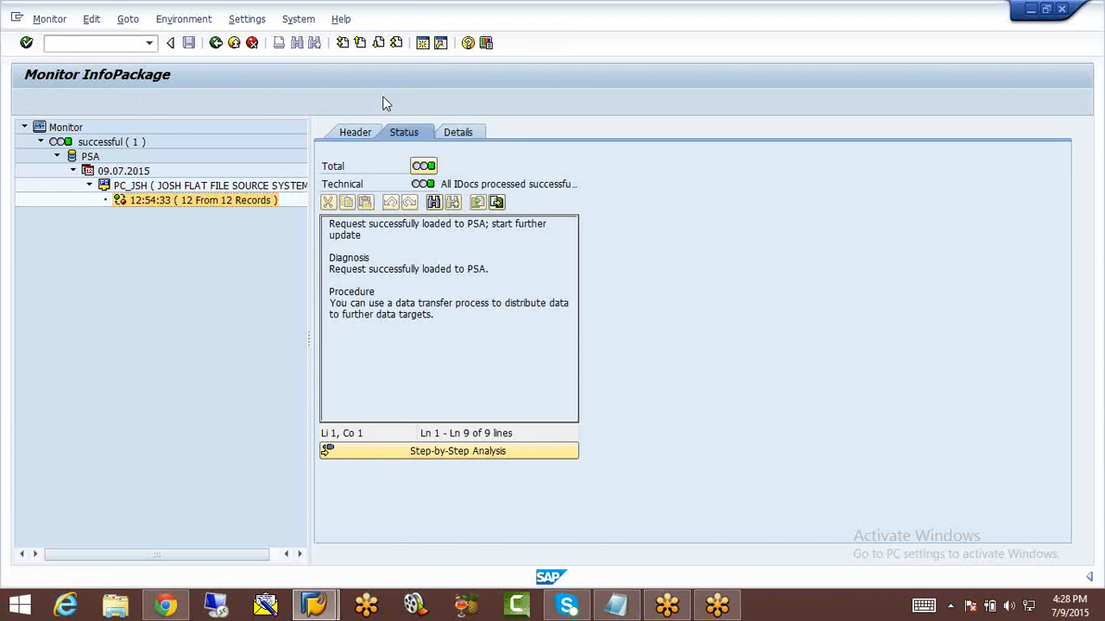
click(205, 542)
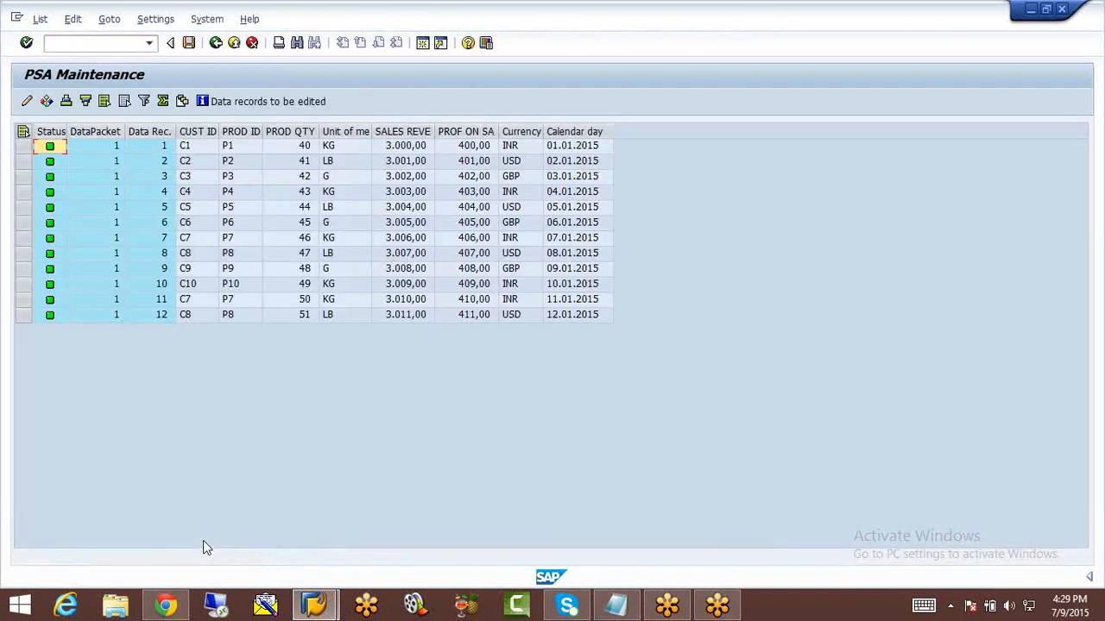
click(204, 302)
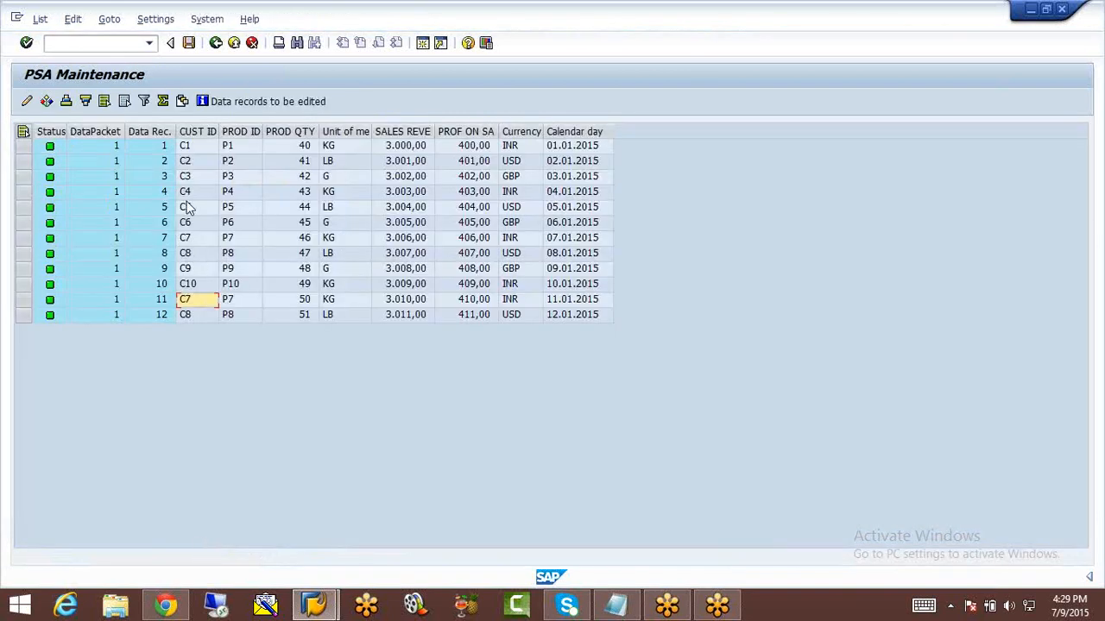
click(215, 43)
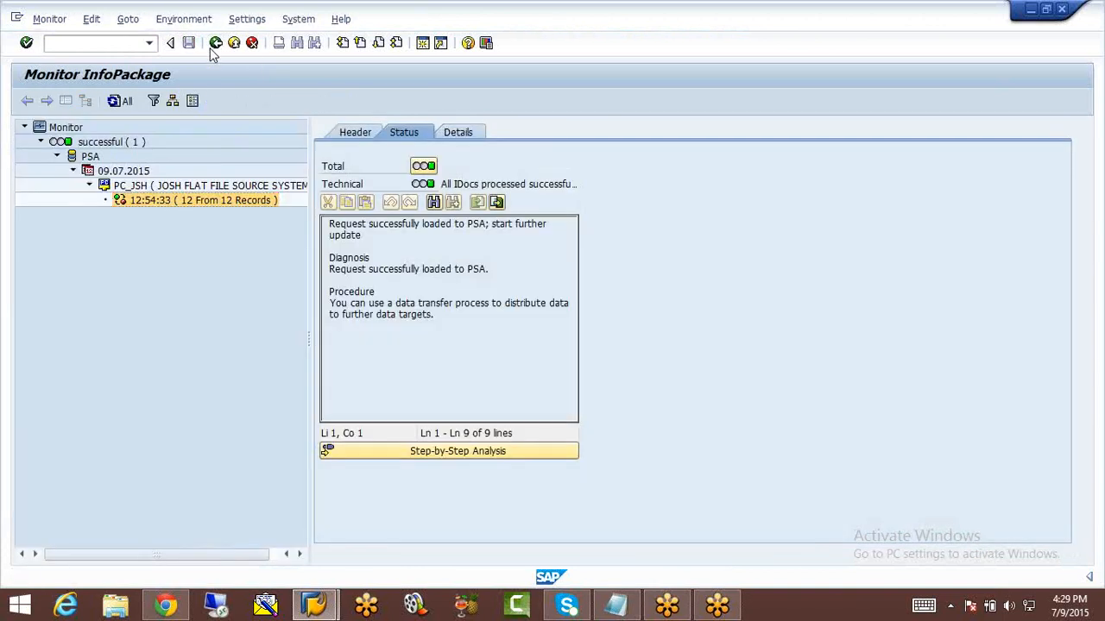
click(213, 45)
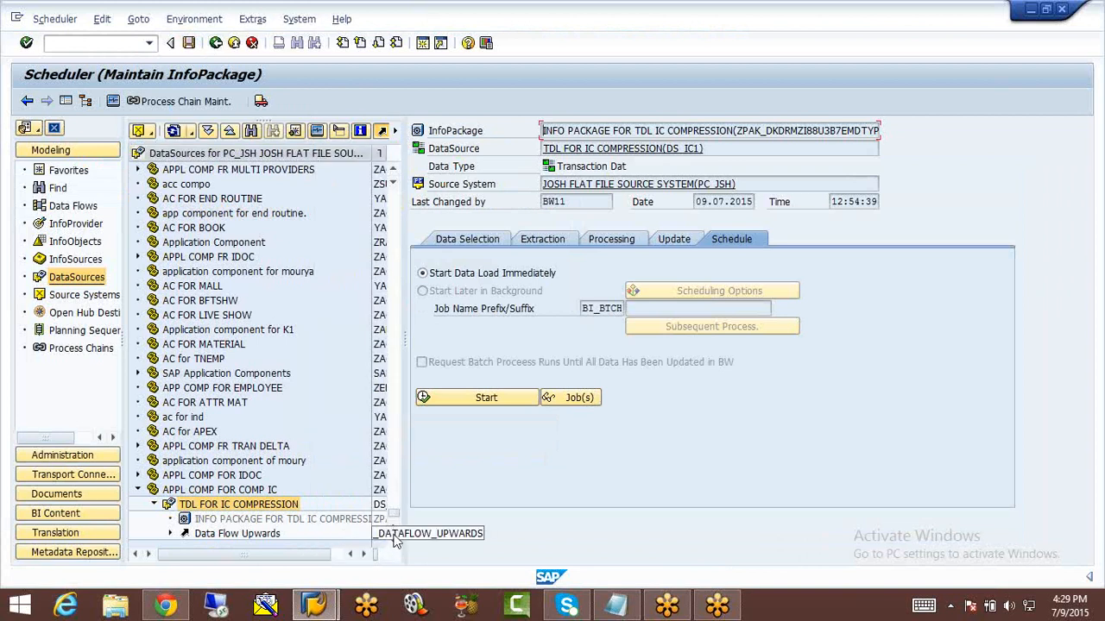
Step: Show the InfoProvider tree, and add the line "S2:CREATE STD DTP" to the TDL DELTA notes in Notepad
click(82, 227)
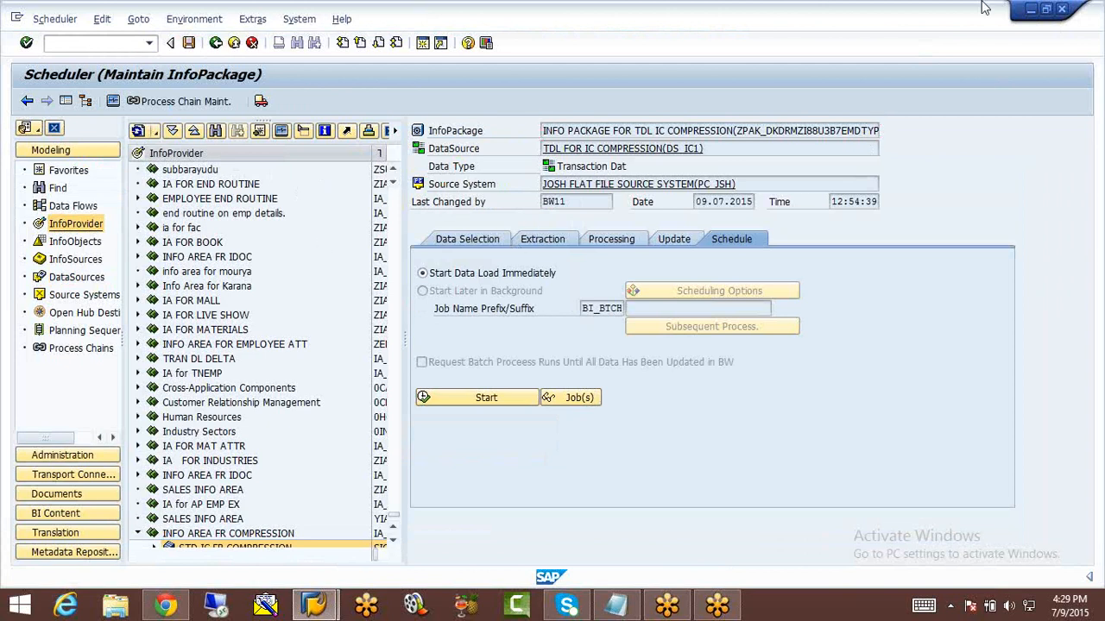
click(1030, 14)
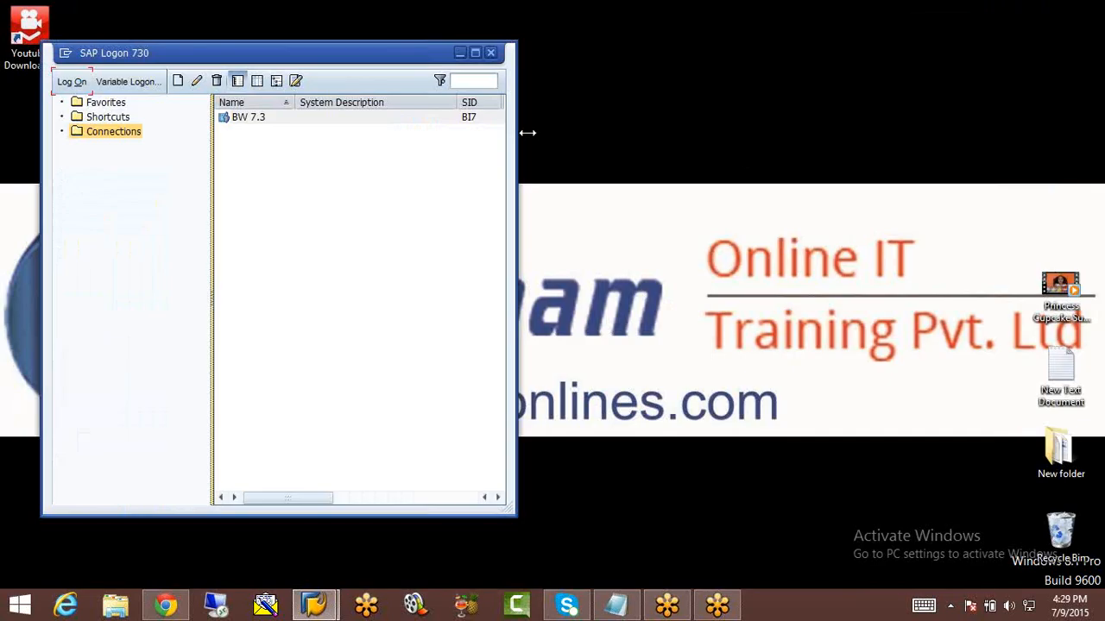
click(459, 54)
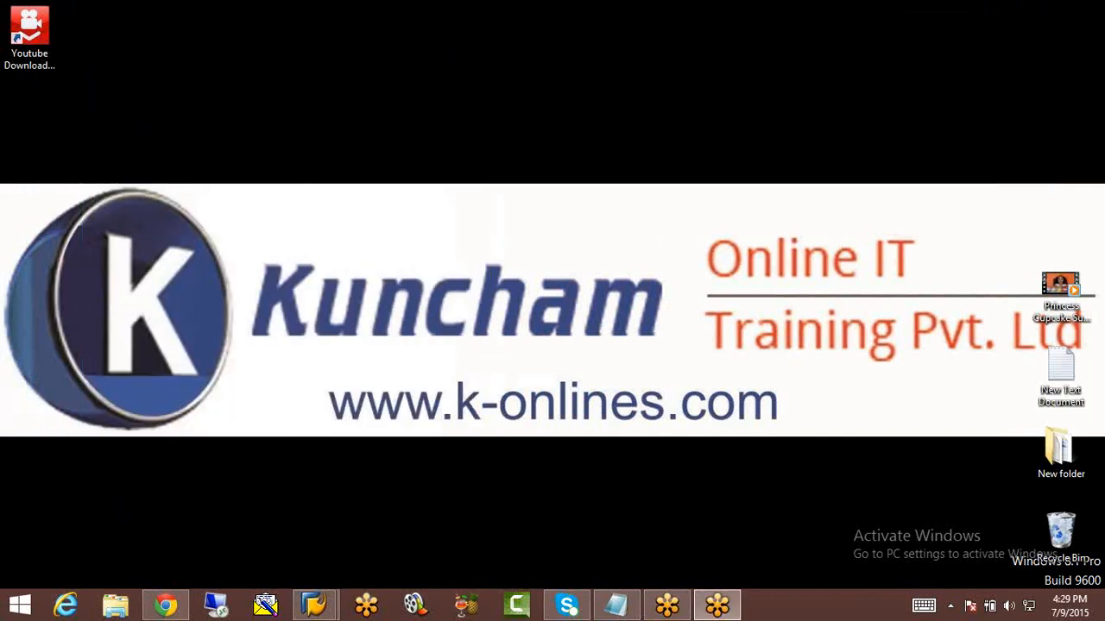
click(616, 604)
key(Return)
key(Return)
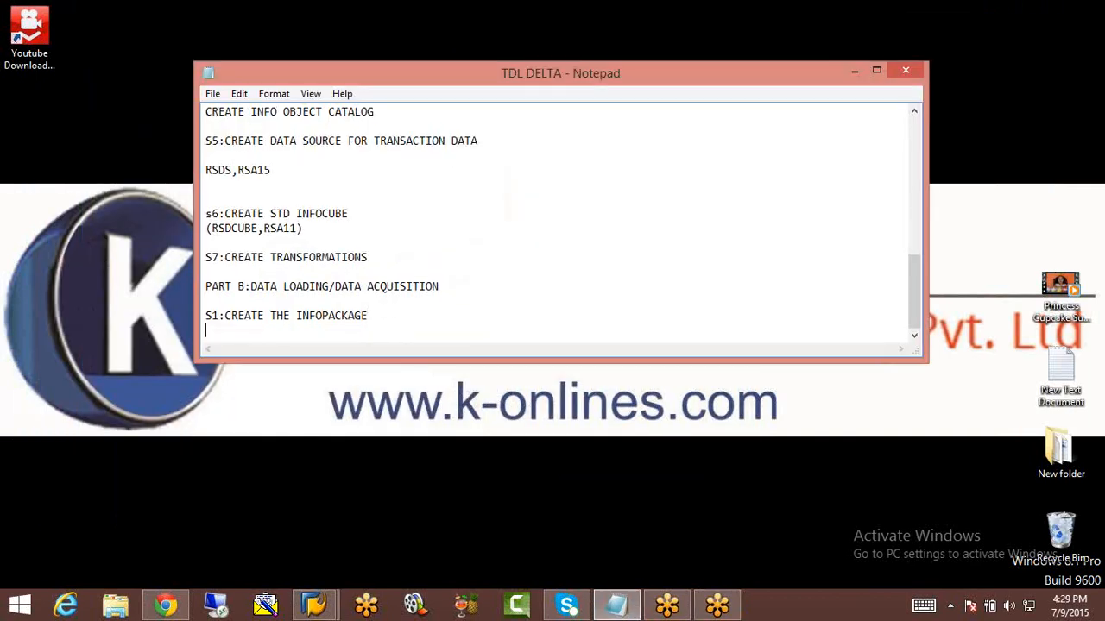
text(S2:CREATE STD DTP)
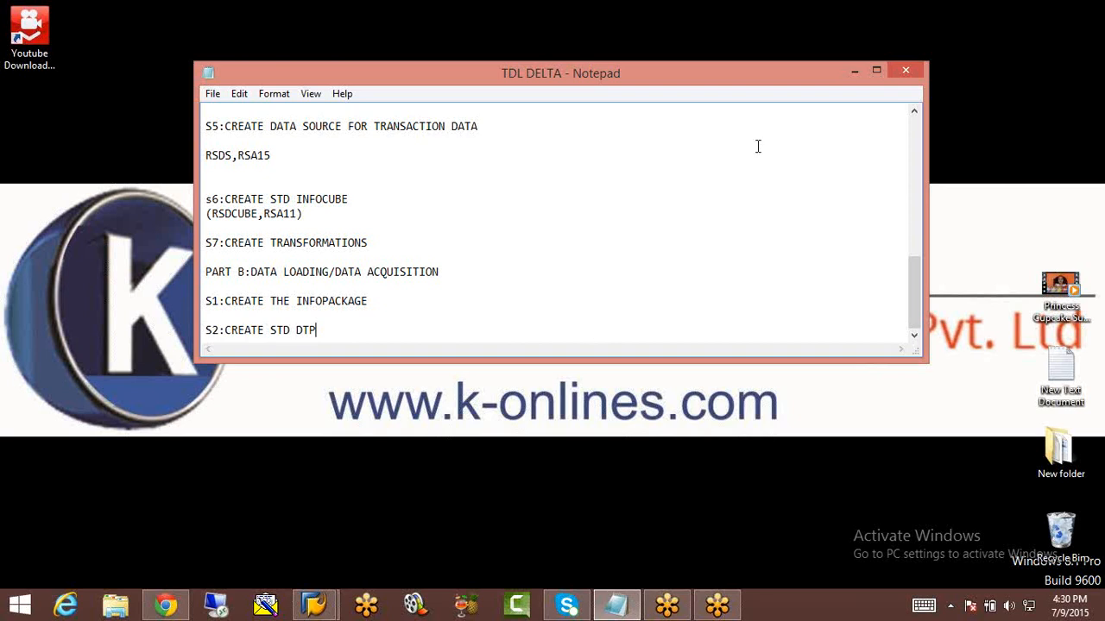
click(856, 75)
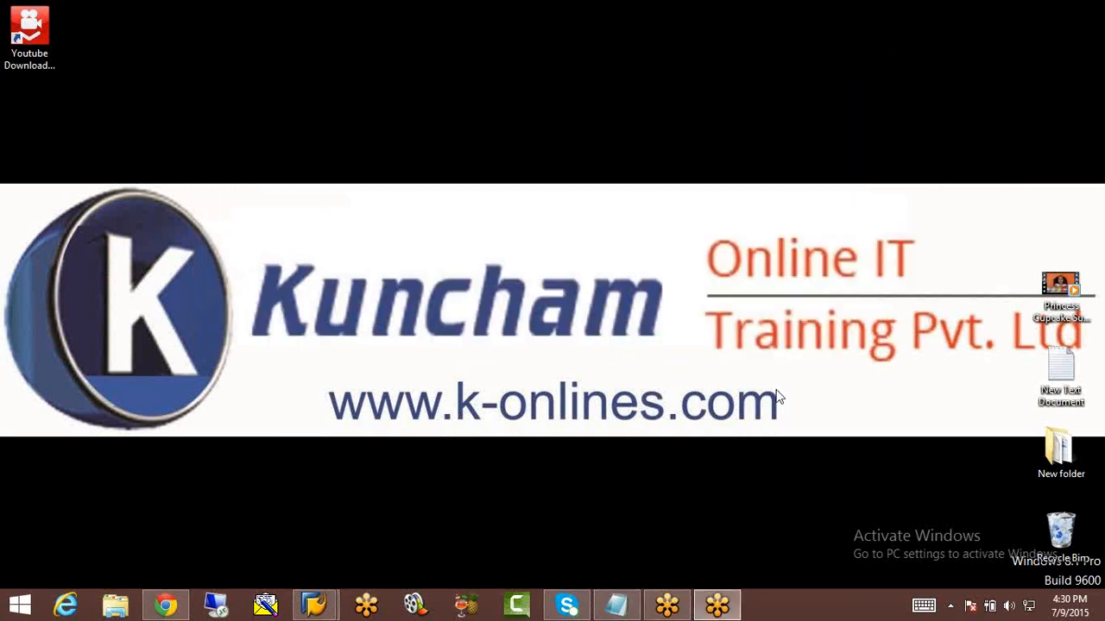
Step: Switch back to SAP and create a standard data transfer process from DataSource DS_IC1 to InfoCube STD IC FR COMPRESSION
mouse_move(316, 606)
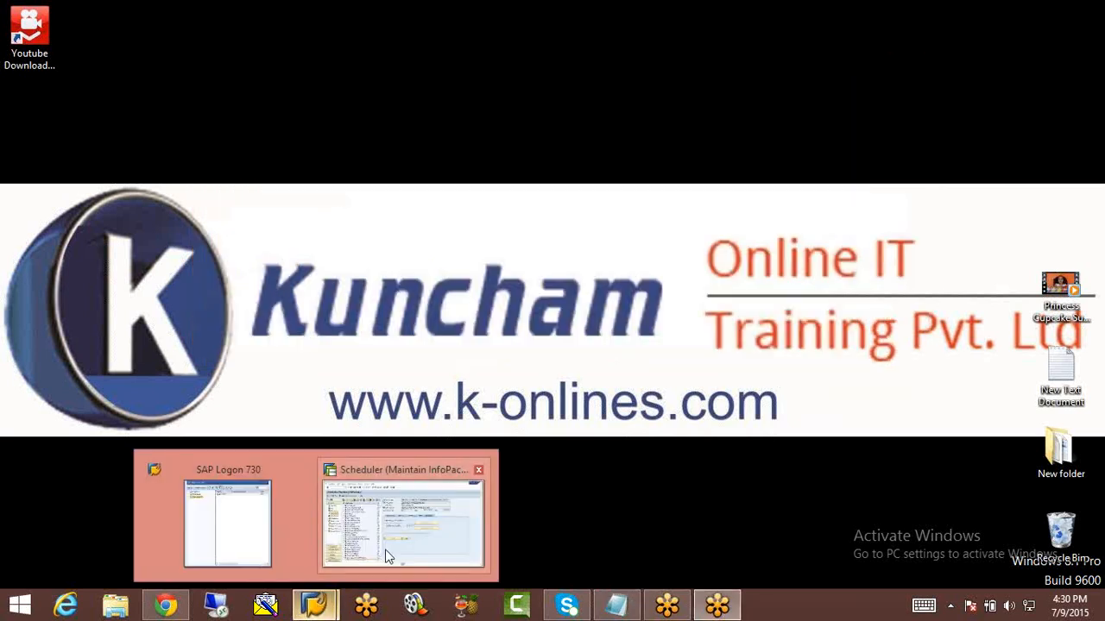
click(392, 543)
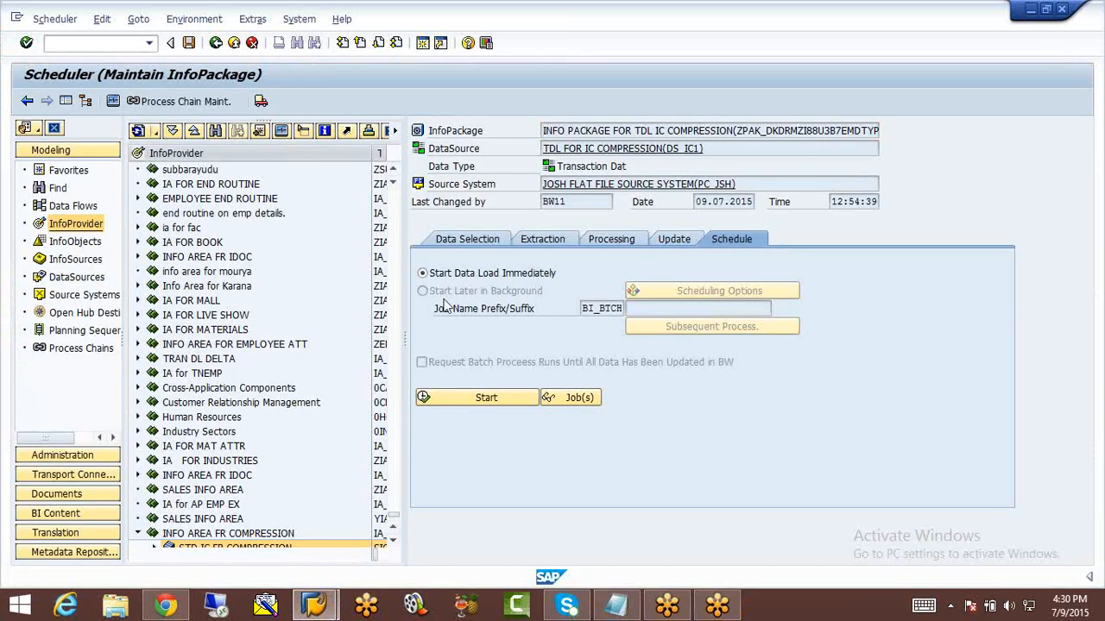
click(392, 541)
right_click(265, 535)
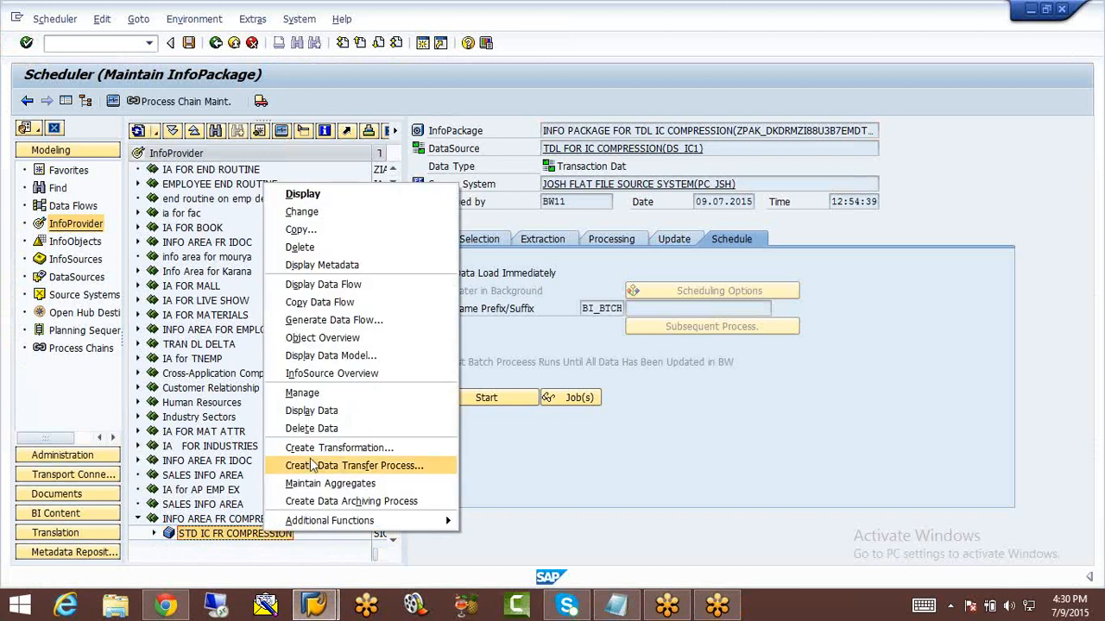
click(312, 466)
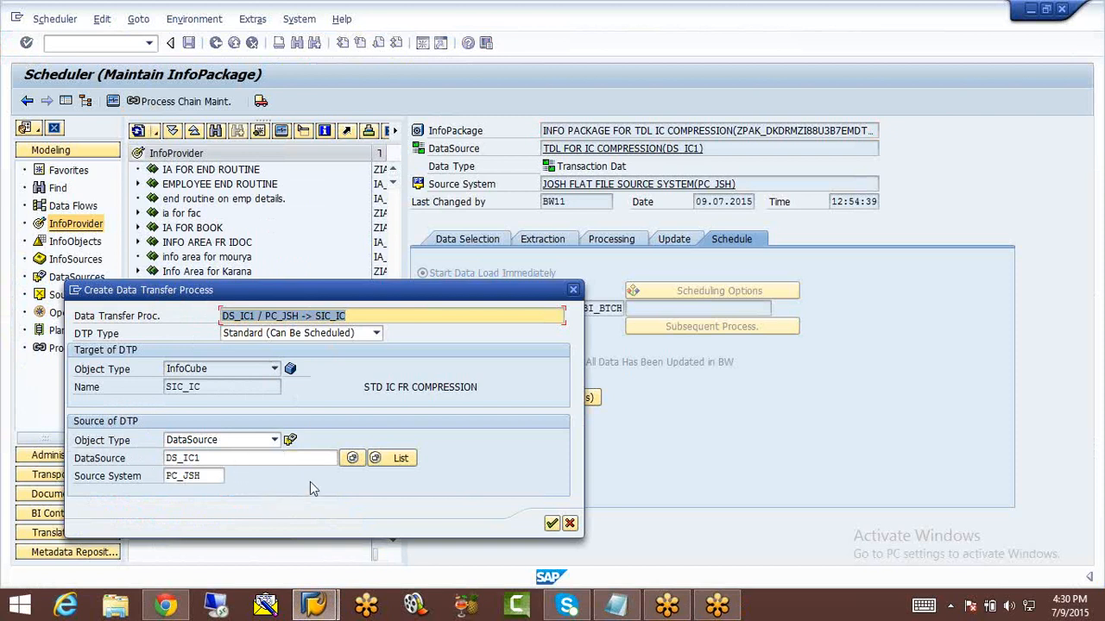
click(552, 523)
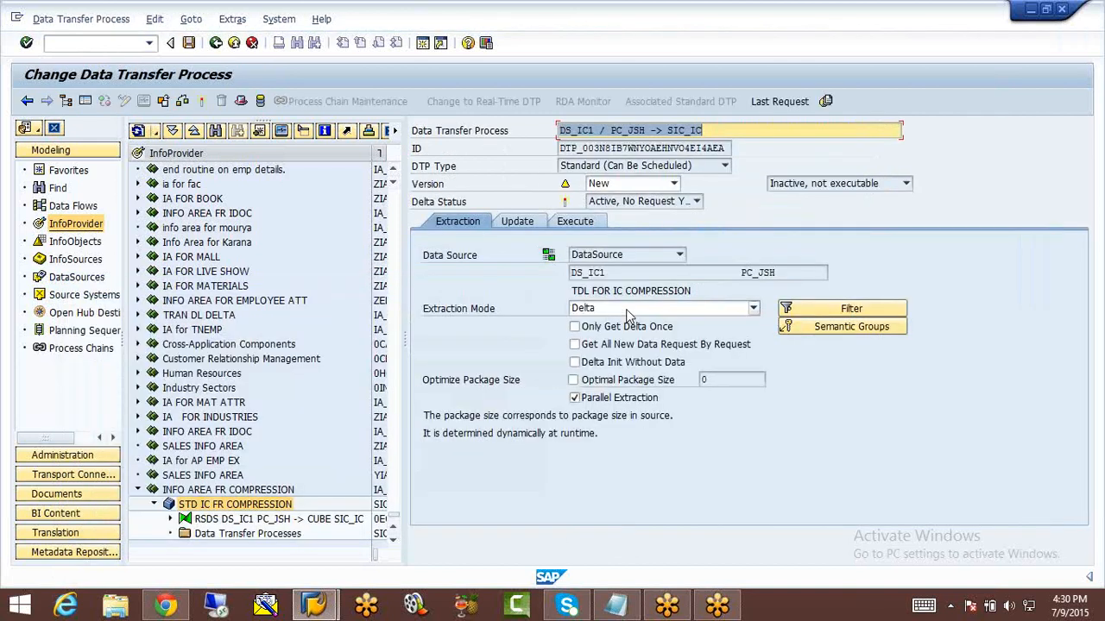
Step: Set the DTP's extraction mode to Full and its error handling to "Update Valid Records, No Reporting (Request Red)"
click(628, 312)
click(613, 324)
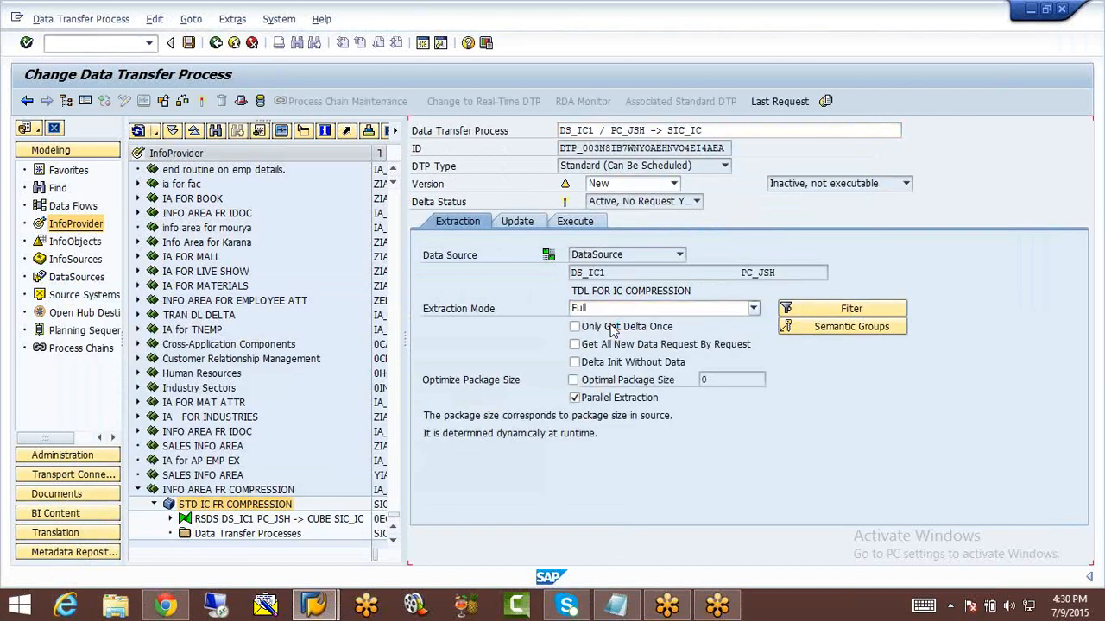
click(520, 204)
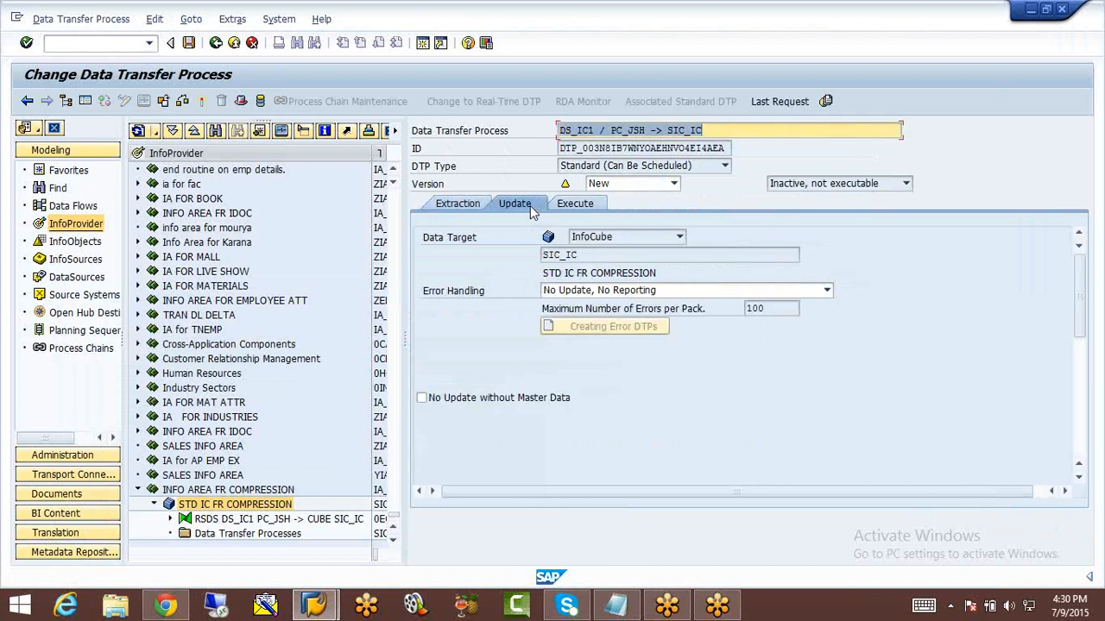
click(585, 294)
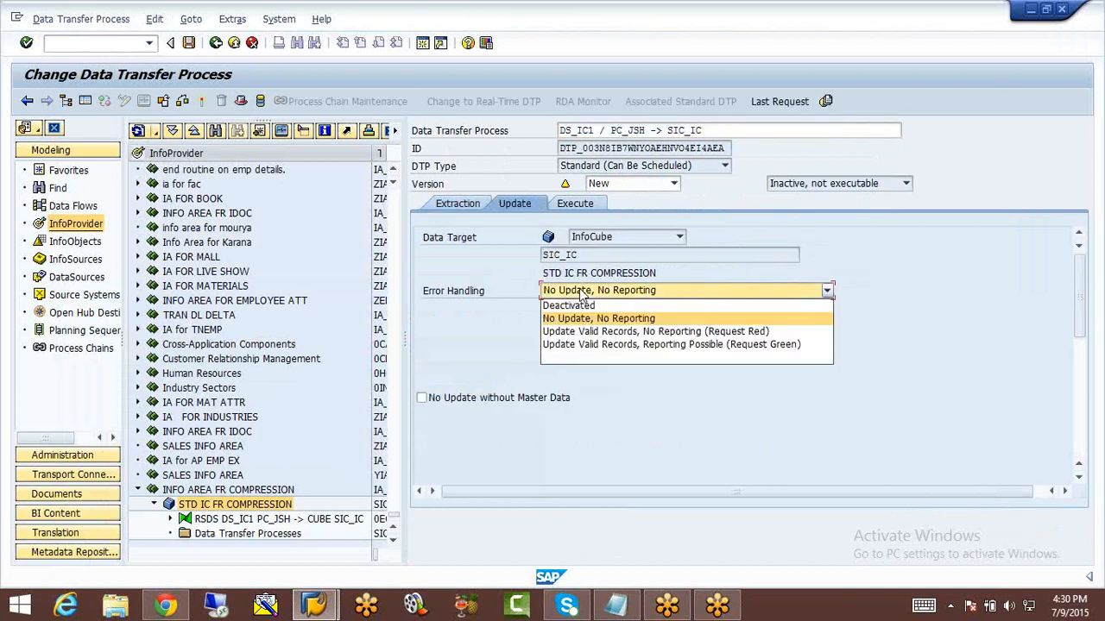
click(587, 331)
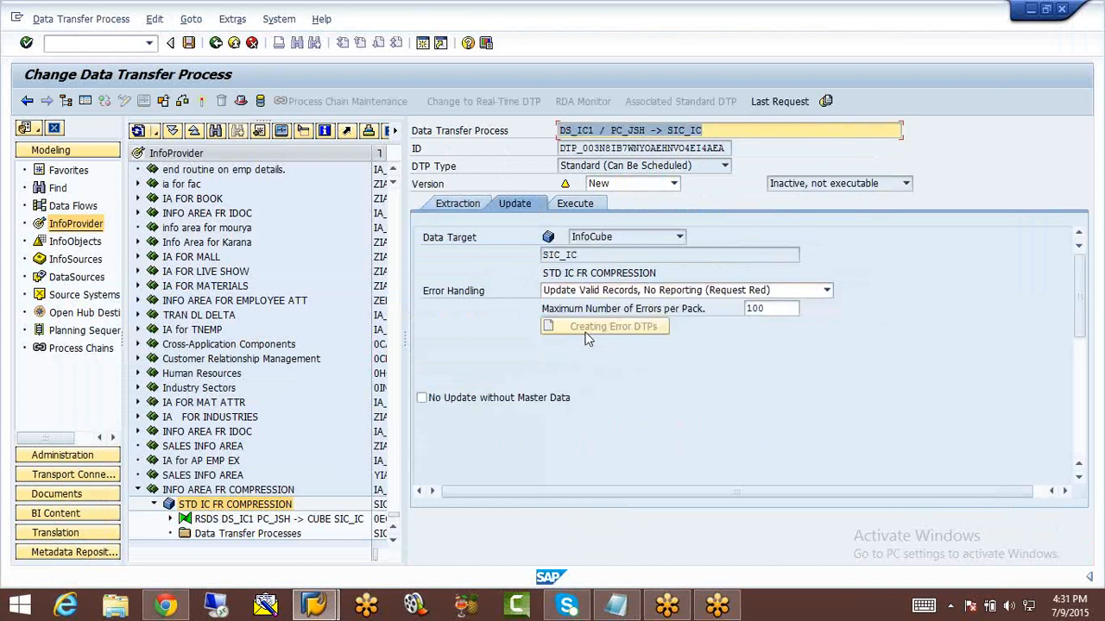
Step: Set the DTP's processing mode to "Serially in the Dialog Process (for Debugging)" and activate the DTP, accepting the consistency check
click(577, 207)
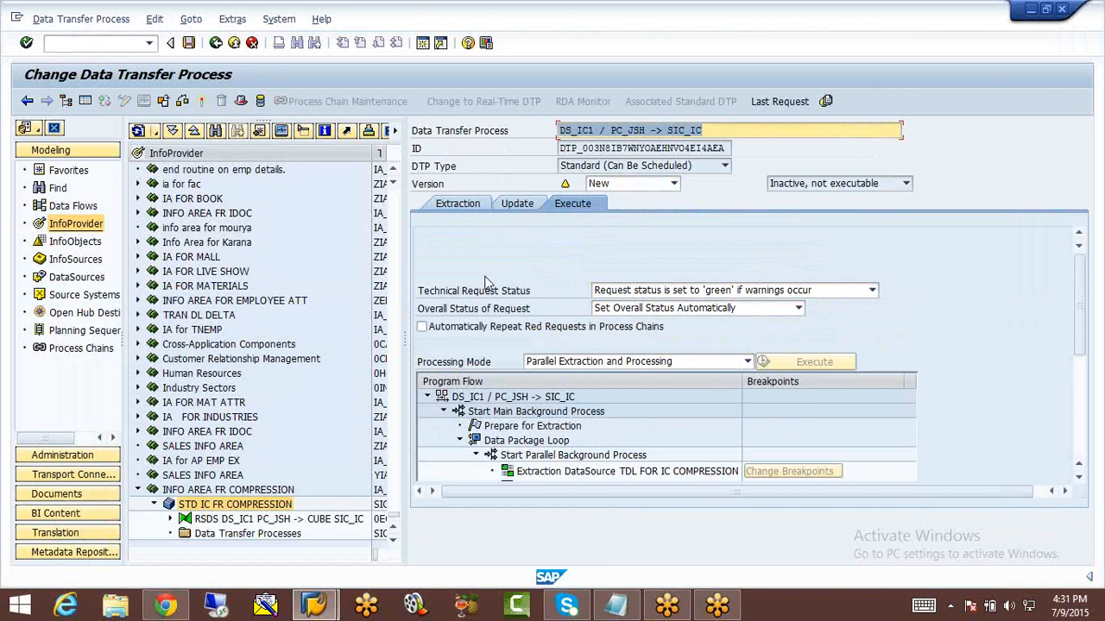
click(571, 362)
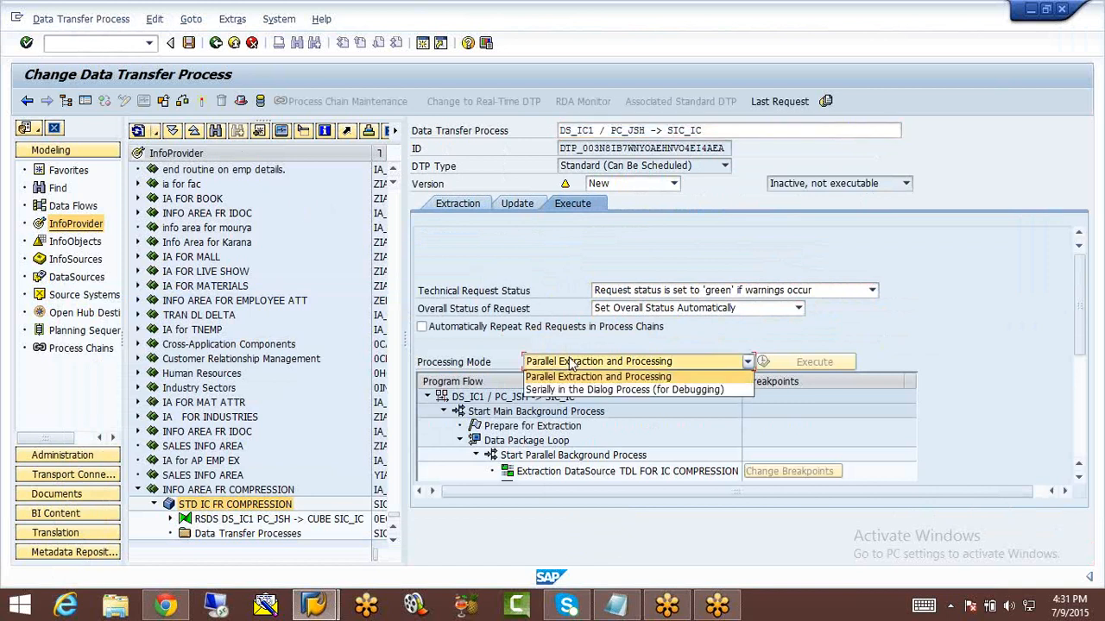
click(571, 399)
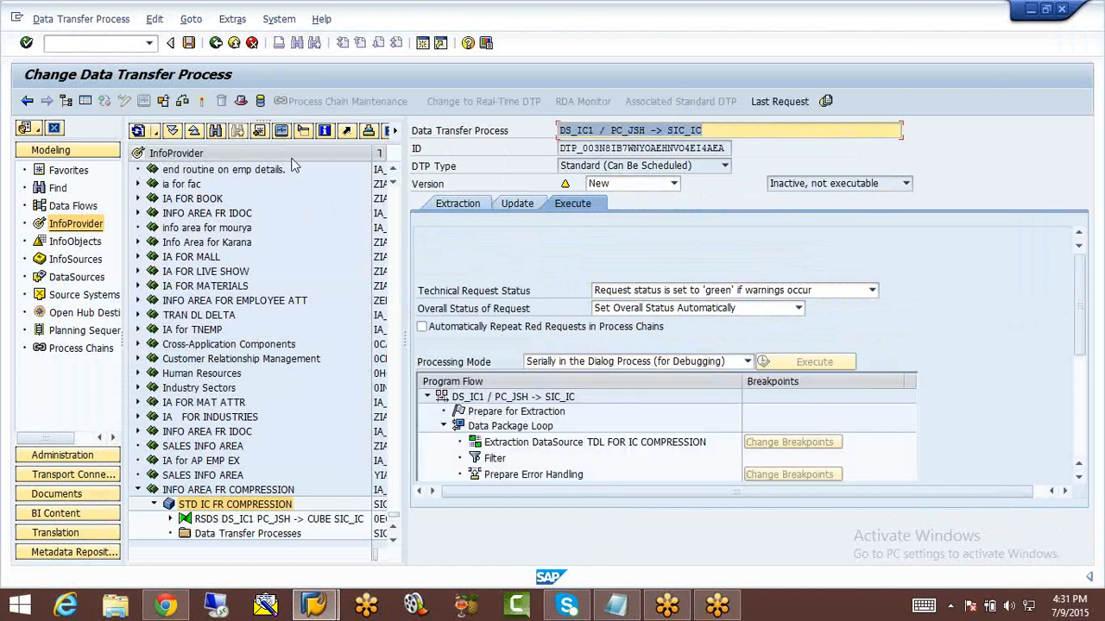
click(202, 102)
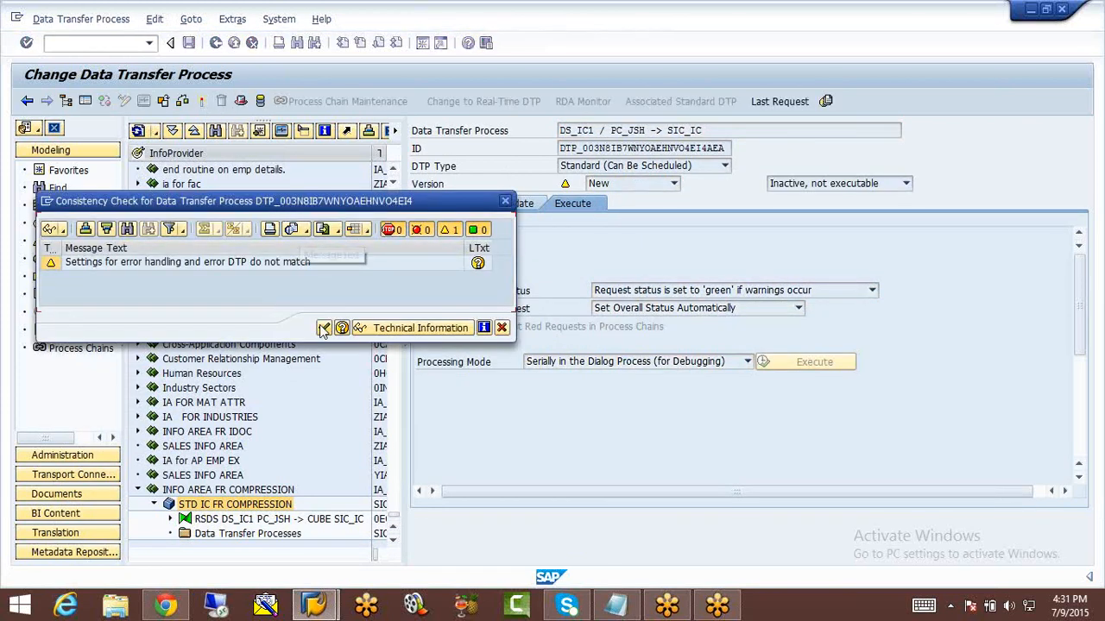
click(323, 327)
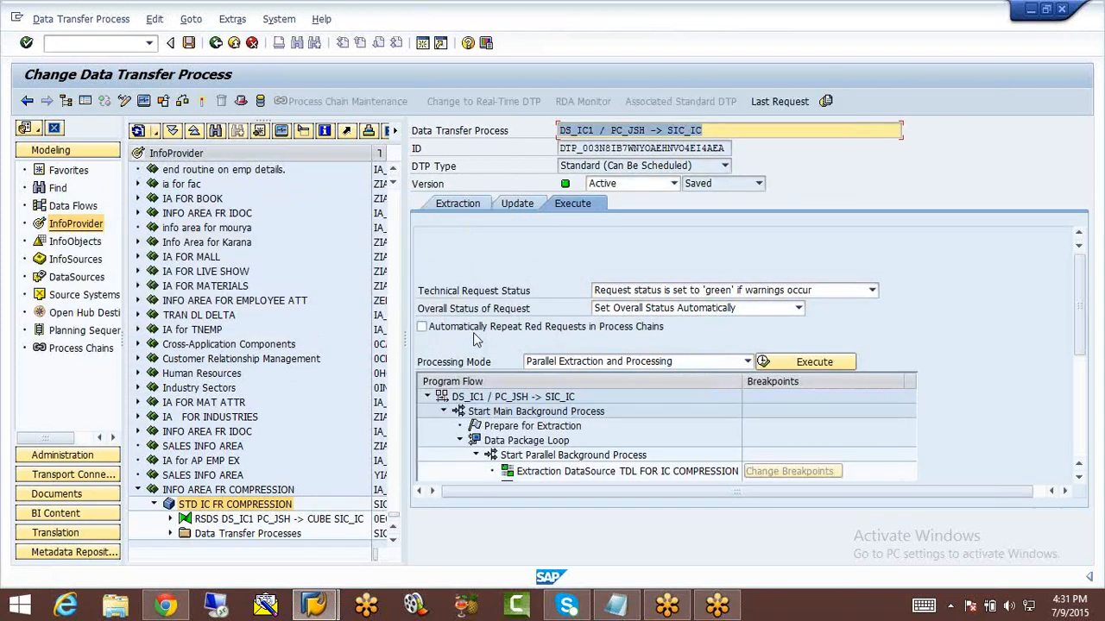
Step: Execute the DTP and examine the extraction and InfoCube update details of Data Package 1 in the request monitor
click(781, 367)
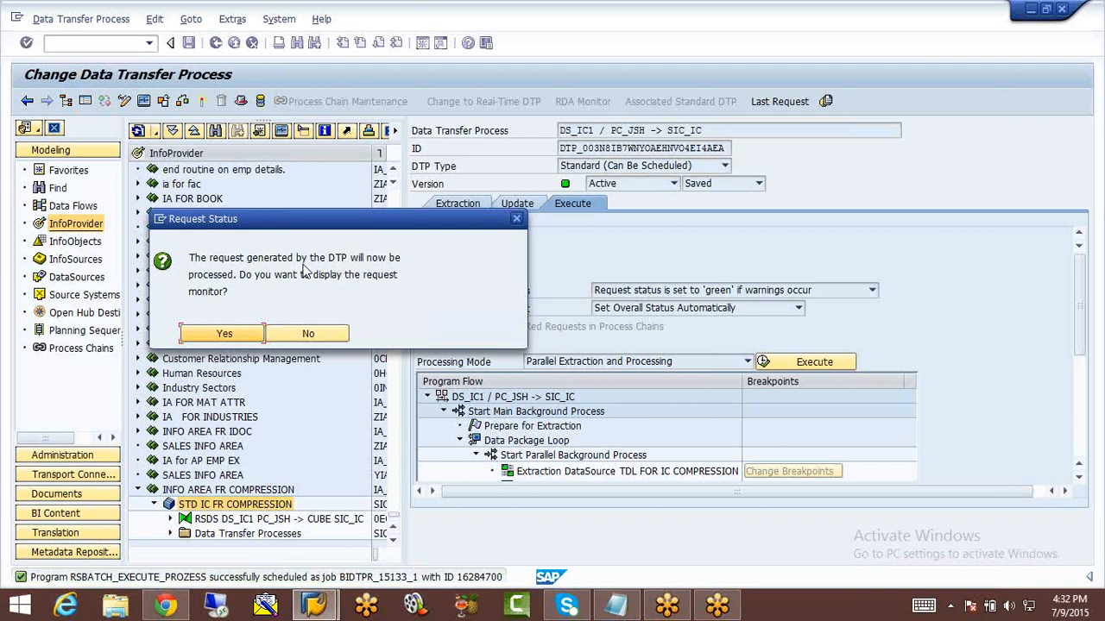
click(225, 336)
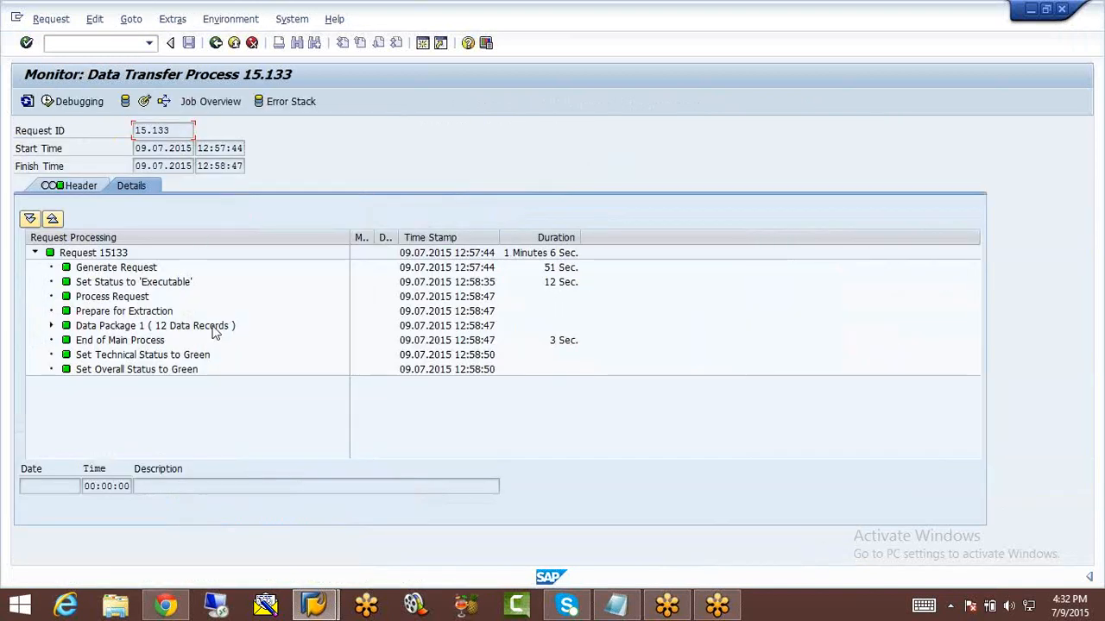
click(51, 326)
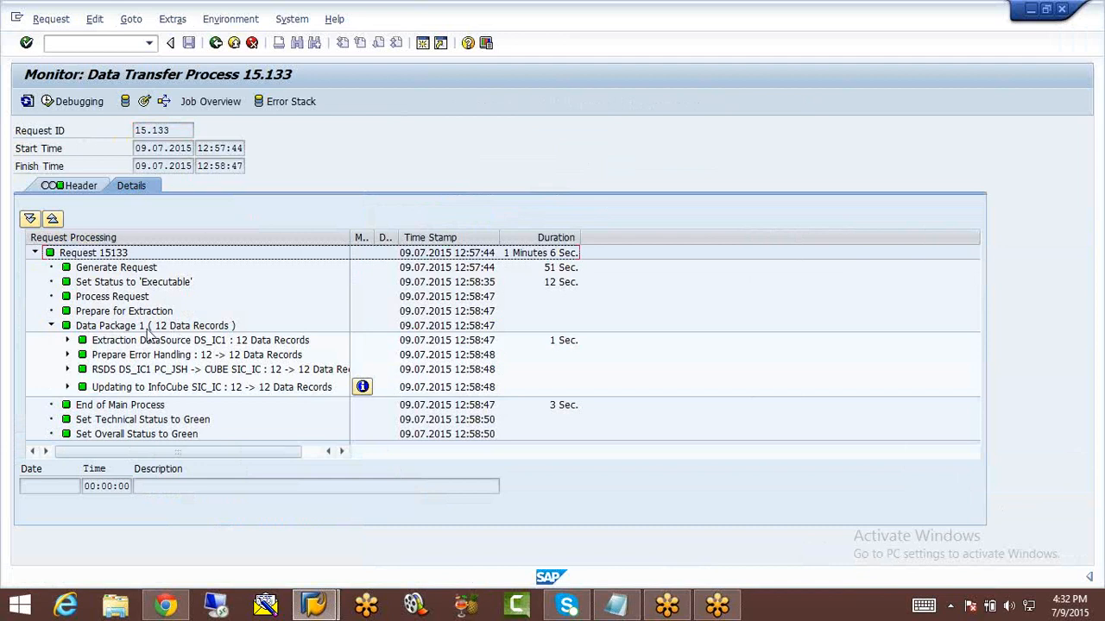
click(68, 340)
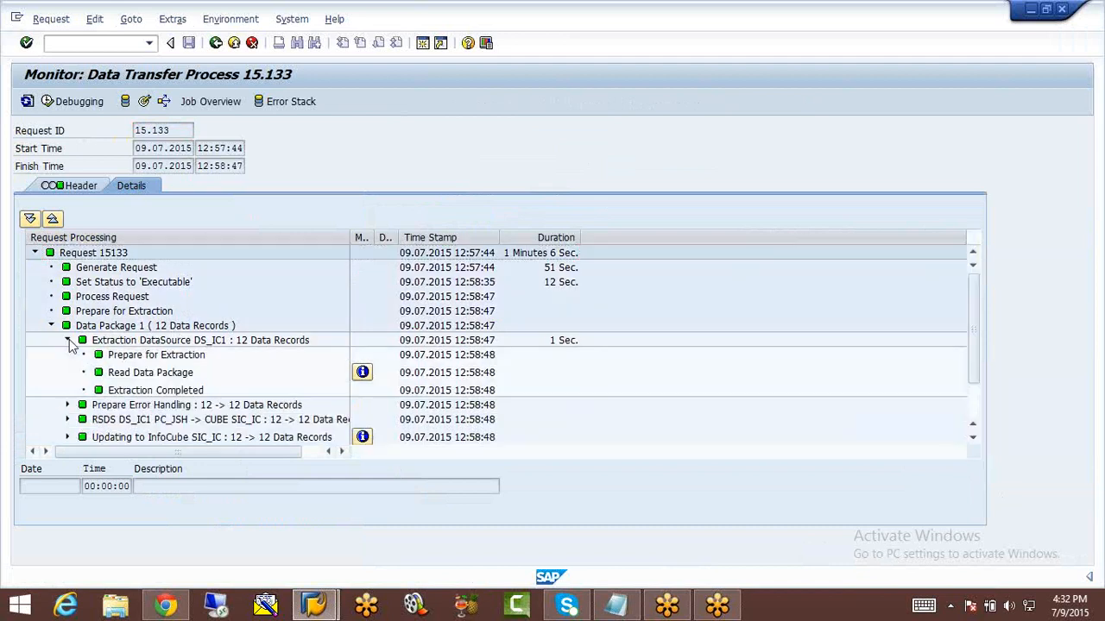
click(67, 436)
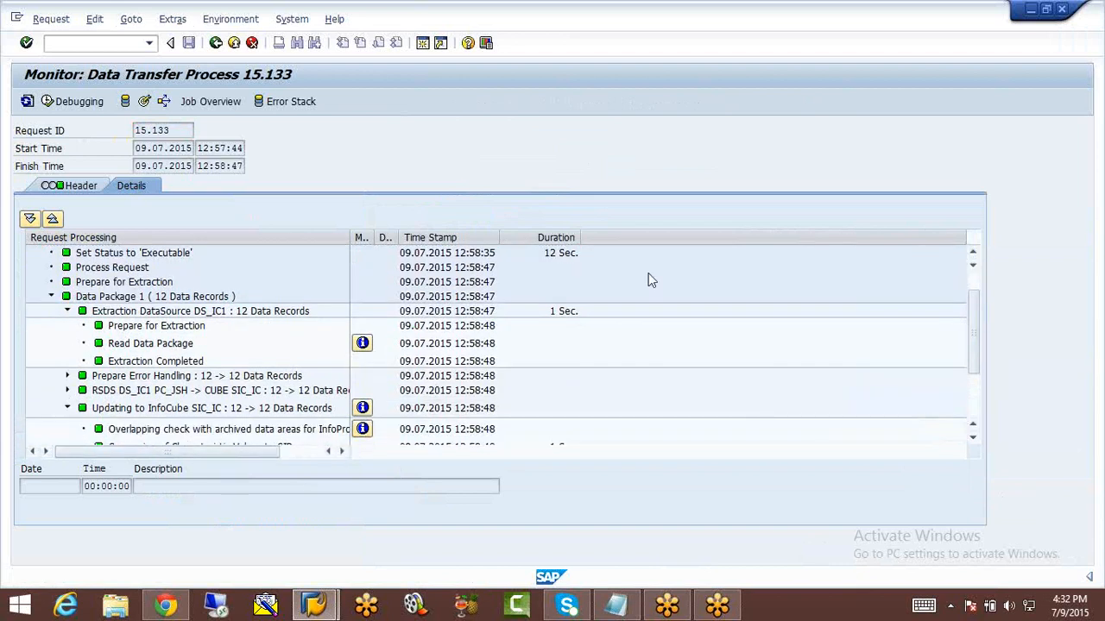
drag(973, 315, 976, 366)
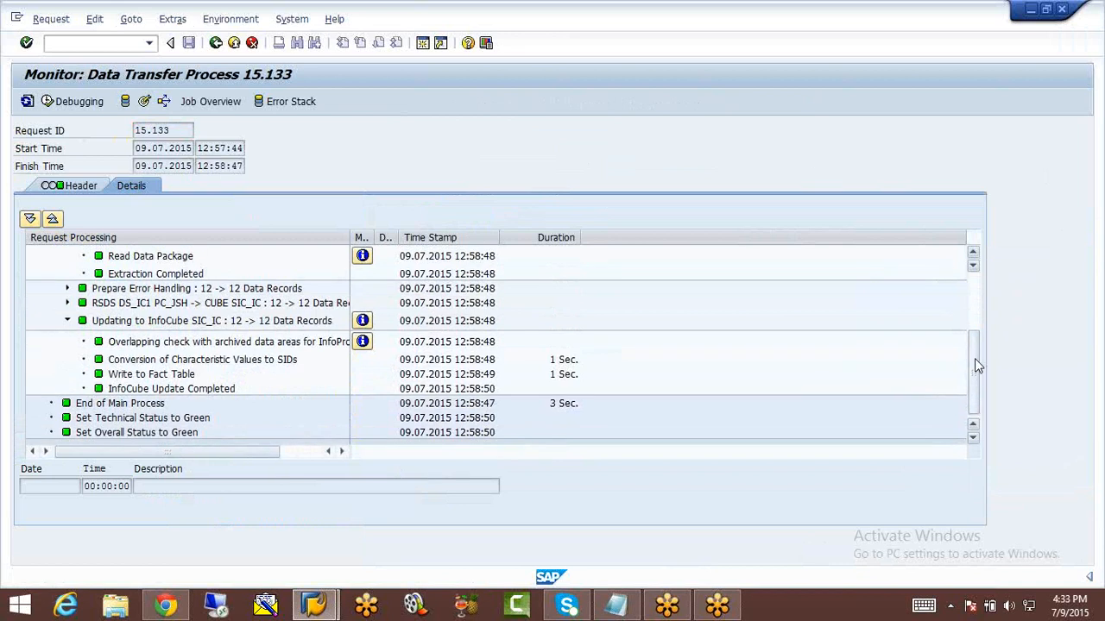
Step: Open the administration of InfoCube STD IC FR COMPRESSION from the DTP monitor, select request 15133 and open the contents selection screen
click(146, 103)
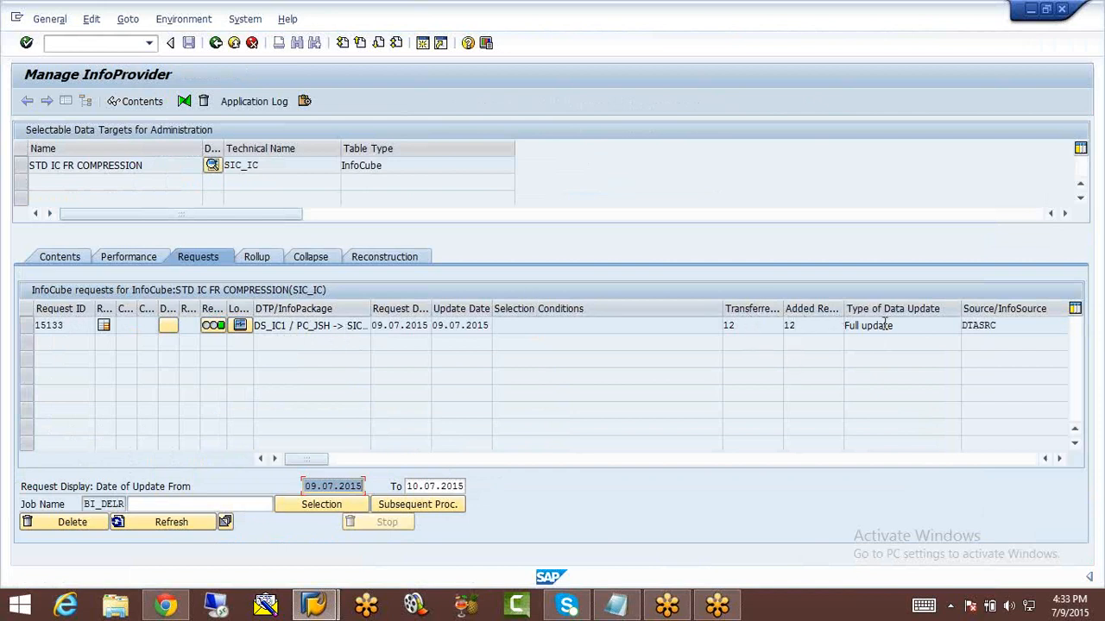
click(28, 326)
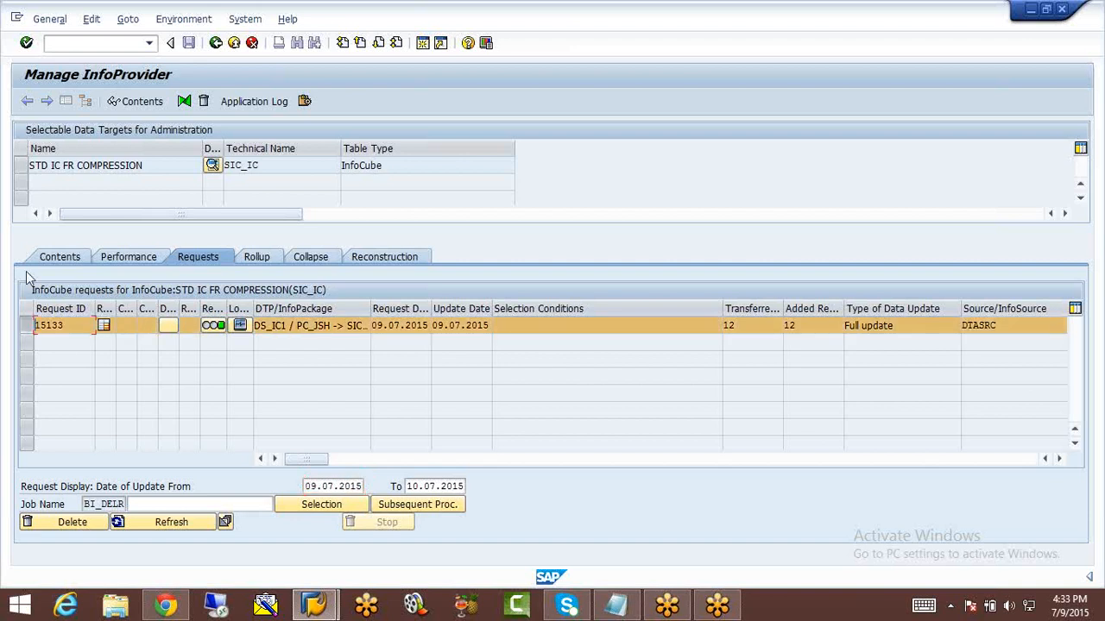
click(22, 165)
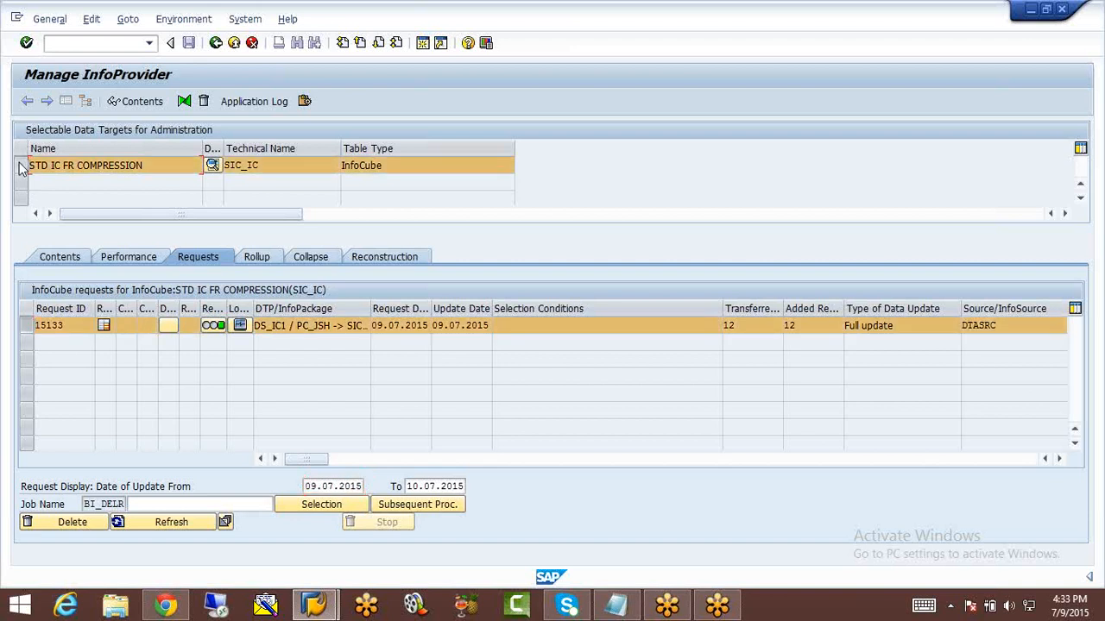
click(116, 99)
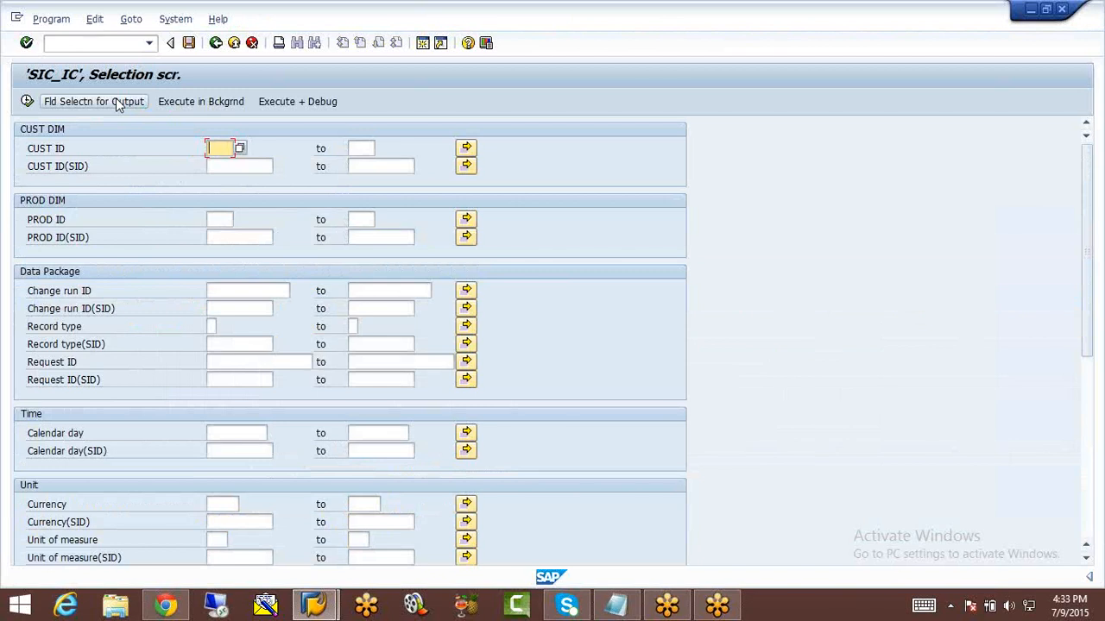
Step: Select CUST ID, PROD ID, Calendar day, Currency and Unit of measure as output fields and return to the SIC_IC selection screen
click(117, 101)
click(30, 150)
click(32, 220)
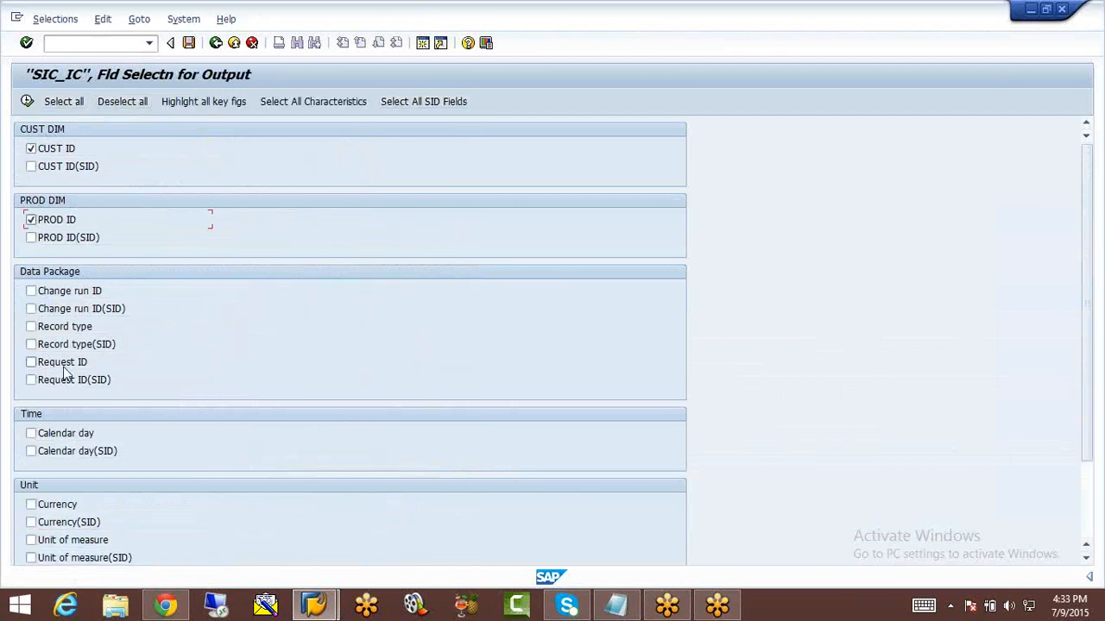
click(31, 505)
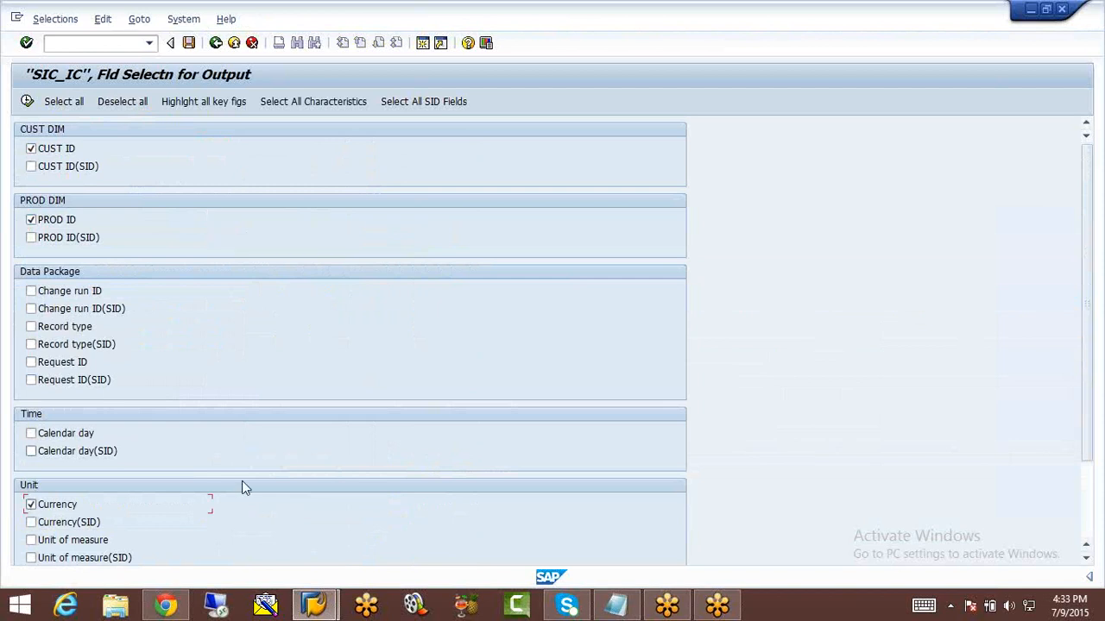
click(31, 541)
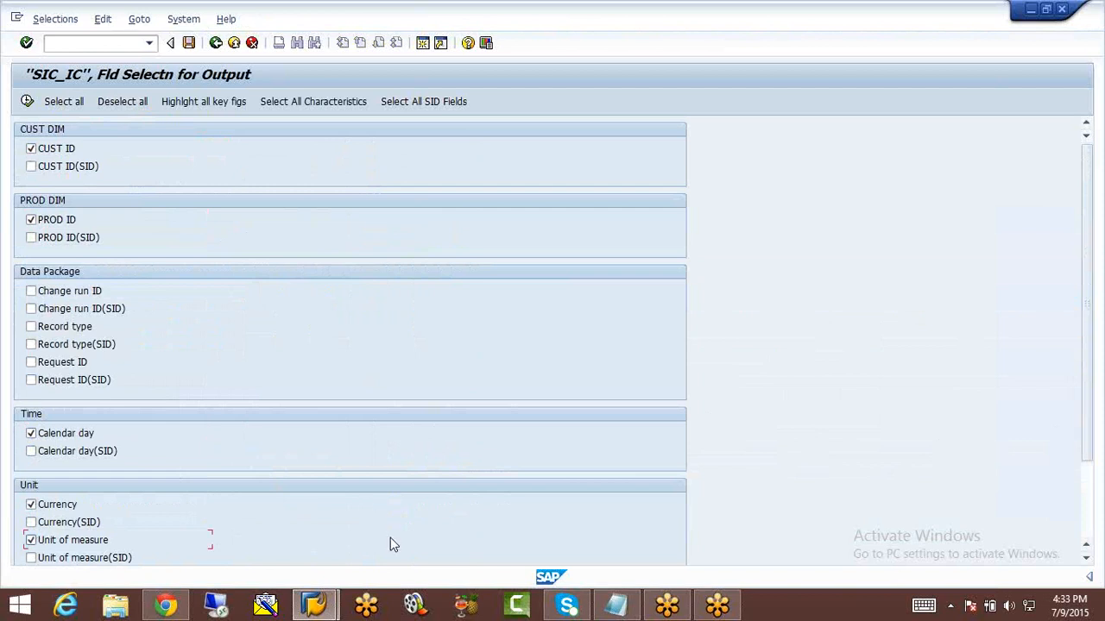
click(1089, 506)
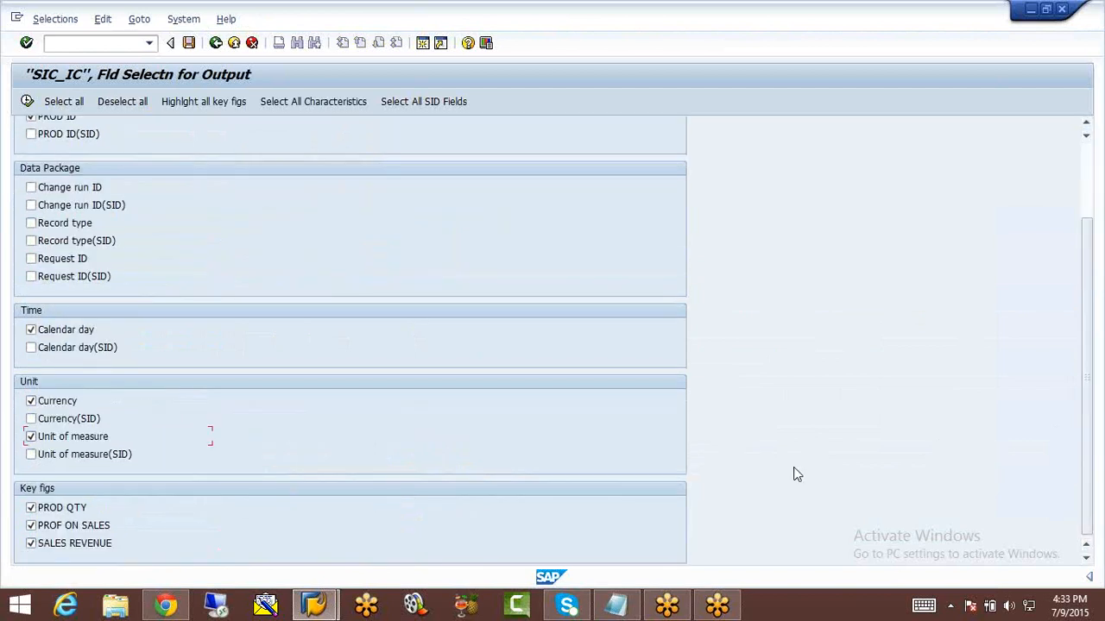
click(215, 43)
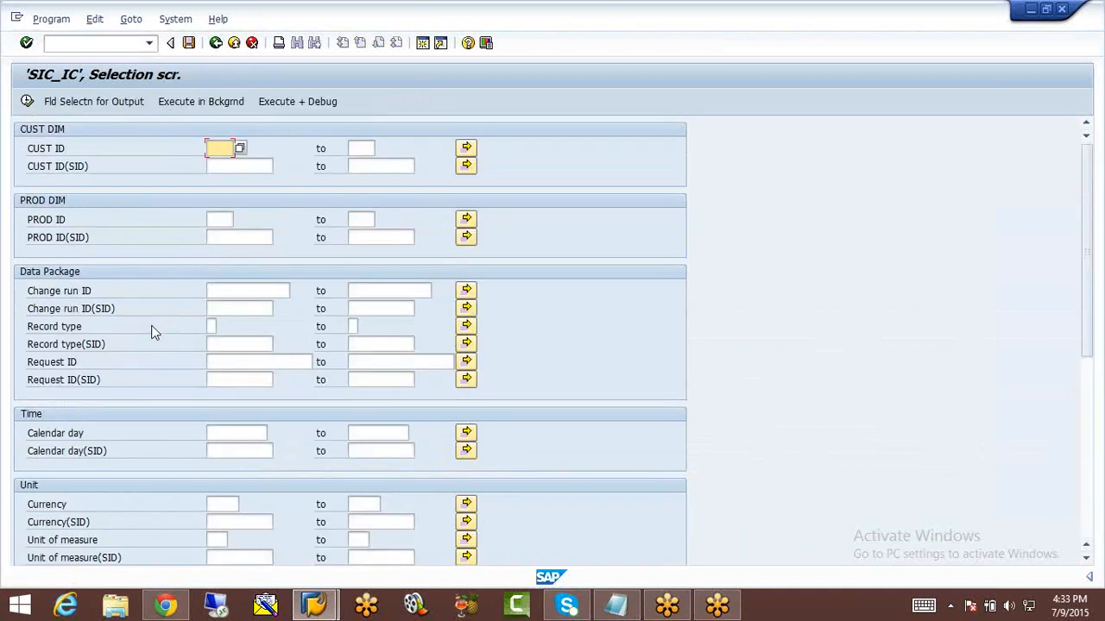
Step: Enable display of the SQL query and the execution plan in the output settings, and run the contents display
click(1088, 411)
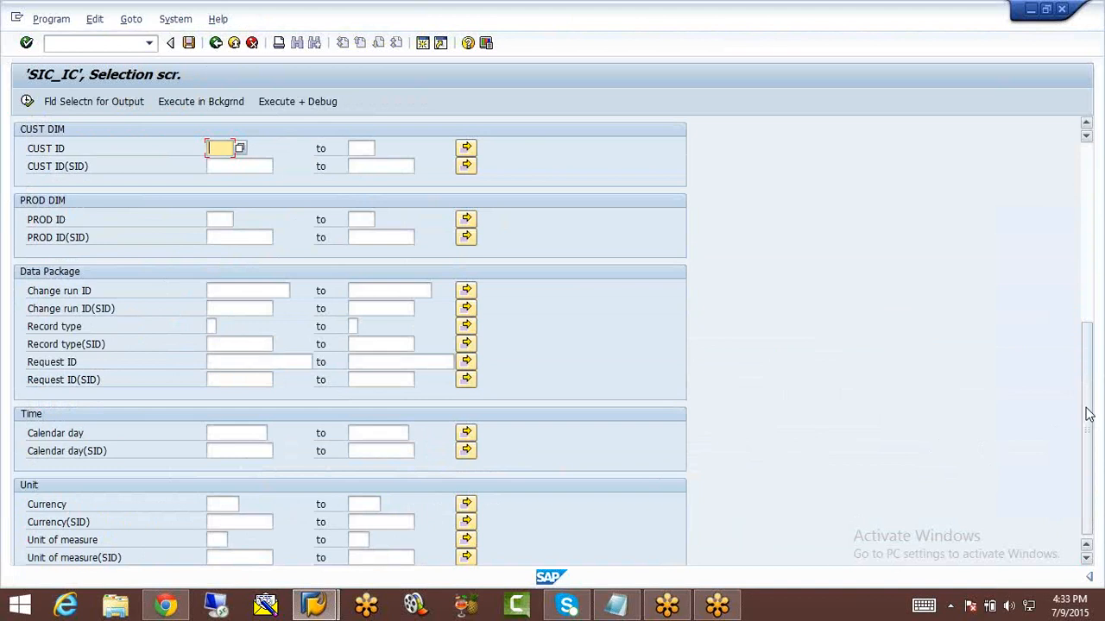
click(31, 384)
click(31, 401)
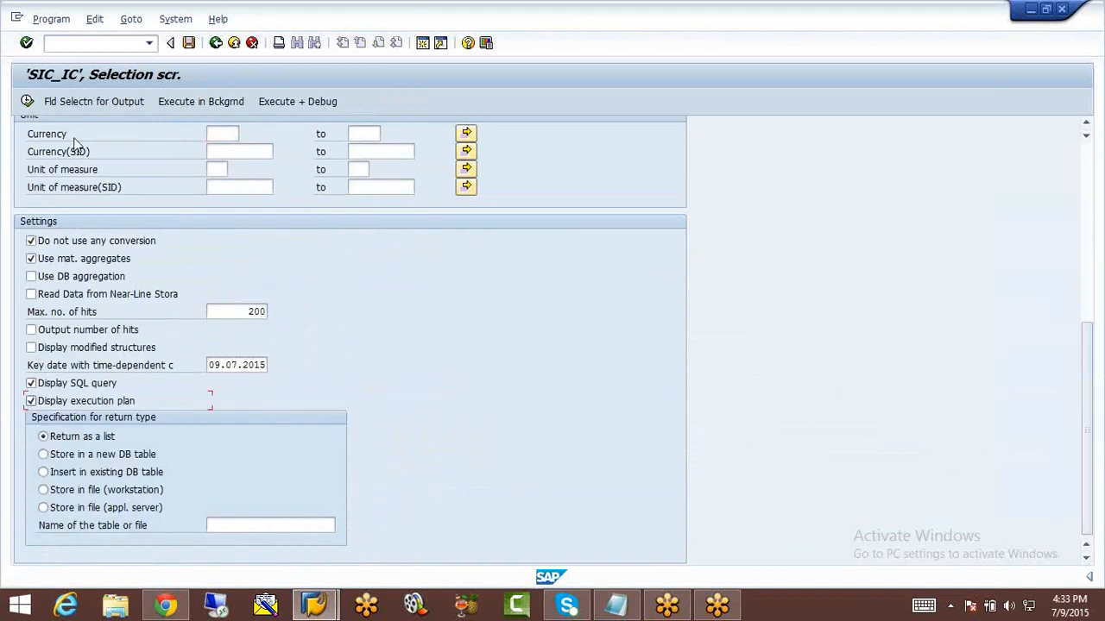
click(27, 102)
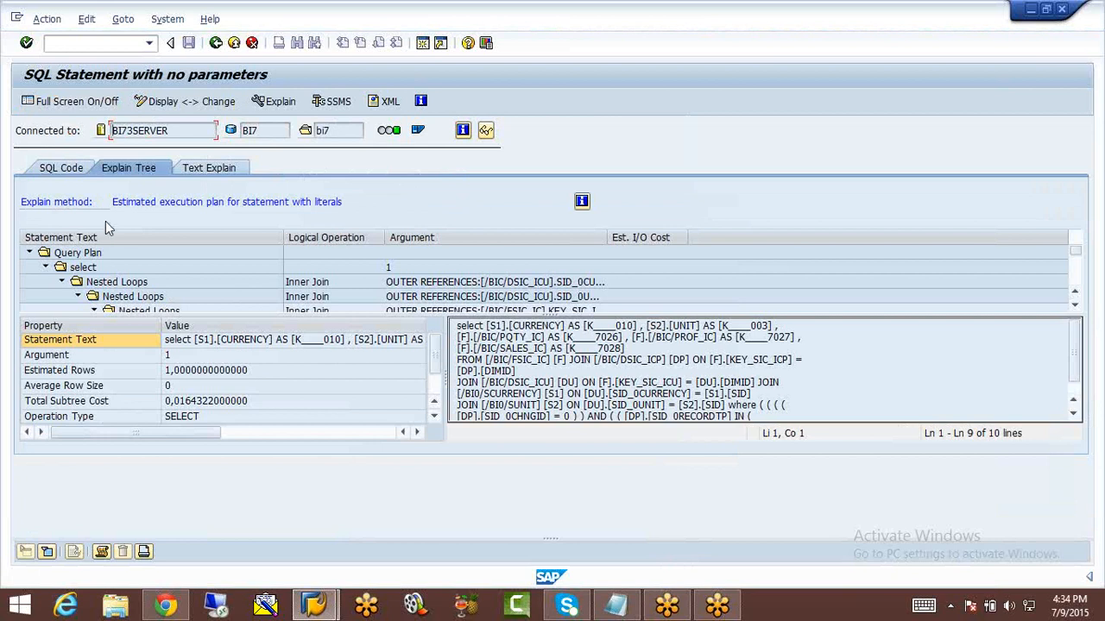
Step: Go through the execution plan, the SQL statement and the SIC_IC record list, and return to the InfoCube's request administration
click(216, 43)
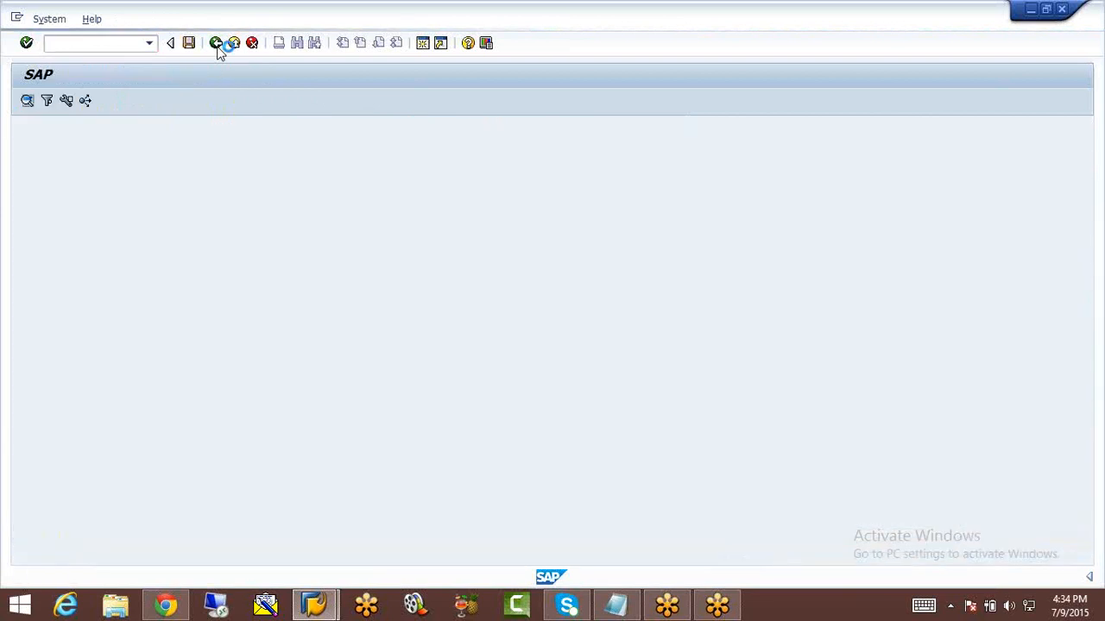
click(216, 43)
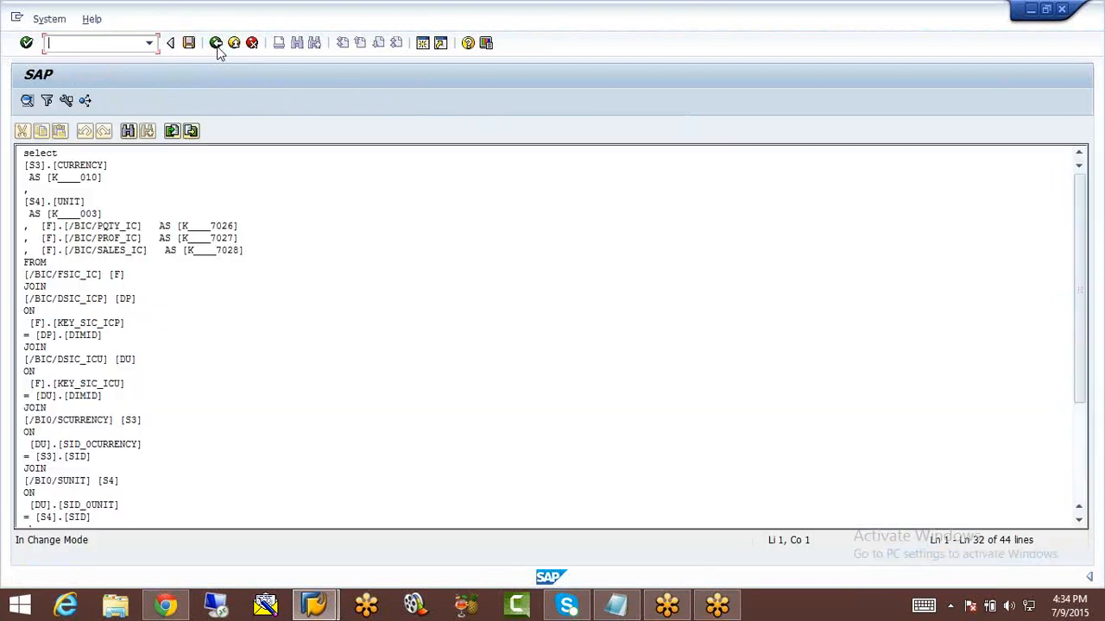
click(216, 43)
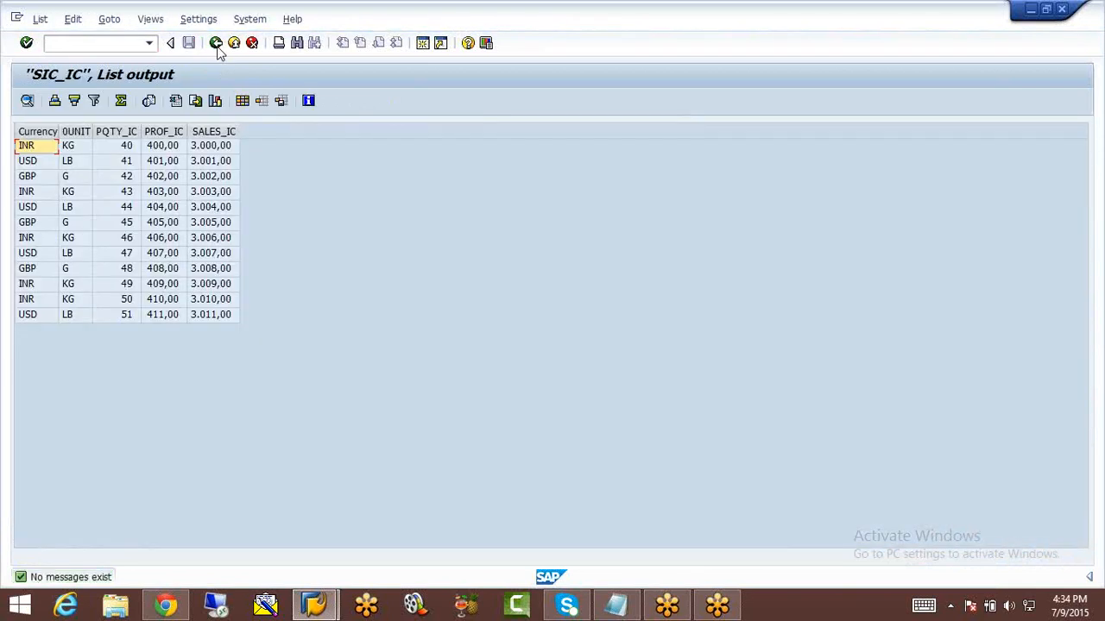
click(216, 43)
click(218, 49)
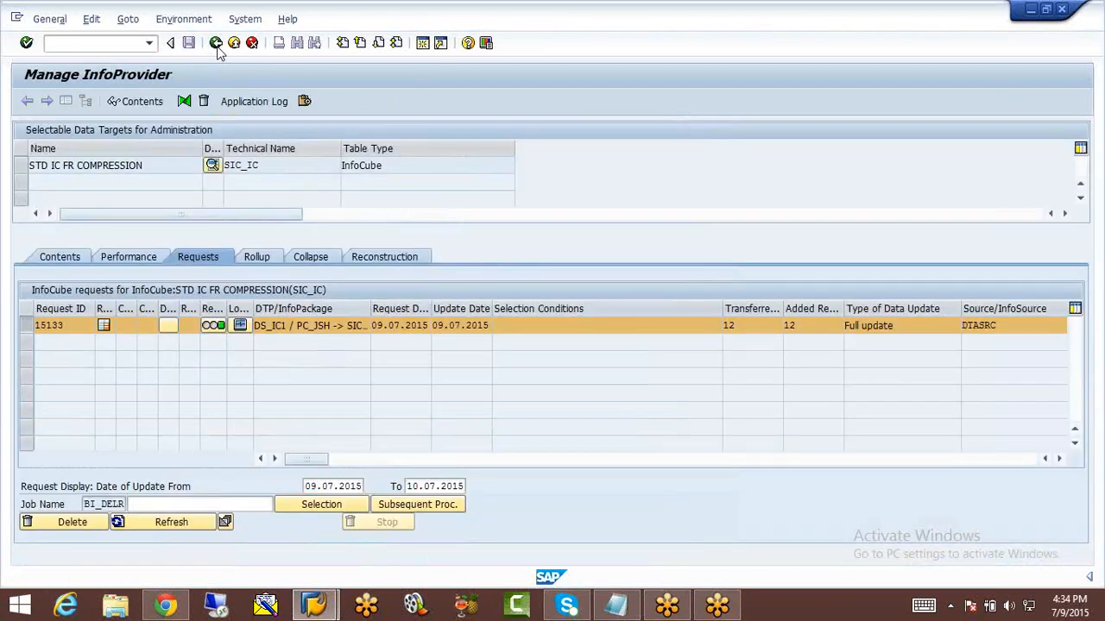
Step: Leave the request administration, DTP monitor, DTP and InfoPackage, saving the InfoPackage changes, and return to the SAP Easy Access start screen
click(217, 49)
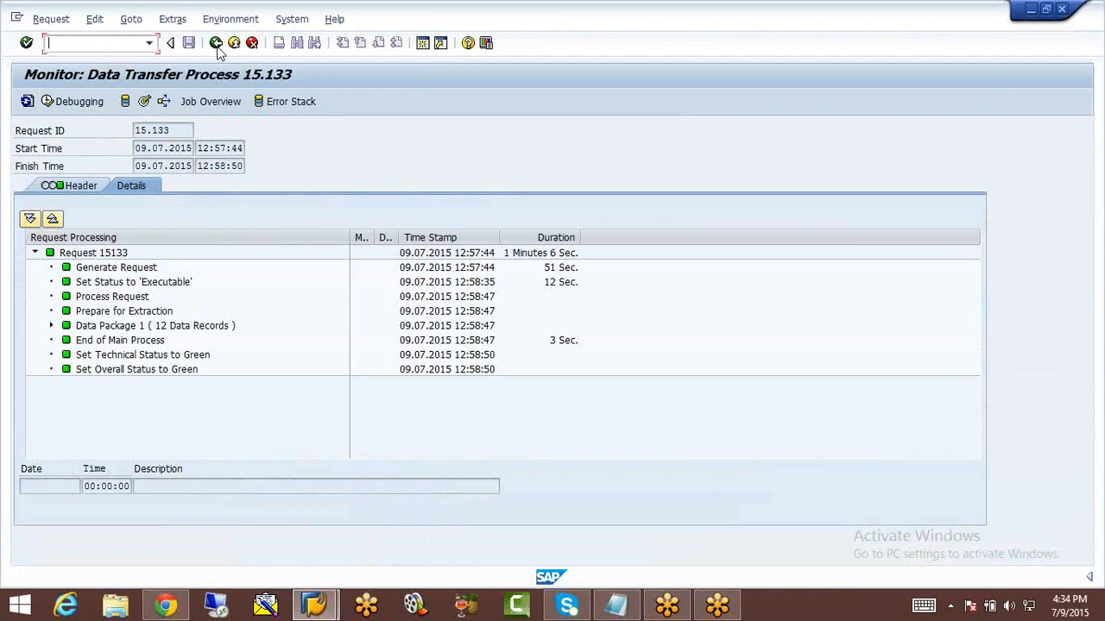
click(217, 48)
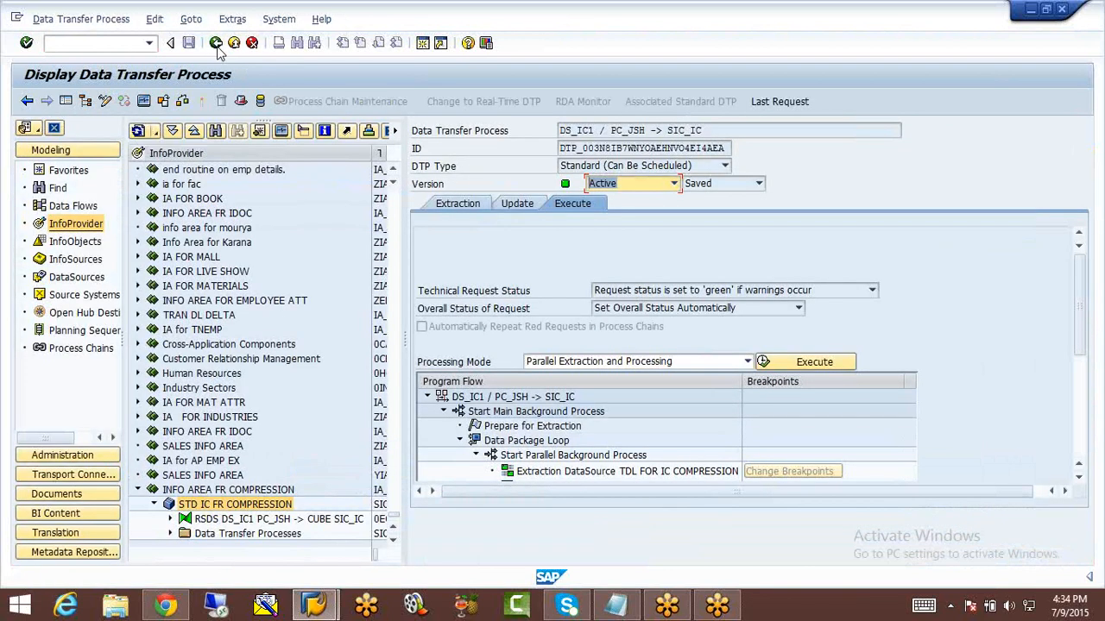
click(217, 49)
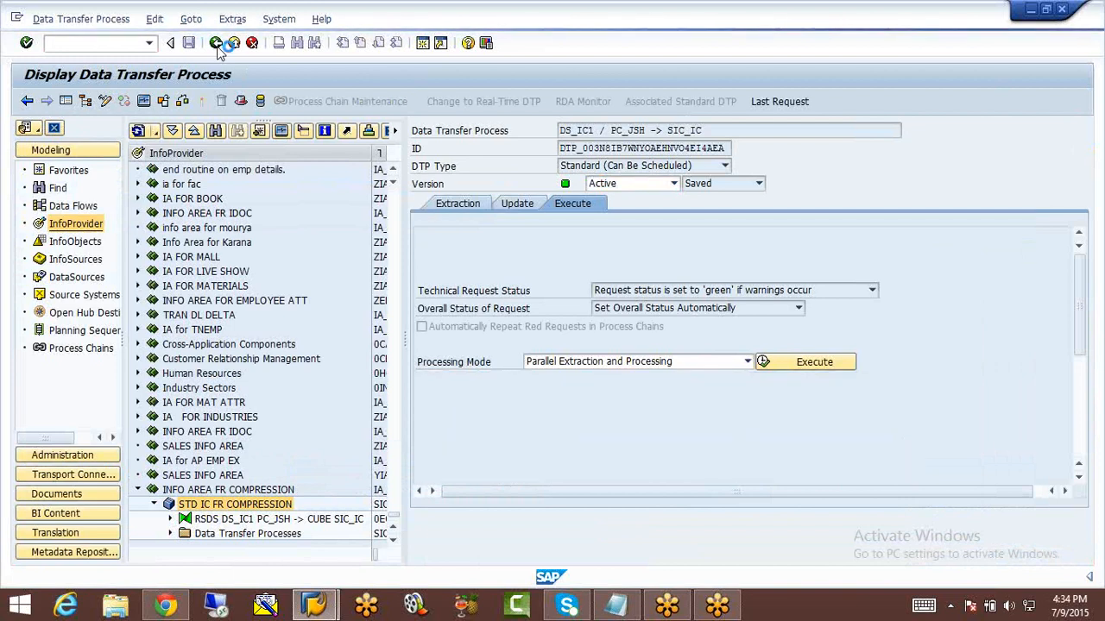
click(217, 48)
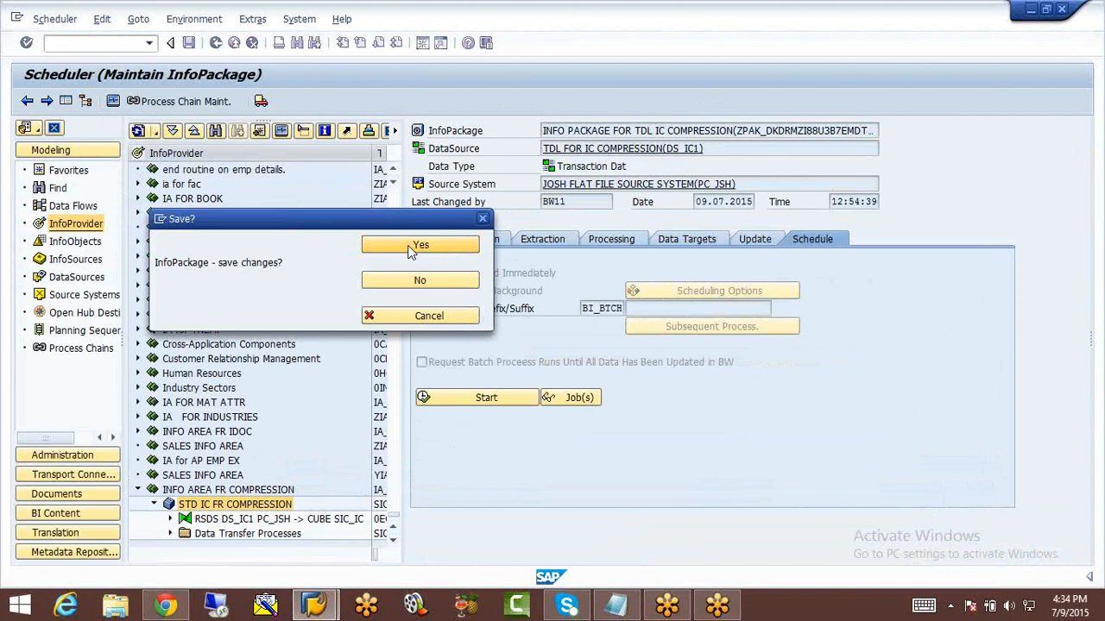
click(419, 246)
click(216, 43)
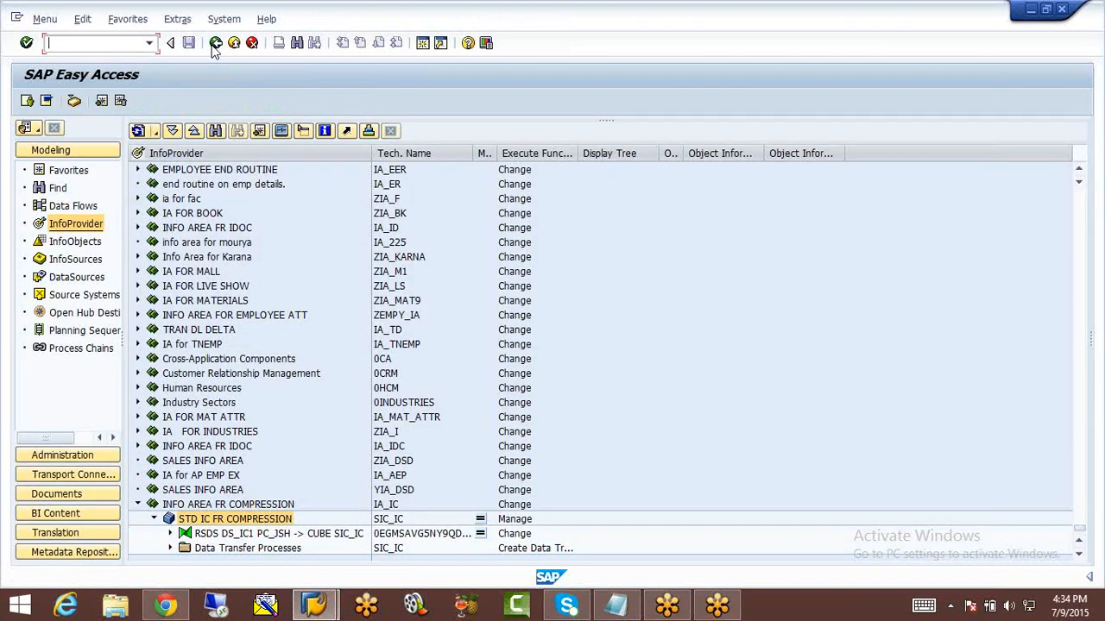
Step: Start transaction LISTCUBE for InfoProvider SIC_IC with DB aggregation and Technical names enabled, and open its selection screen
text(LIST)
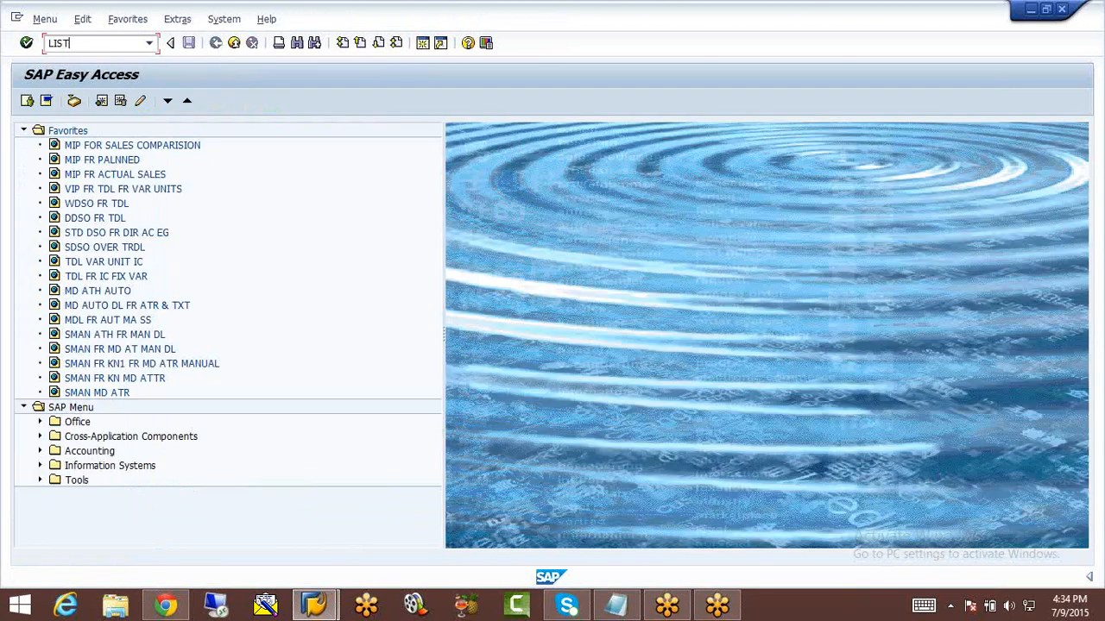
text(CUBE)
key(Return)
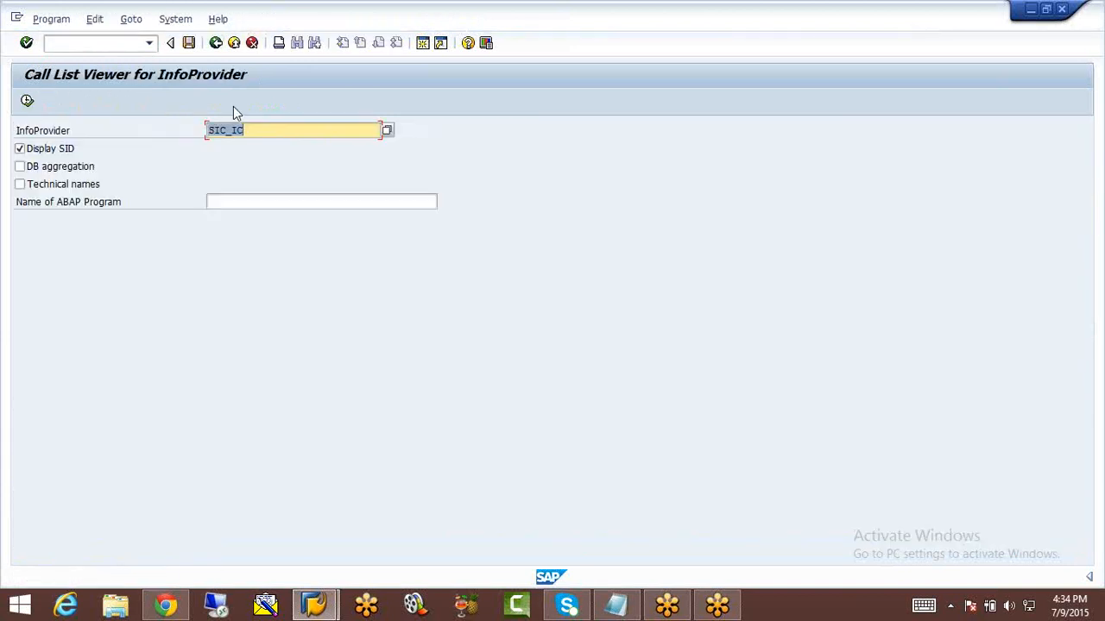
click(19, 166)
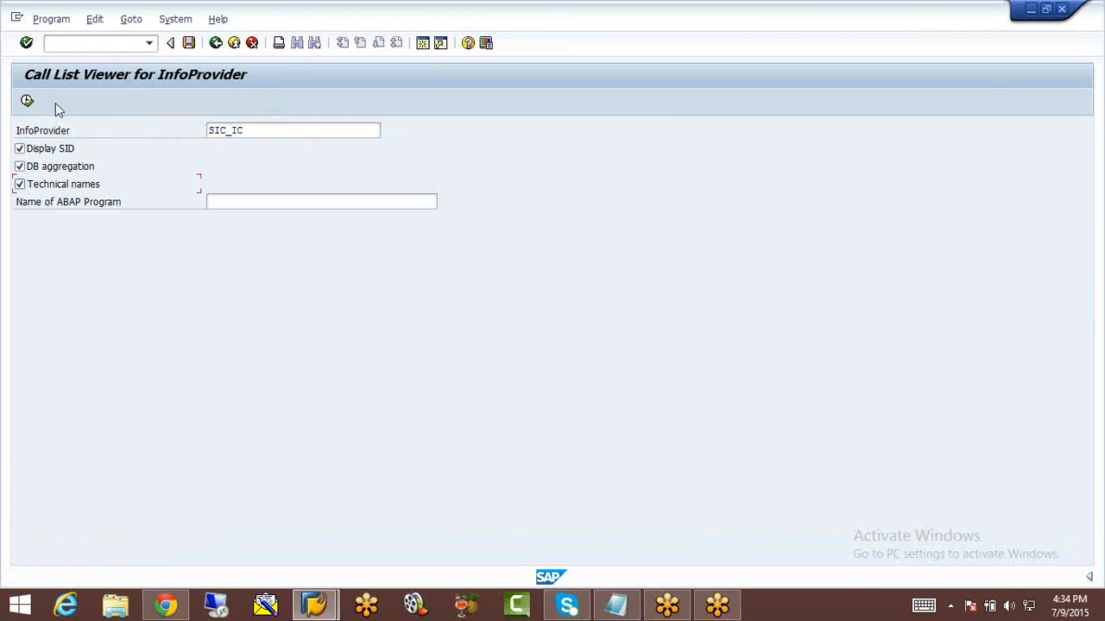
click(27, 102)
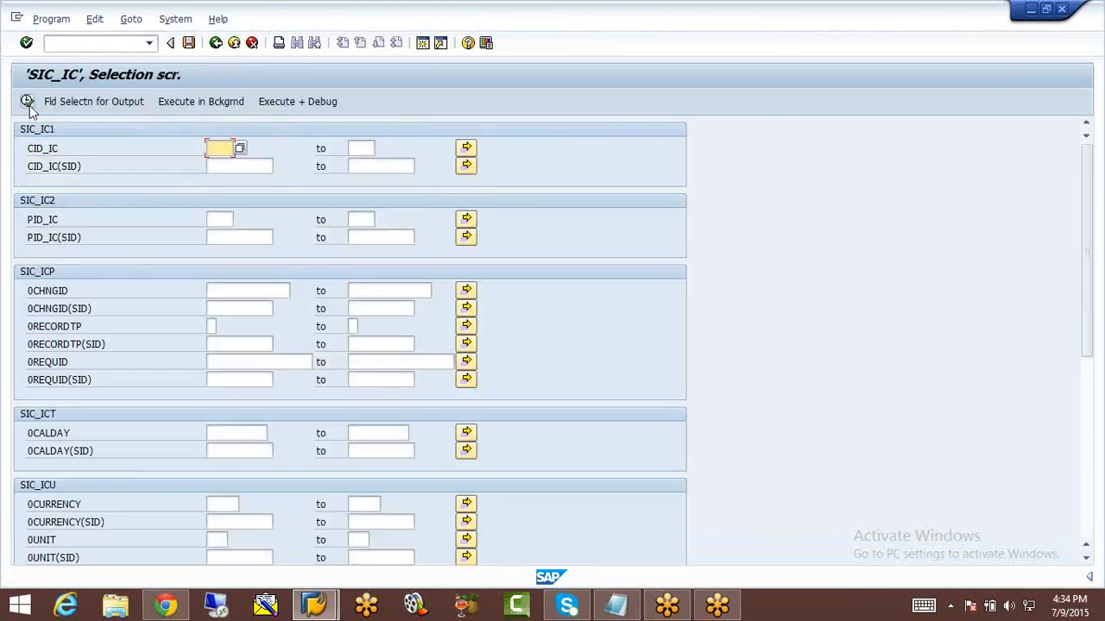
Step: Select CID_IC, PID_IC, 0CALDAY, 0CURRENCY and 0UNIT as output fields and apply the field selection
click(89, 103)
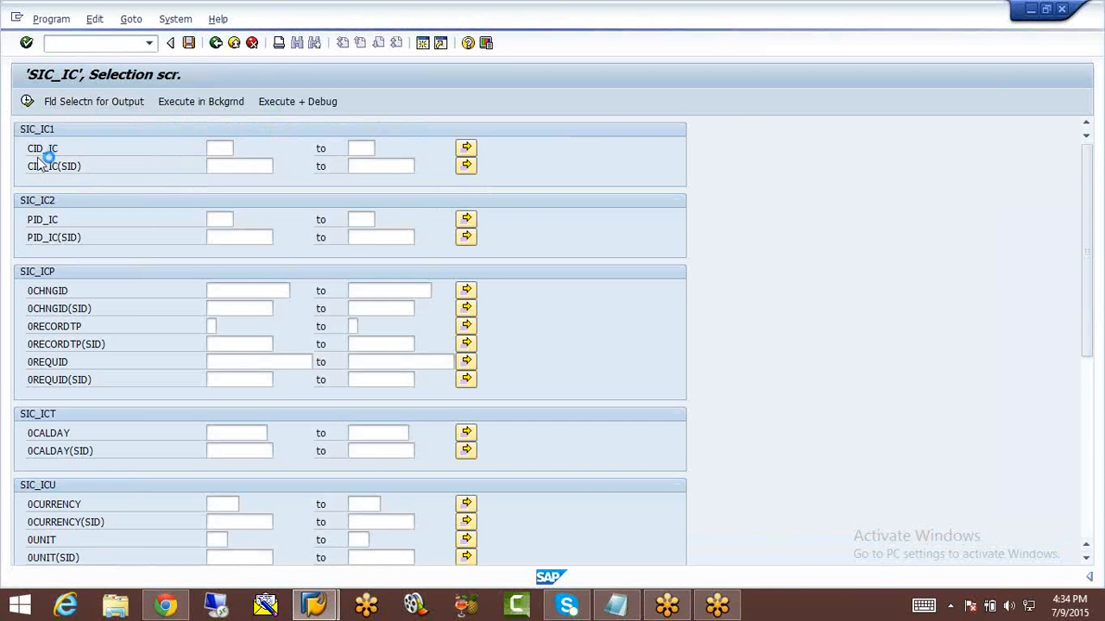
click(33, 150)
click(31, 220)
click(32, 433)
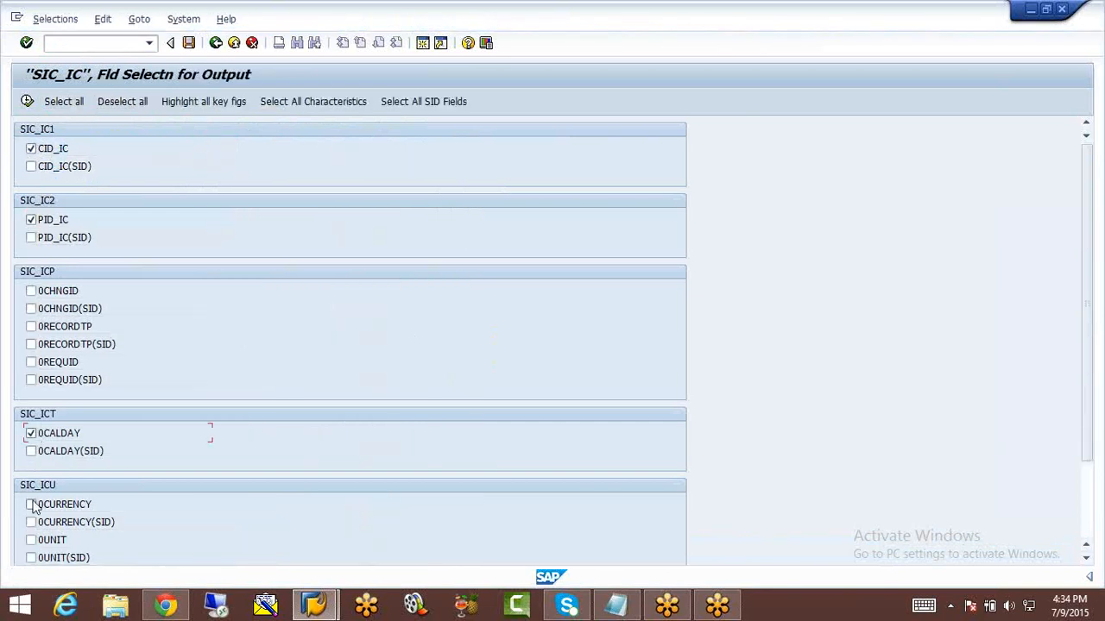
click(32, 505)
click(31, 540)
click(26, 102)
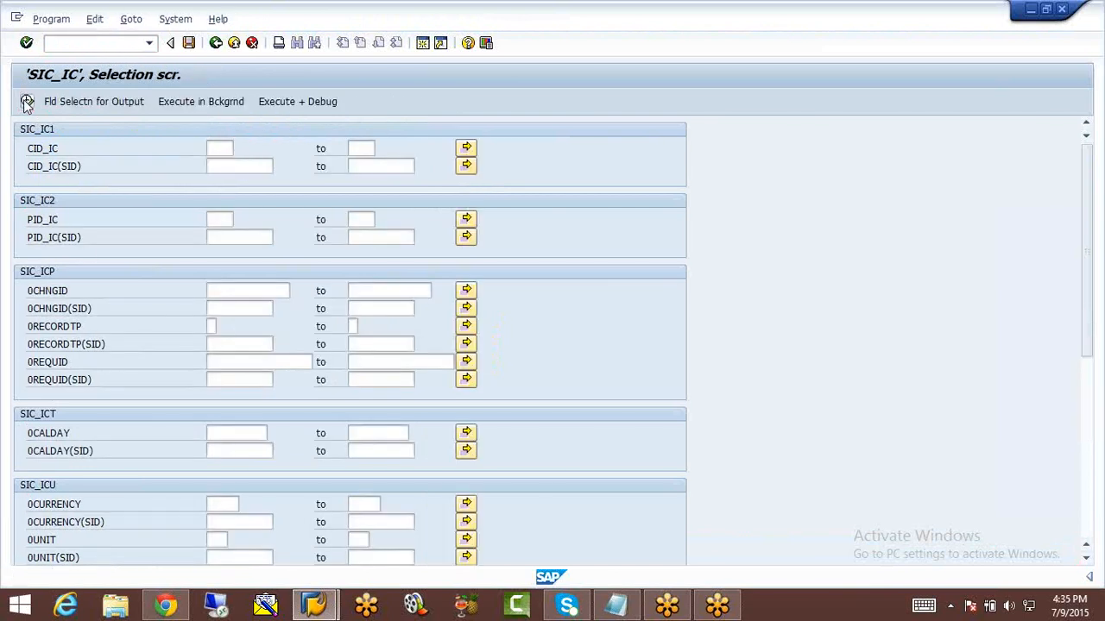
Step: List the SIC_IC contents, examine the loaded records, and exit to the SAP Easy Access screen
click(26, 101)
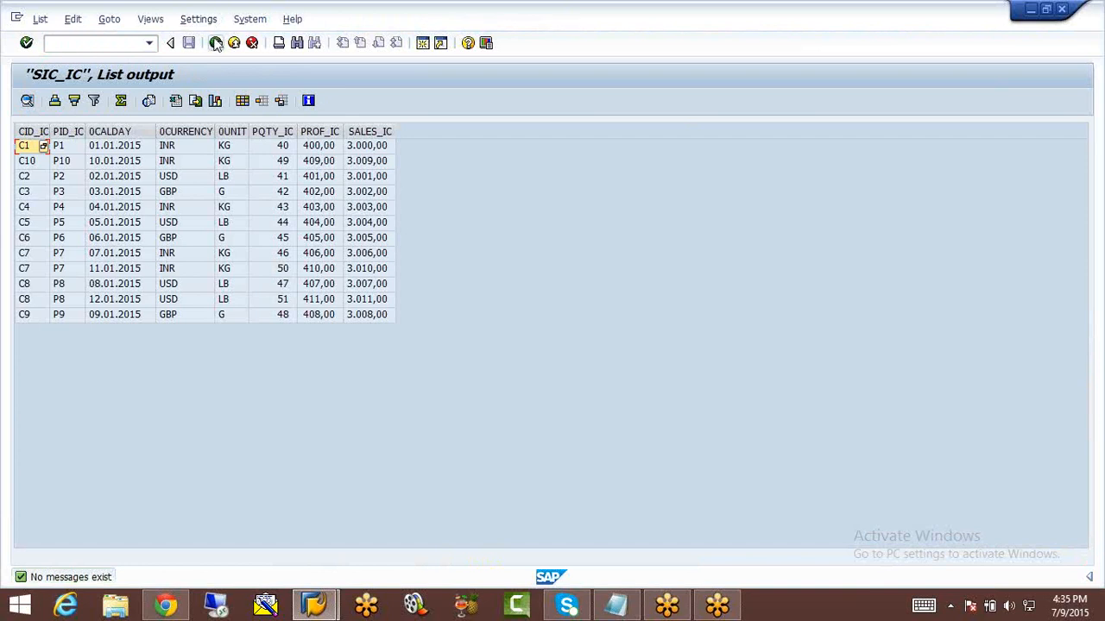
click(216, 44)
click(216, 43)
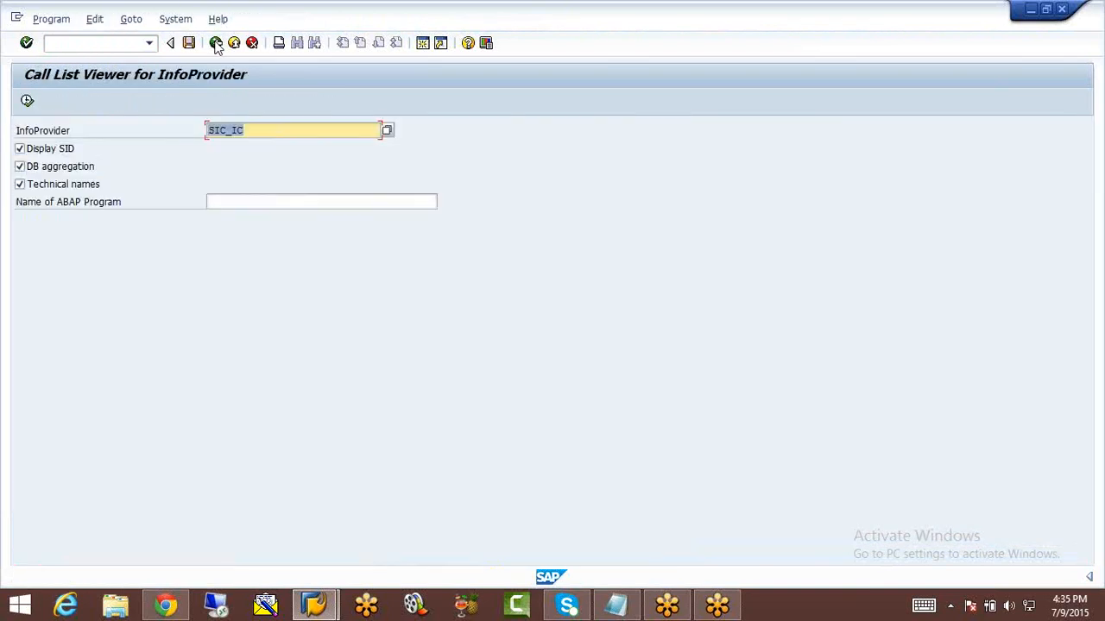
click(215, 43)
Step: Start transaction RSMON and open the Load Data monitor under the administration monitors
text(RSMON)
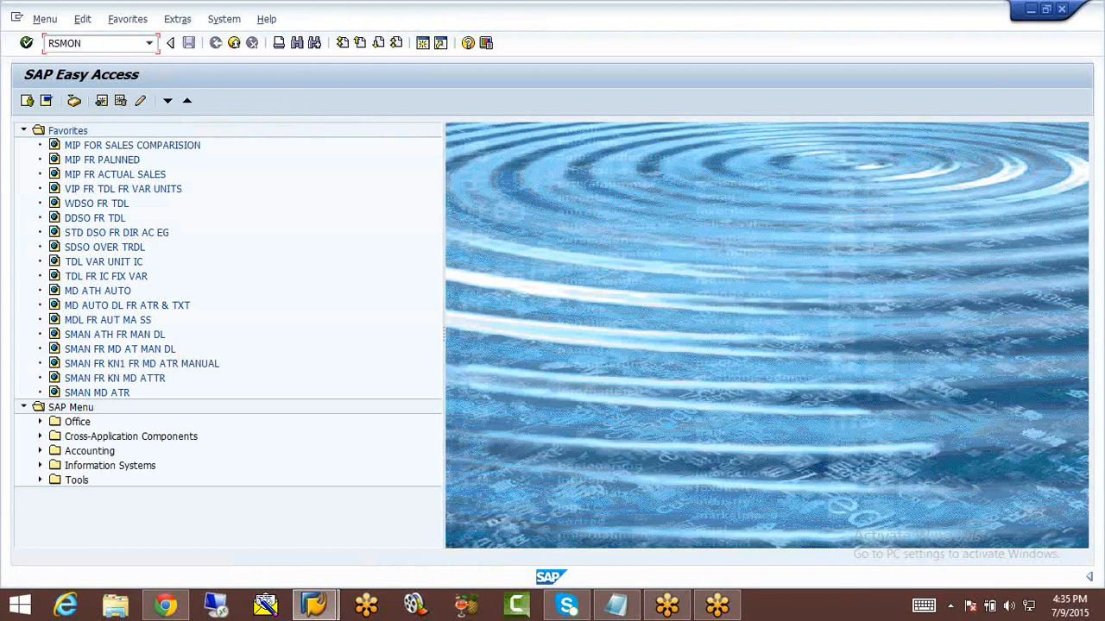
key(Return)
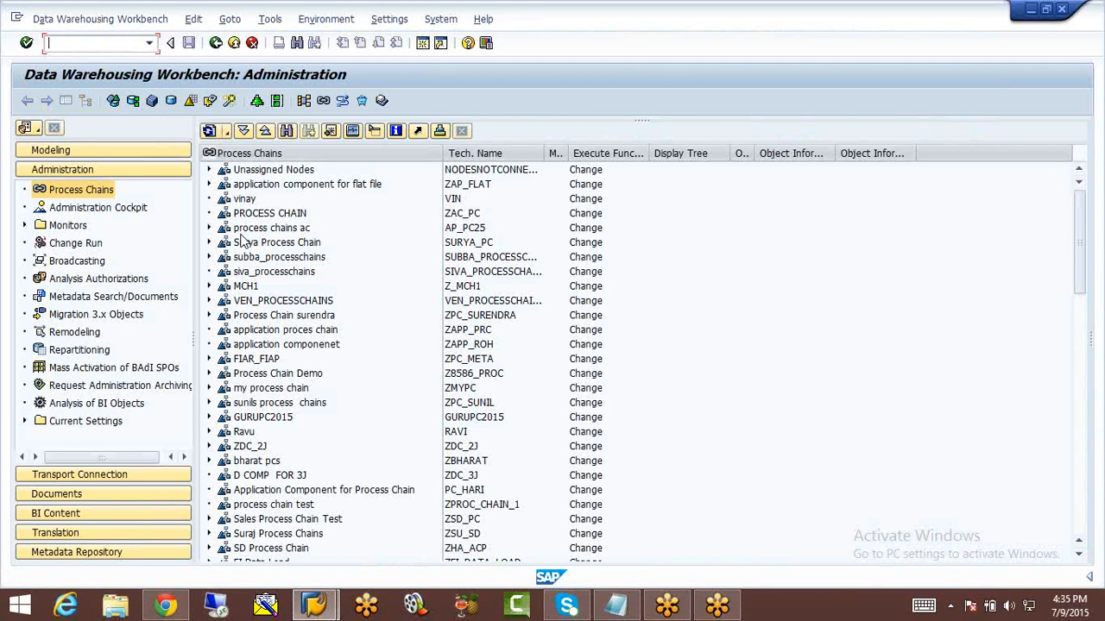
click(24, 224)
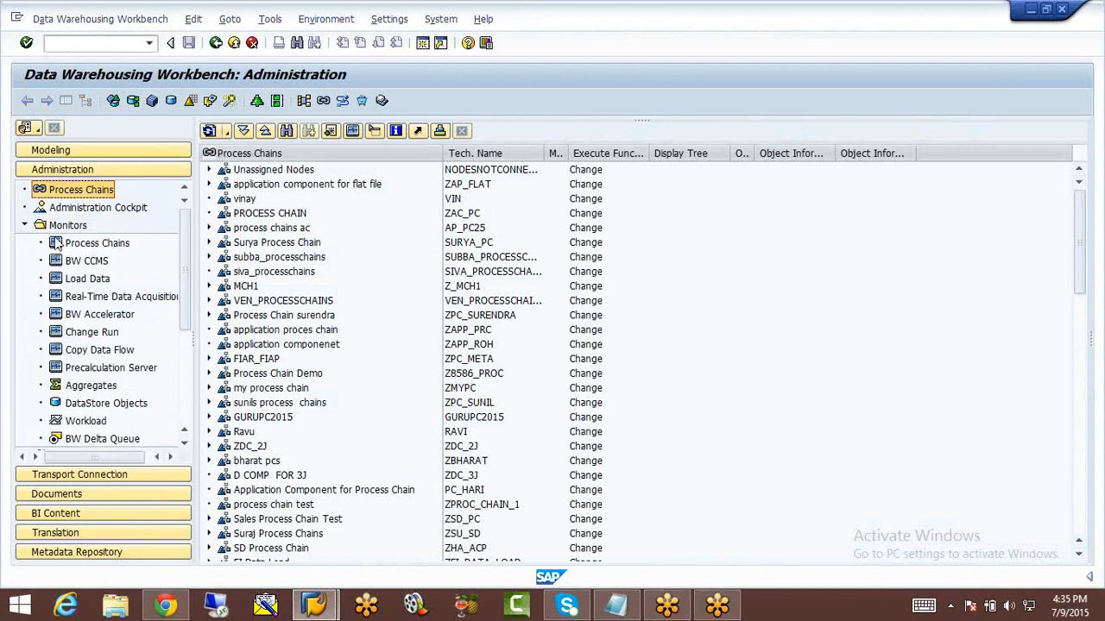
click(79, 281)
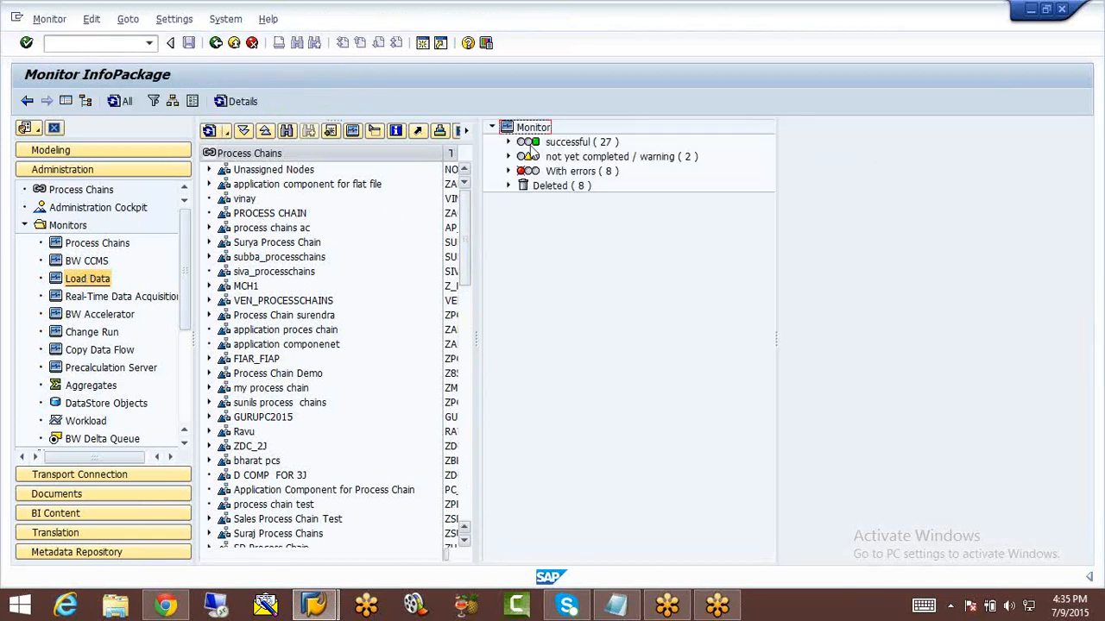
Step: Expand the successful PSA loads of 09.07.2015 for source system PC_JSH and open the monitor of data transfer request 15.133
click(507, 142)
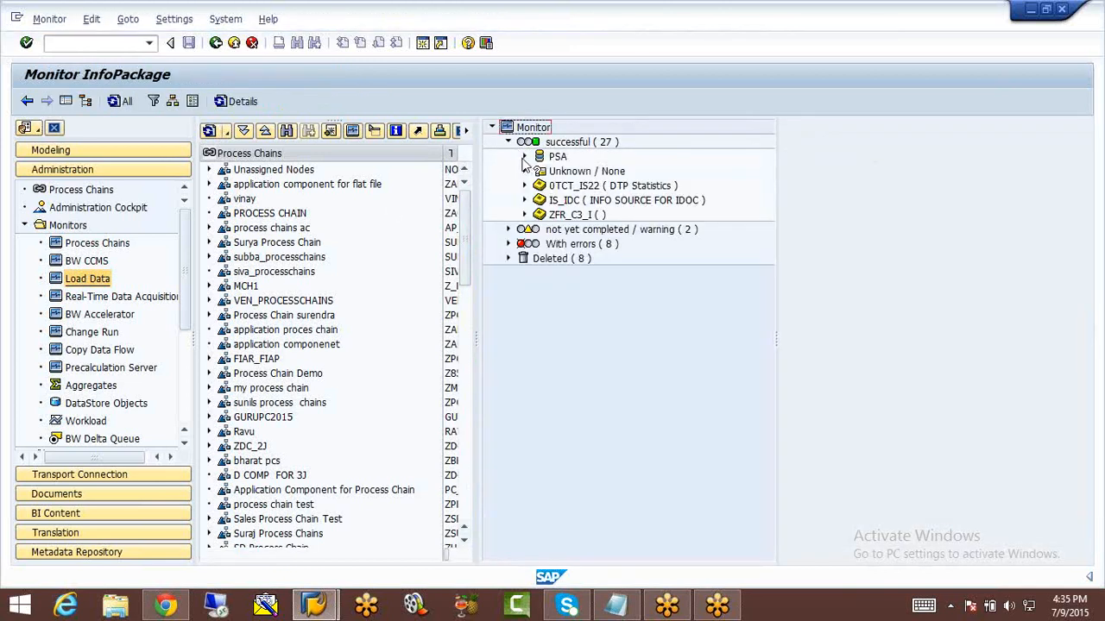
click(524, 156)
click(541, 186)
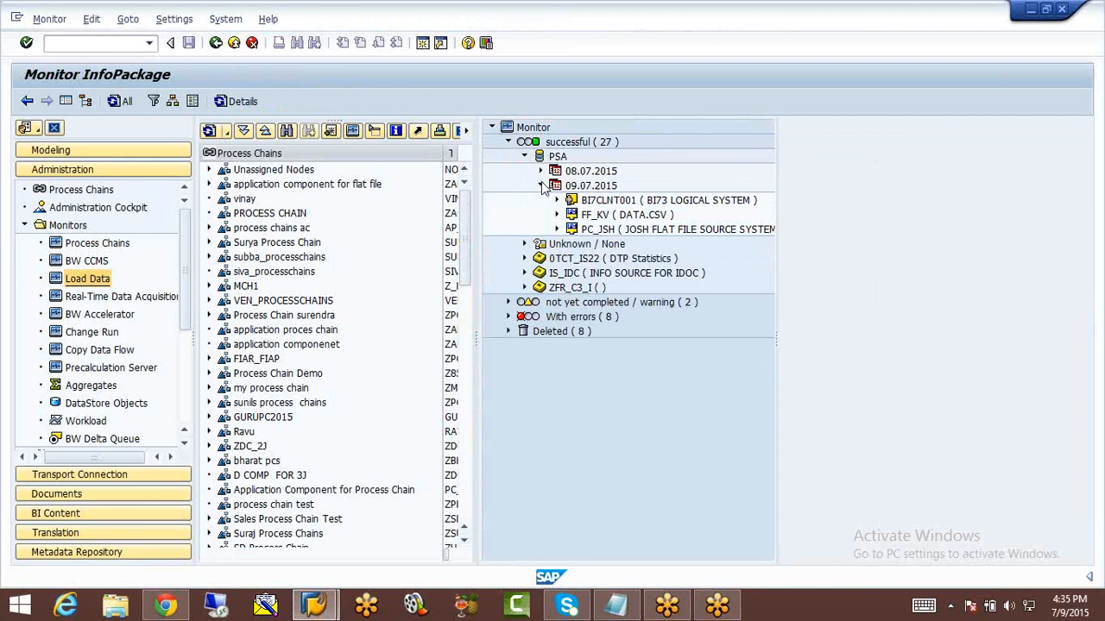
click(556, 228)
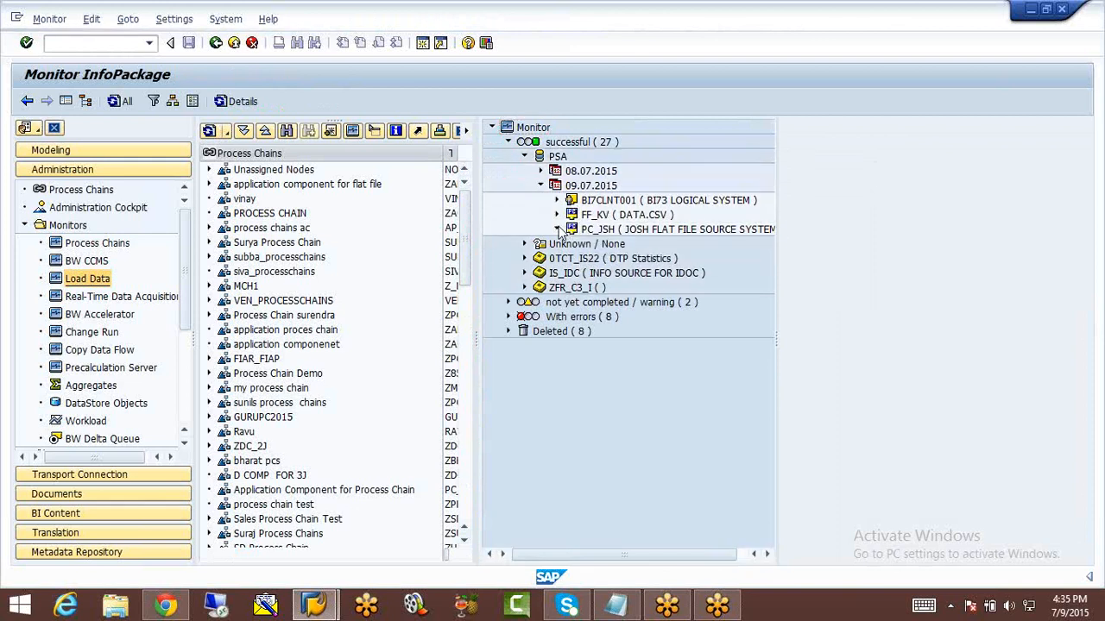
click(601, 245)
double_click(602, 245)
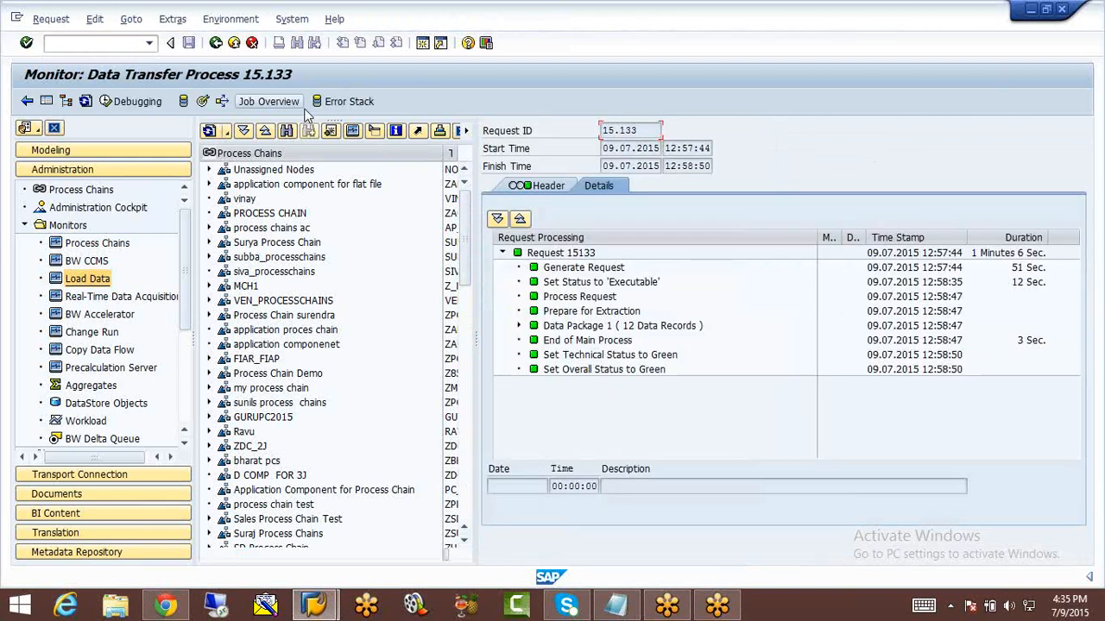
Step: Open the administration of the request's target InfoCube SIC_IC, select the cube and request 15133, and open the cube's contents selection screen
click(203, 102)
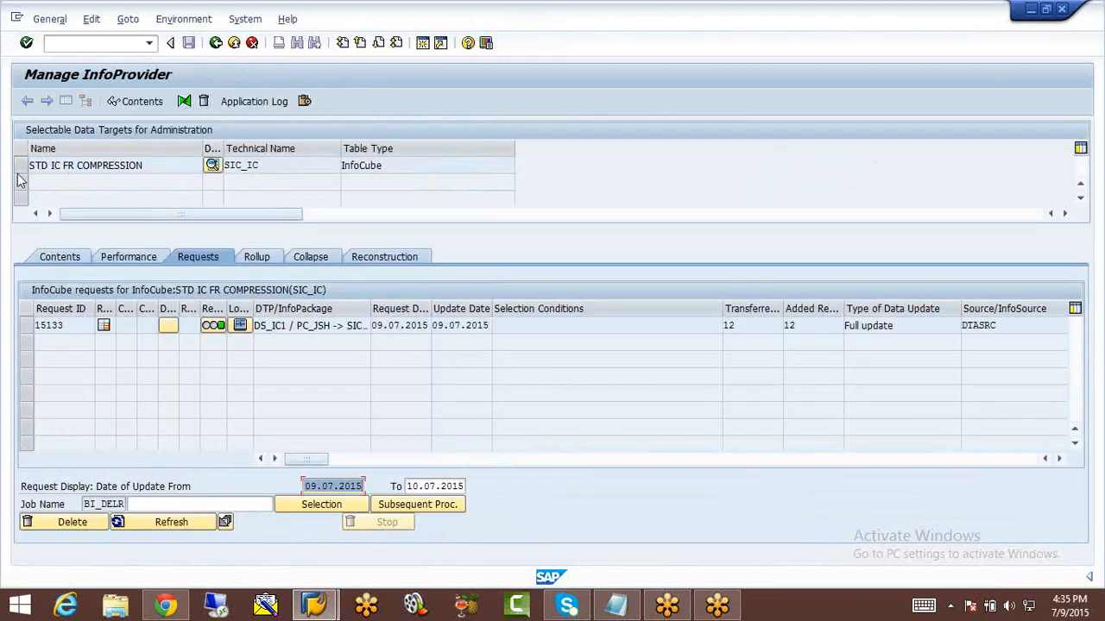
click(20, 165)
click(27, 327)
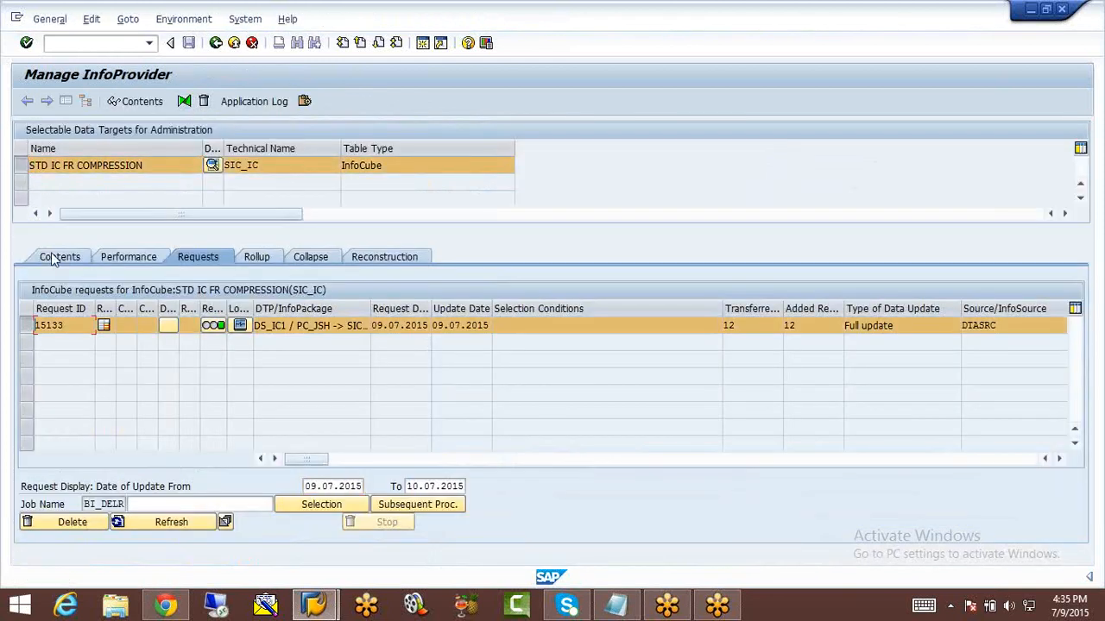
click(122, 105)
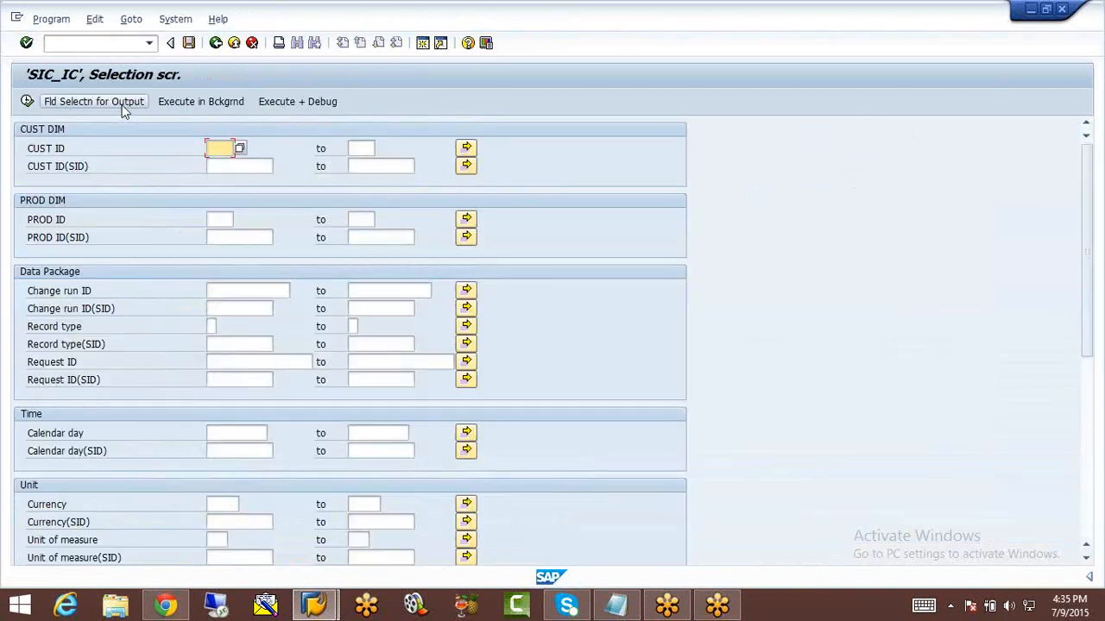
Step: Select CUST ID, PROD ID, Calendar day, Currency and Unit of measure as output fields and apply the field selection
click(91, 106)
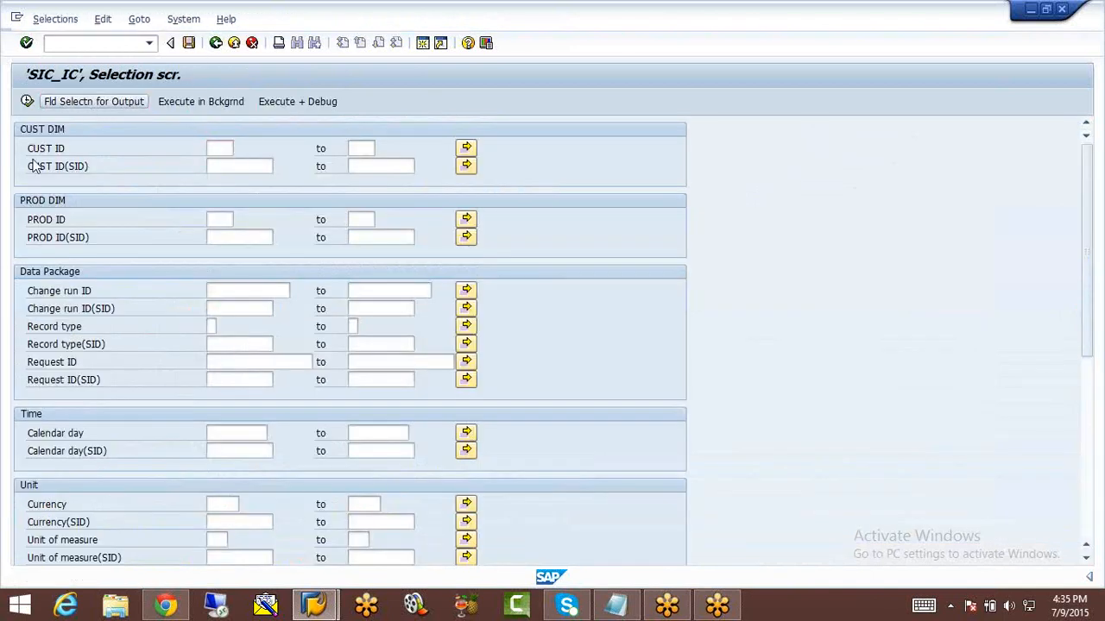
click(31, 220)
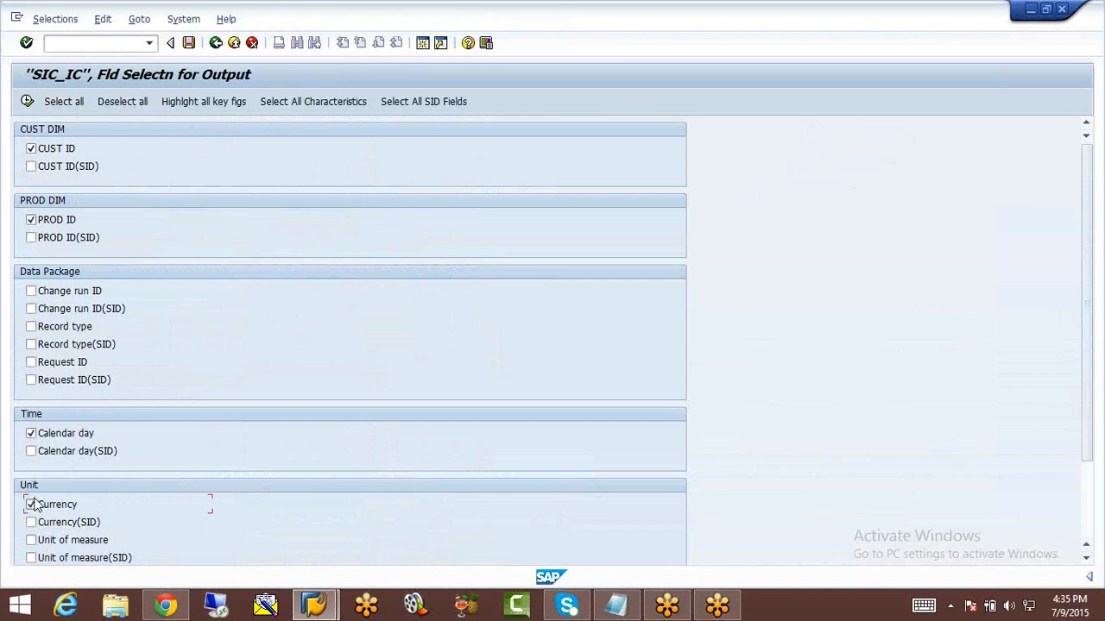
click(31, 540)
click(1087, 522)
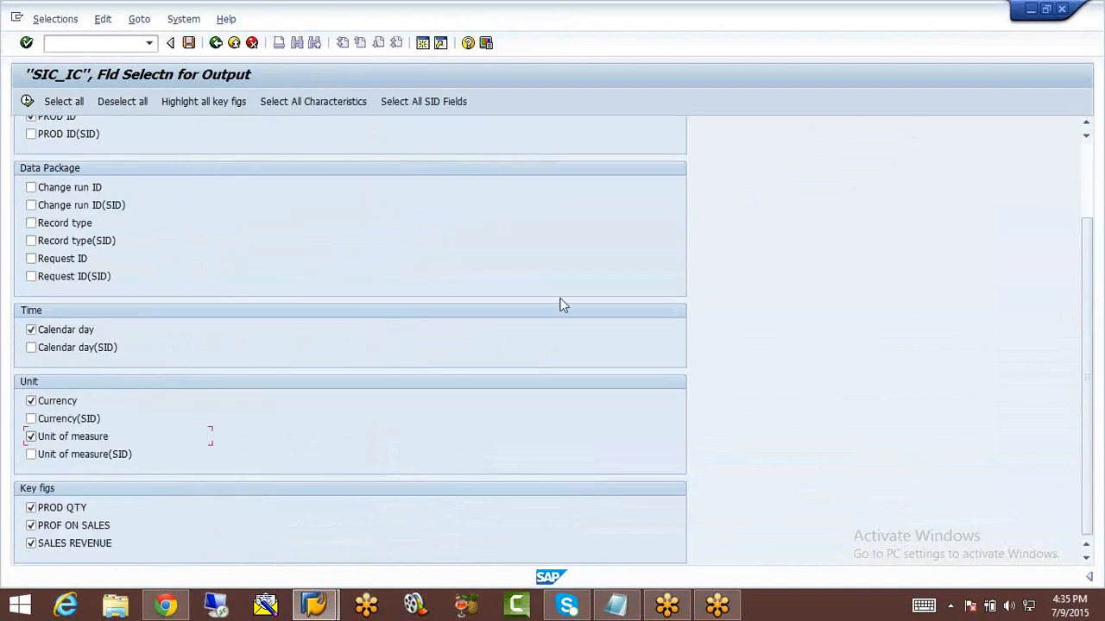
click(27, 101)
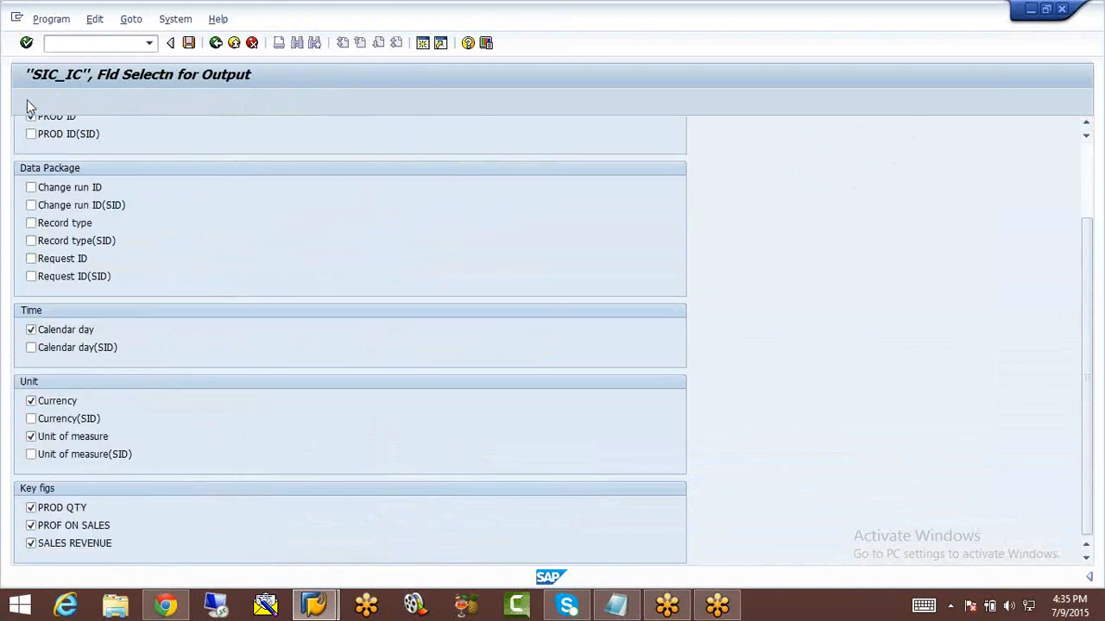
Step: List the SIC_IC contents, examine the records, and return through the administration and monitor screens to SAP Easy Access
click(27, 100)
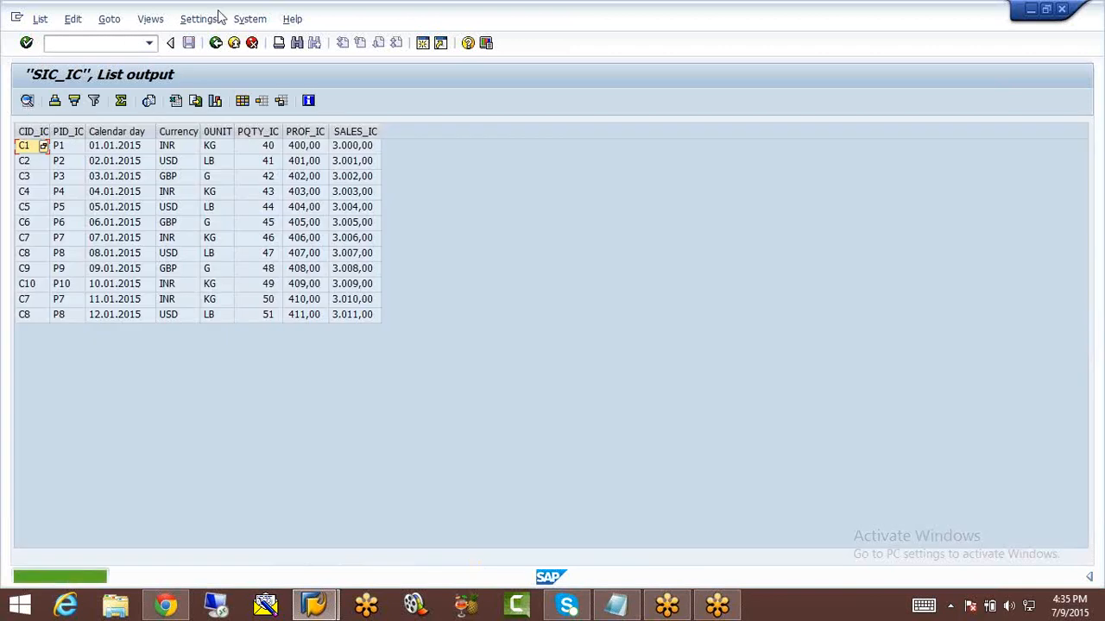
click(215, 42)
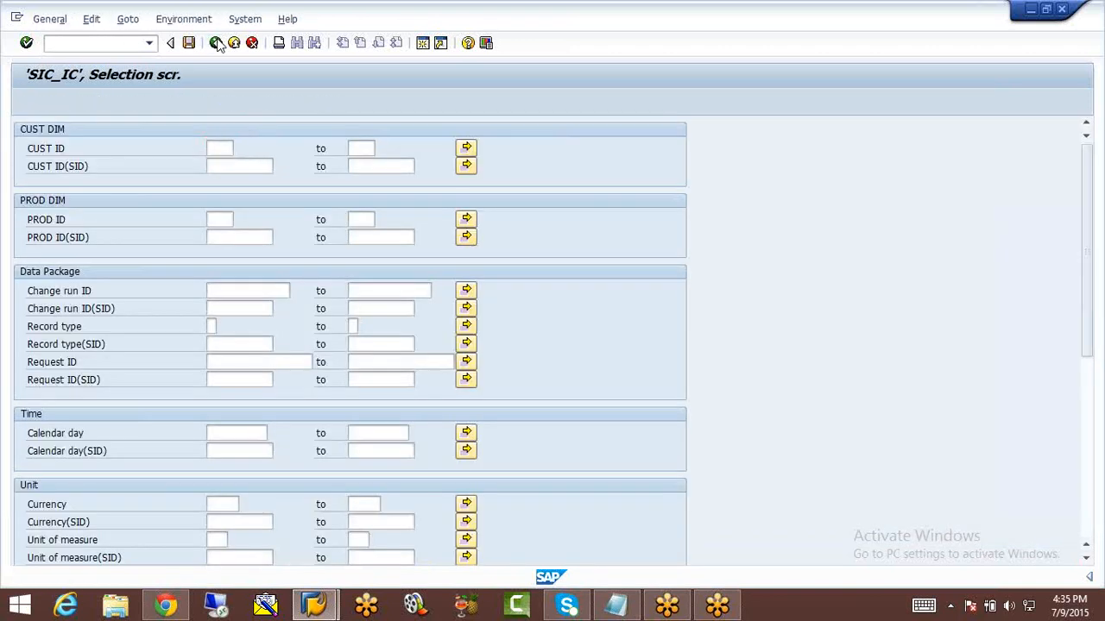
click(216, 42)
click(216, 42)
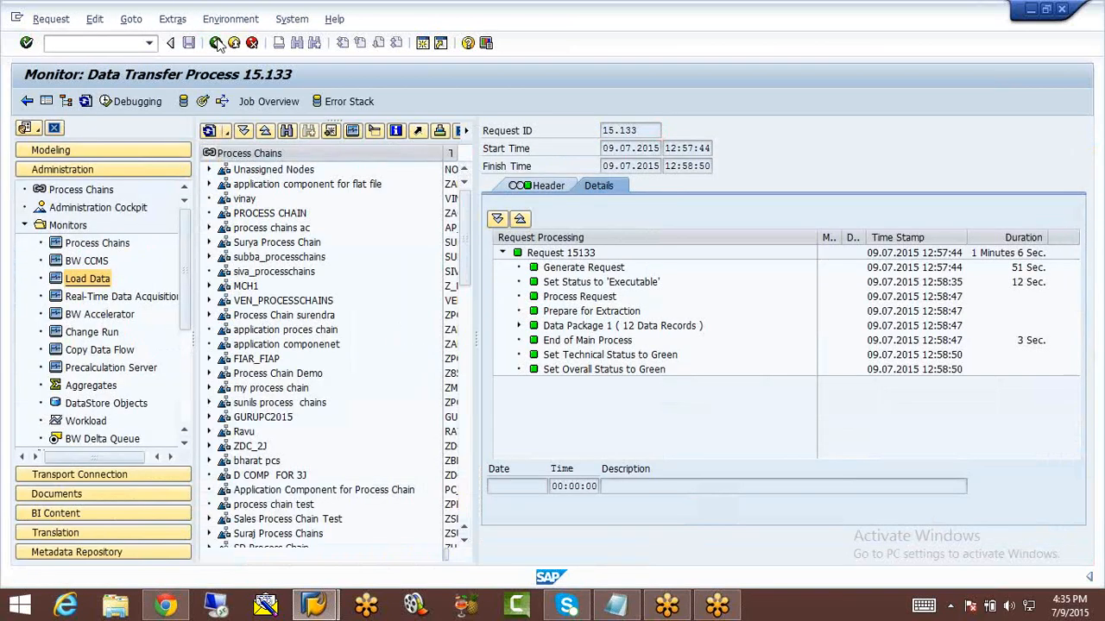
click(215, 42)
click(216, 42)
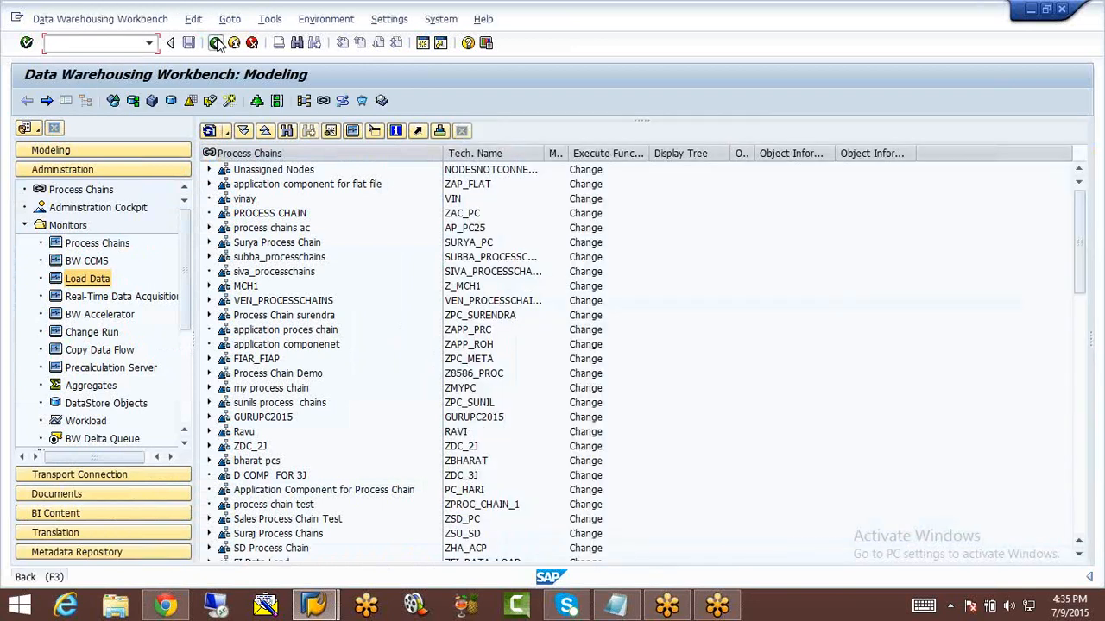
click(215, 42)
Step: Open the ABAP Dictionary and display the definition of database table /BIC/FSIC_IC
text(s)
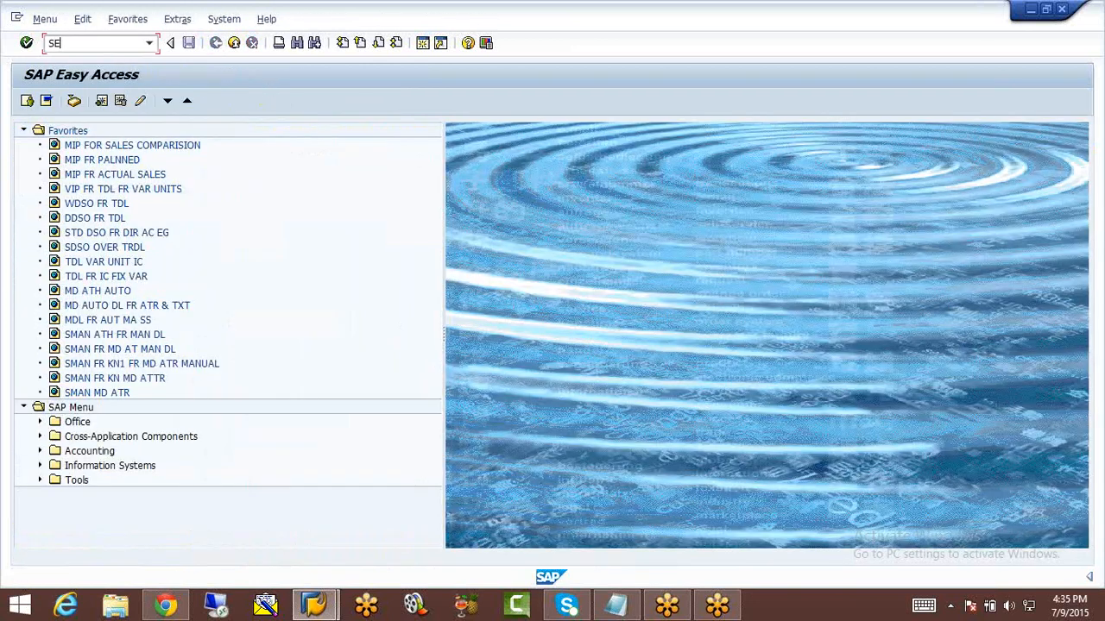
key(Return)
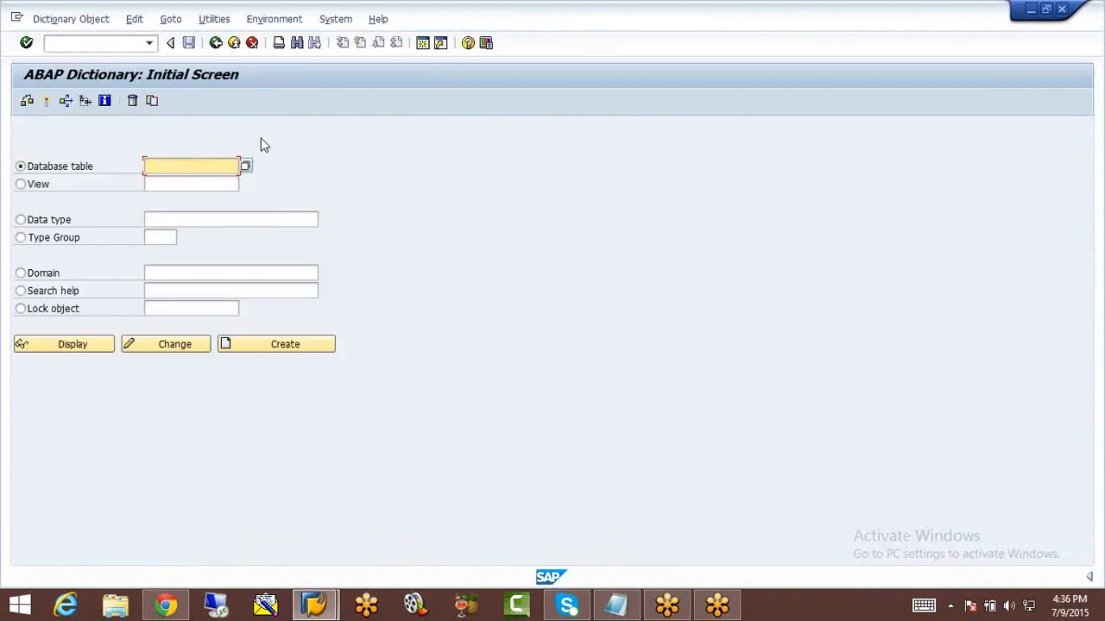
text(/BIC/)
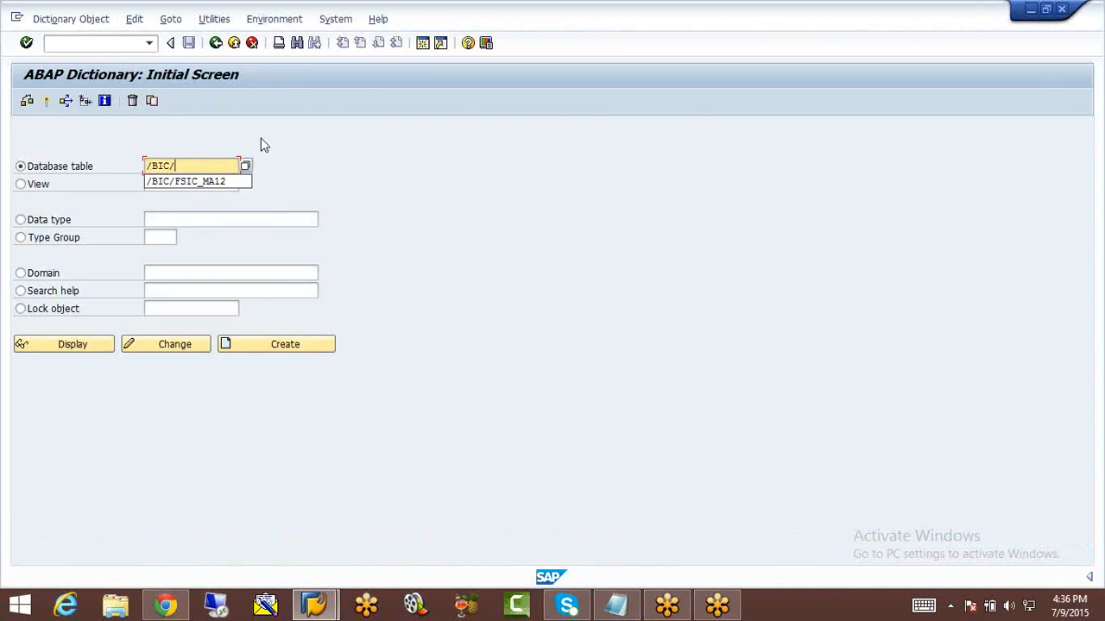
text(FSIC_IC)
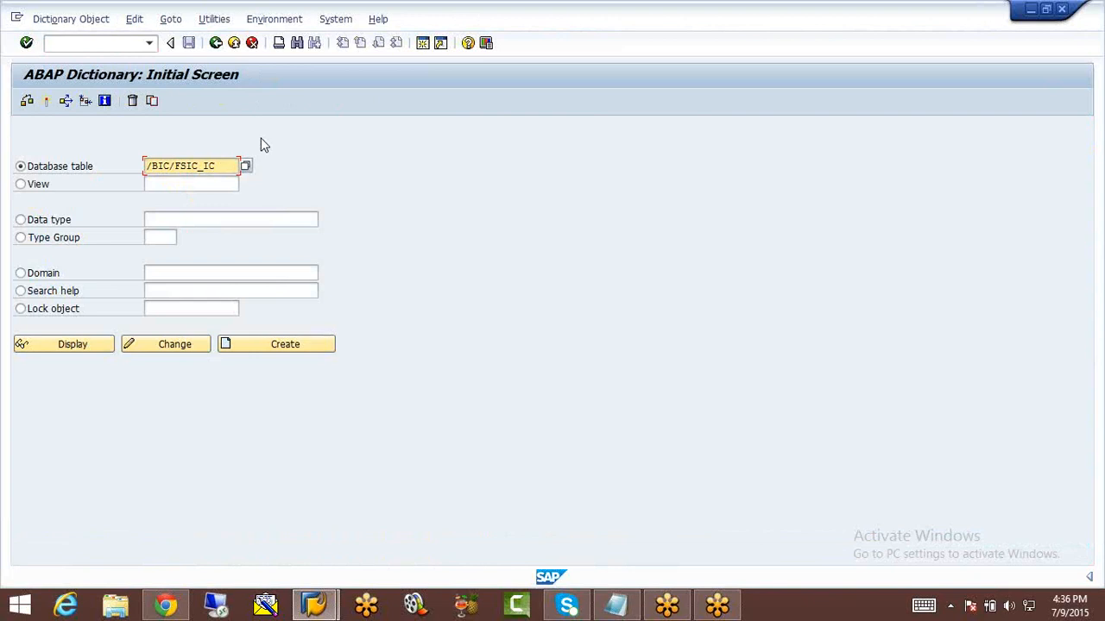
click(72, 343)
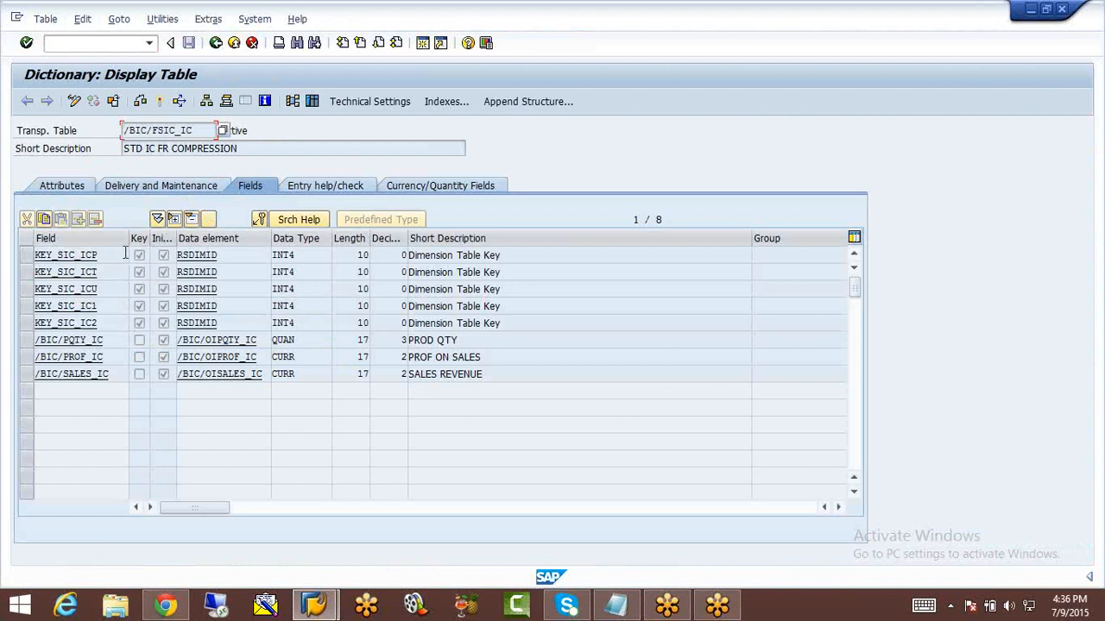
Step: List the contents of the F fact table /BIC/FSIC_IC without selection restrictions, examine the records, and return to the ABAP Dictionary initial screen
click(312, 102)
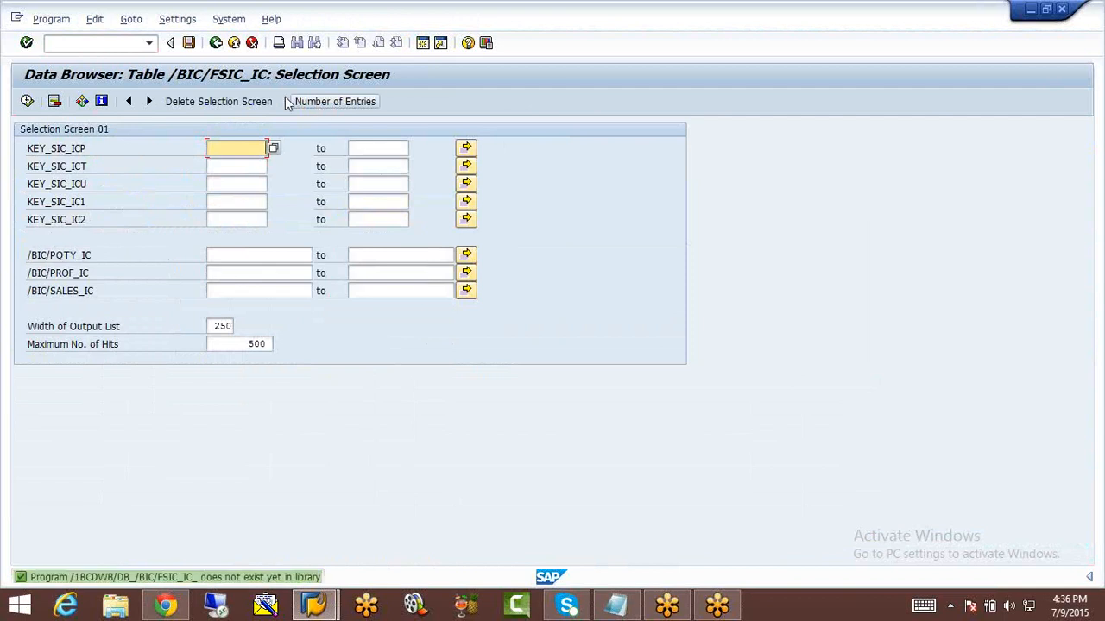
click(26, 103)
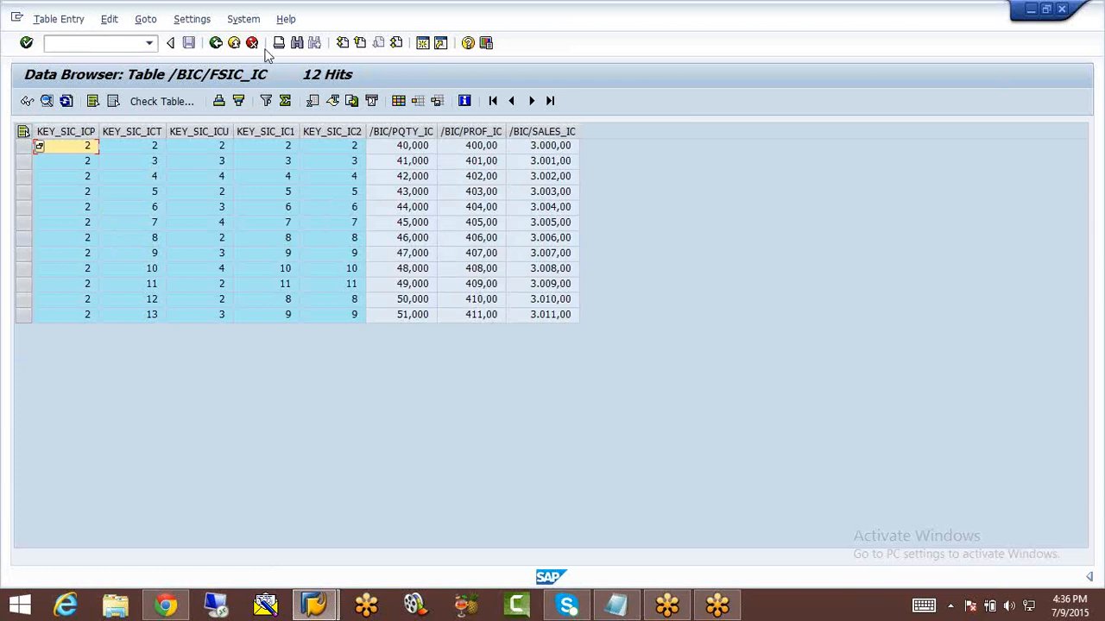
click(216, 43)
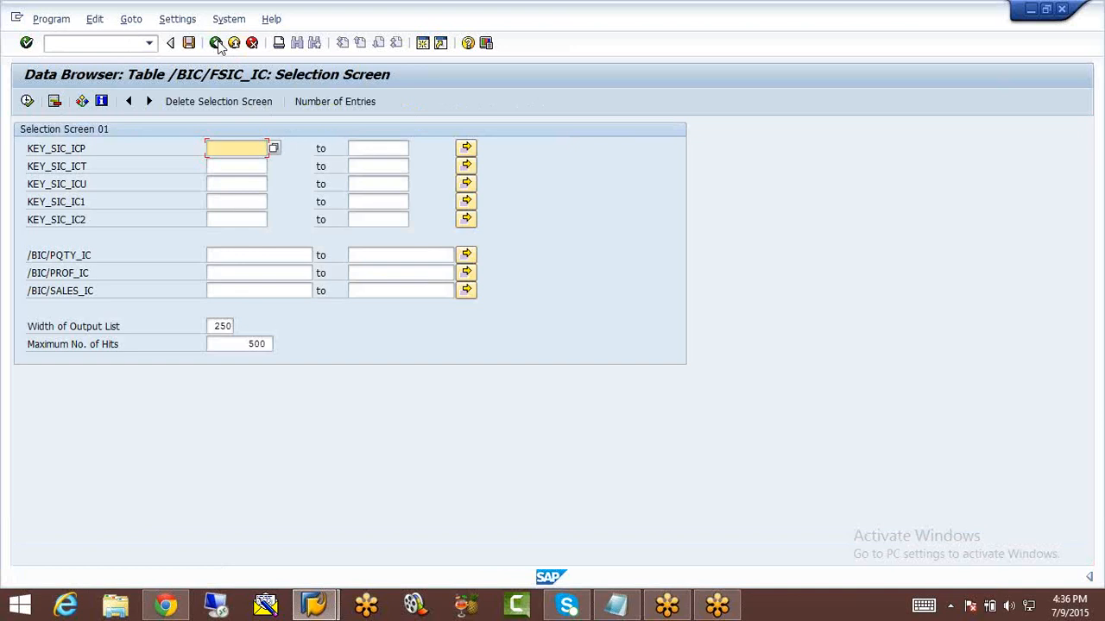
click(216, 44)
click(216, 43)
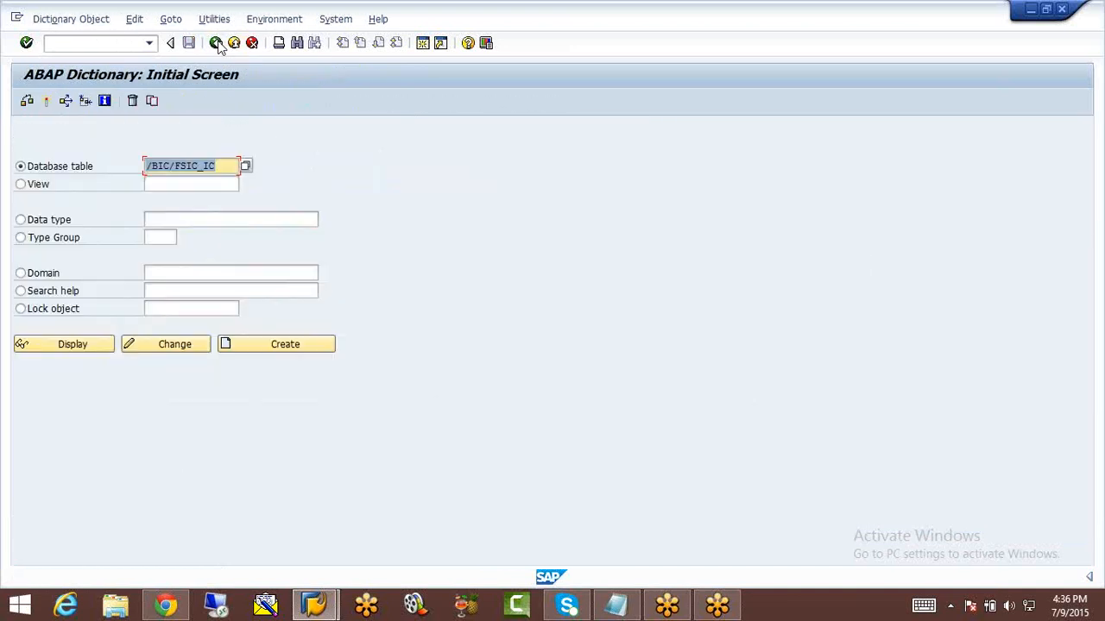
Step: Change the database table name to /BIC/ESIC_IC, display the table, and open its contents selection screen
click(181, 165)
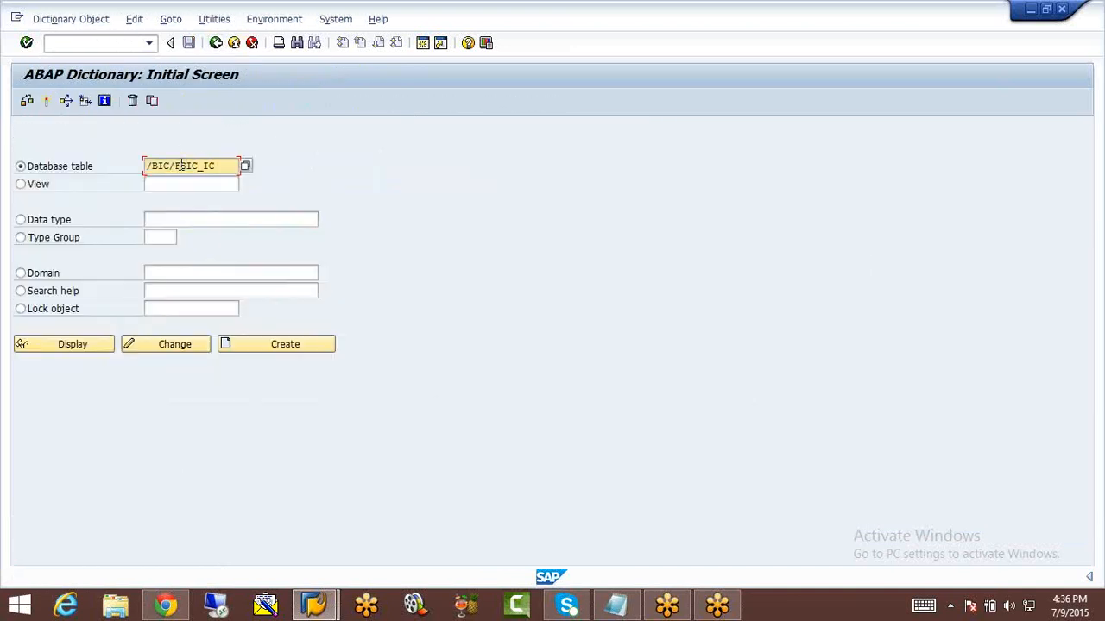
key(BackSpace)
click(75, 352)
click(312, 102)
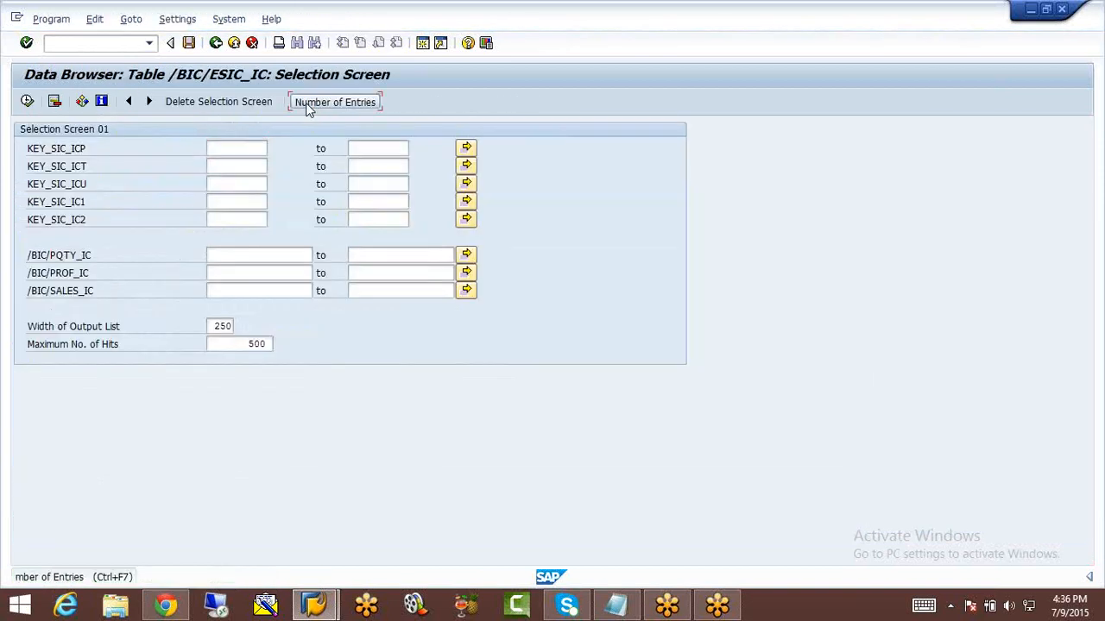
Step: Check the number of entries in /BIC/ESIC_IC, try listing its contents, and return to the ABAP Dictionary initial screen
click(306, 103)
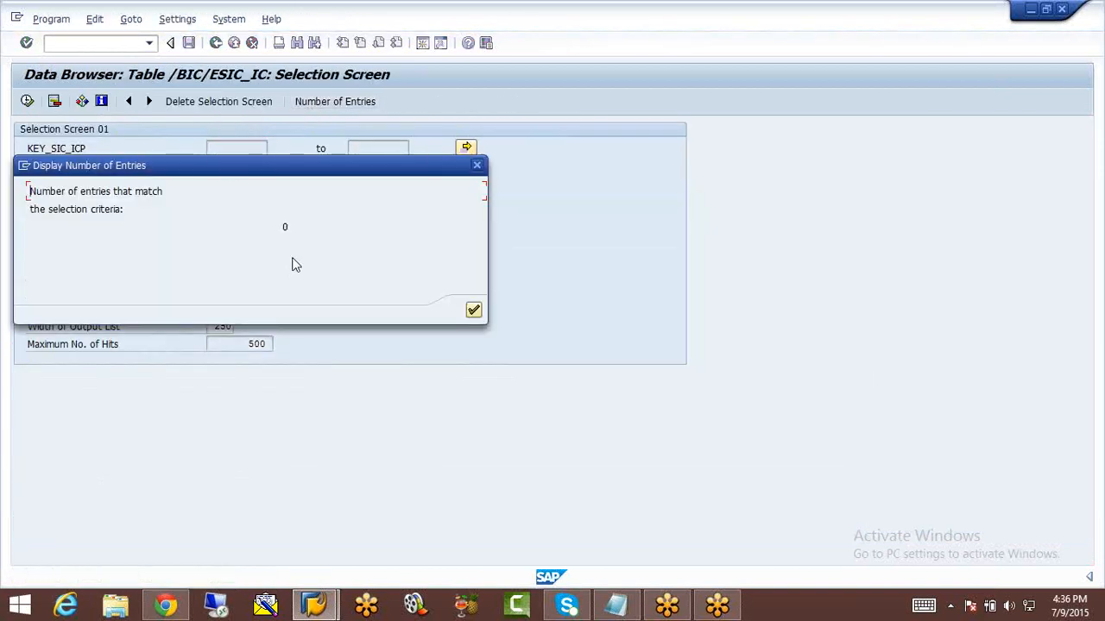
click(475, 310)
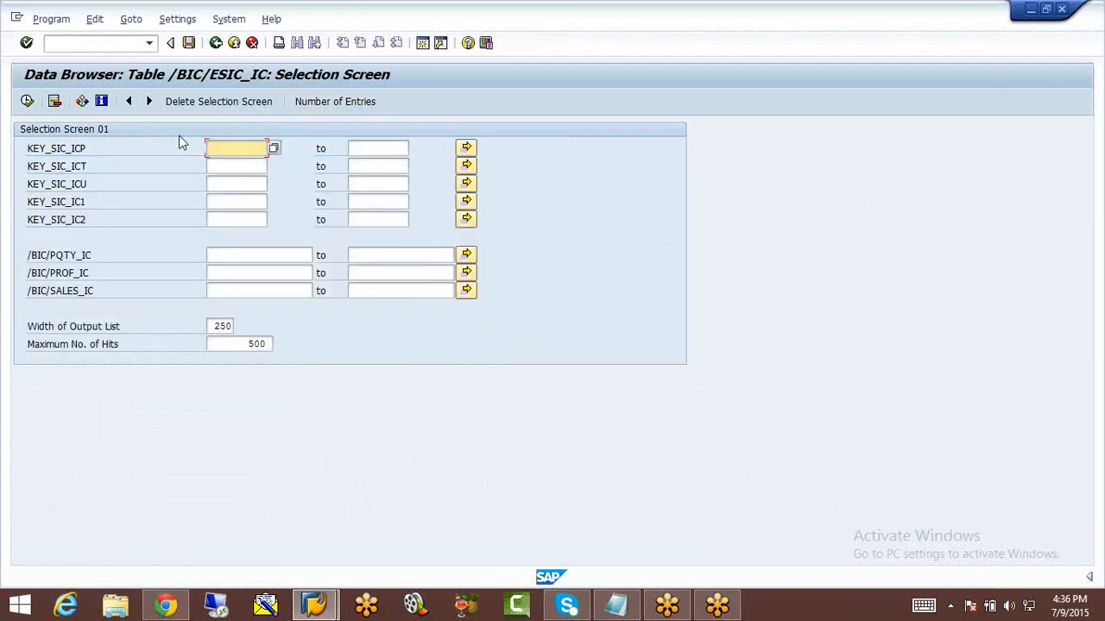
click(26, 102)
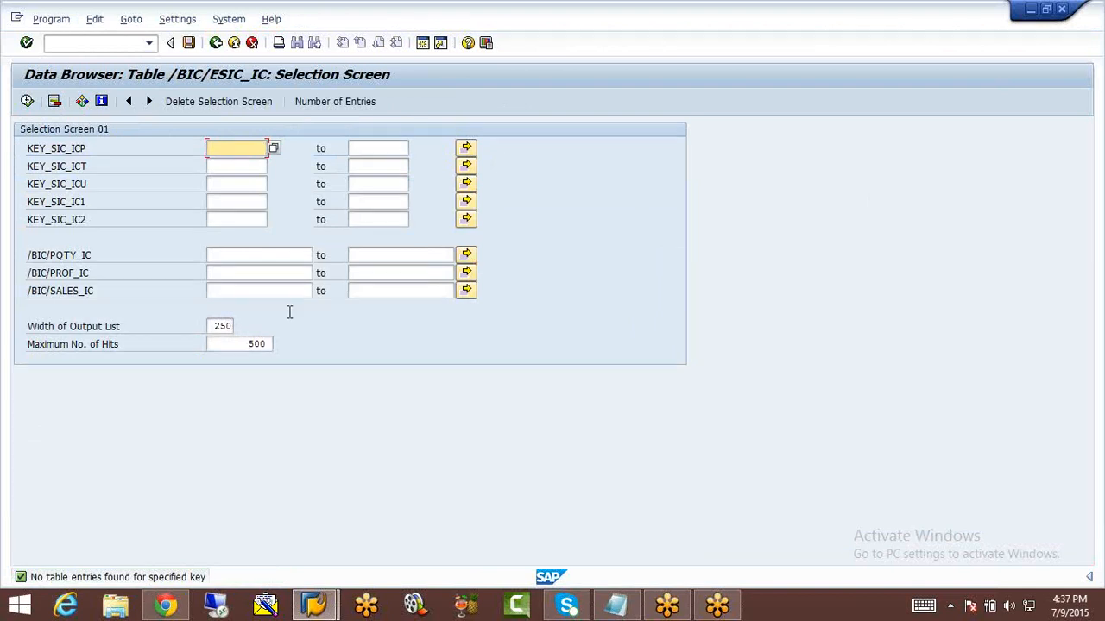
click(216, 47)
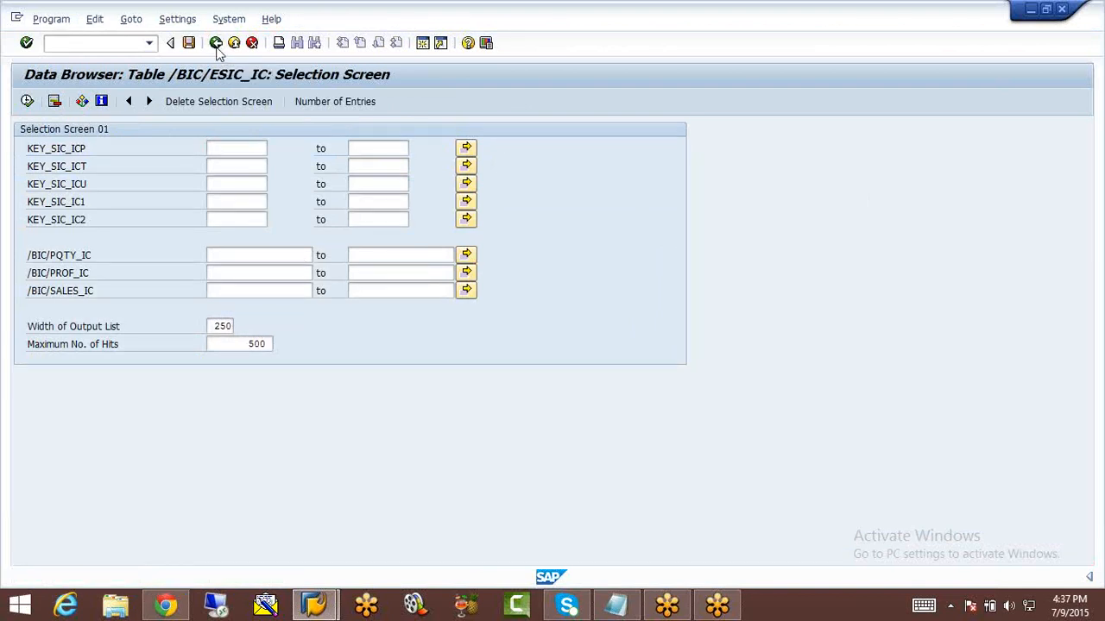
click(216, 43)
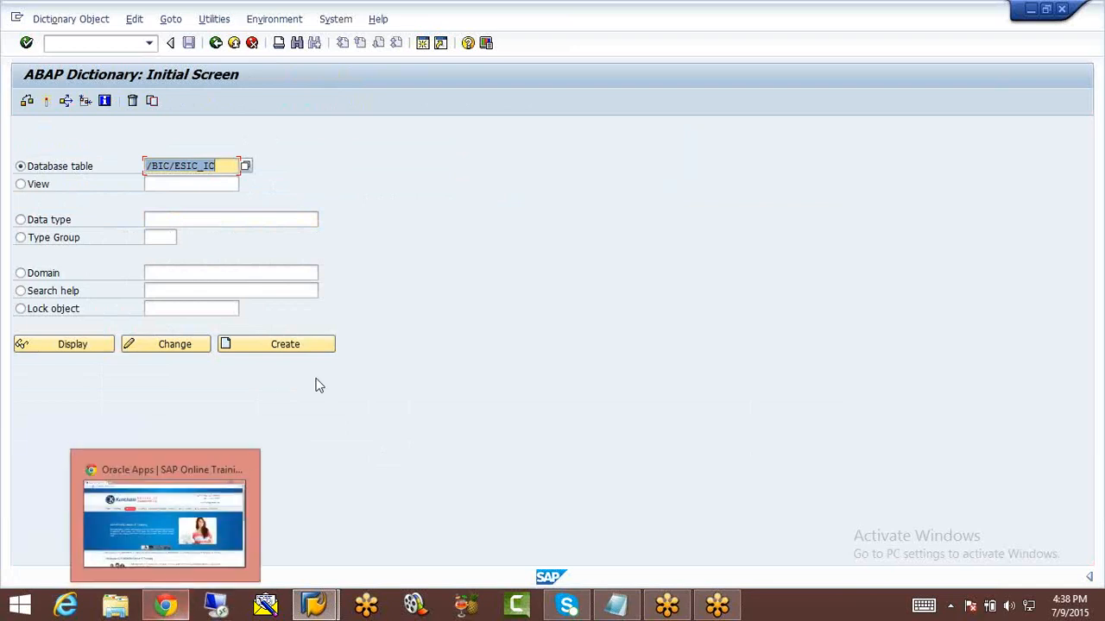
Step: Leave the ABAP Dictionary and start the load monitor with transaction RSMO
click(217, 45)
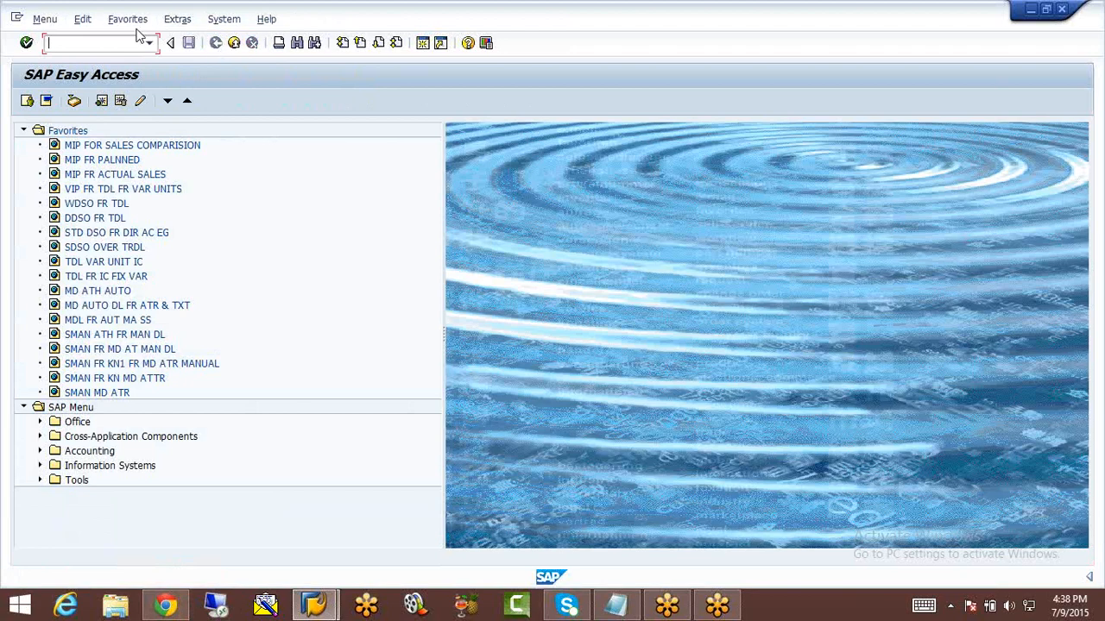
text(RSMO)
key(Return)
Step: Open the 12:57:44 request among the successful PSA loads of 09.07.2015 for source system PC_JSH
click(41, 141)
click(56, 156)
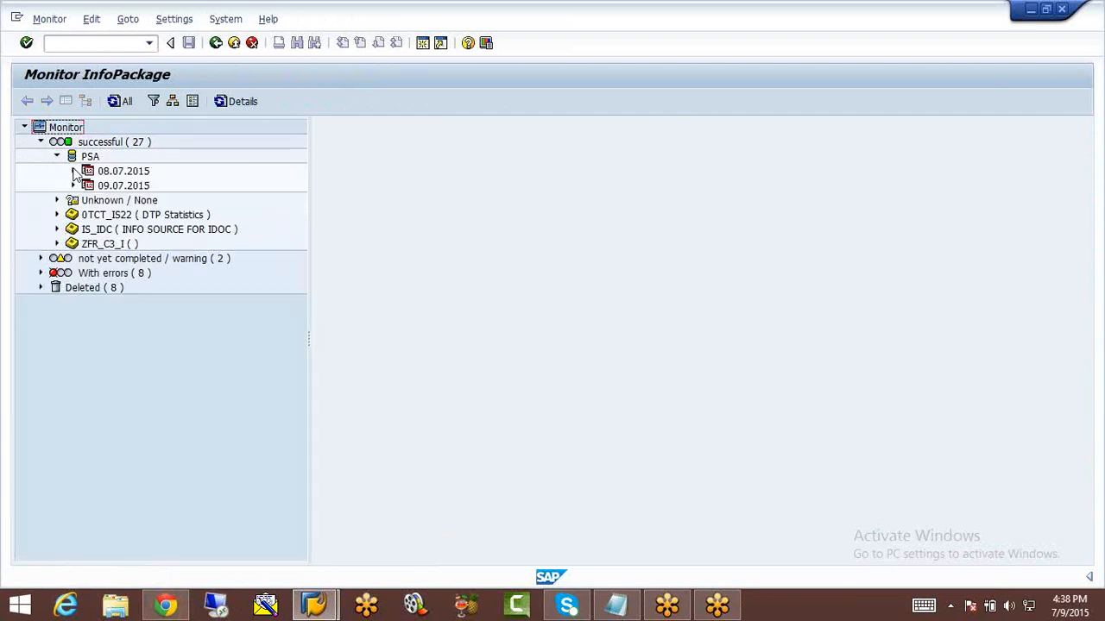
click(74, 186)
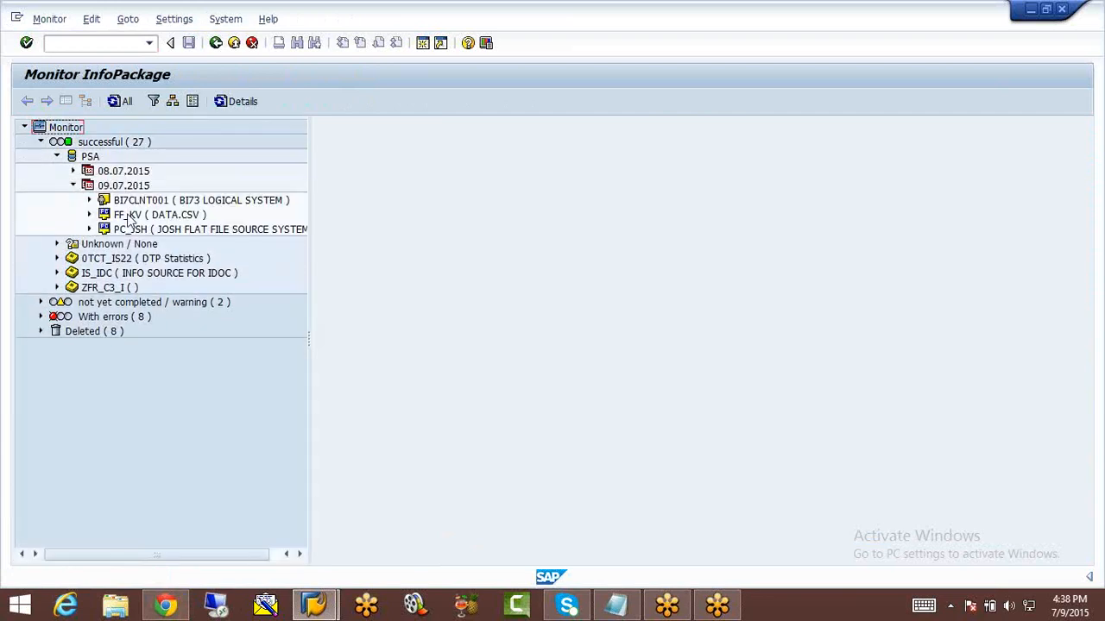
click(89, 229)
click(132, 244)
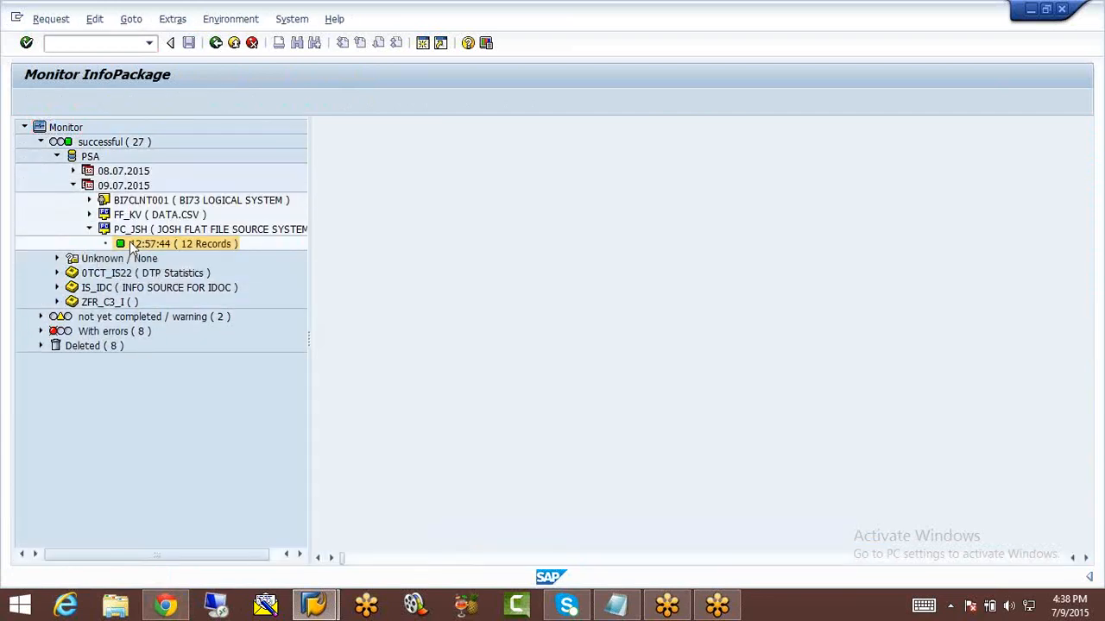
double_click(132, 245)
Step: Go to managing the request's InfoProvider, select InfoCube SIC_IC and request 15133, and open the cube's contents selection screen
click(146, 102)
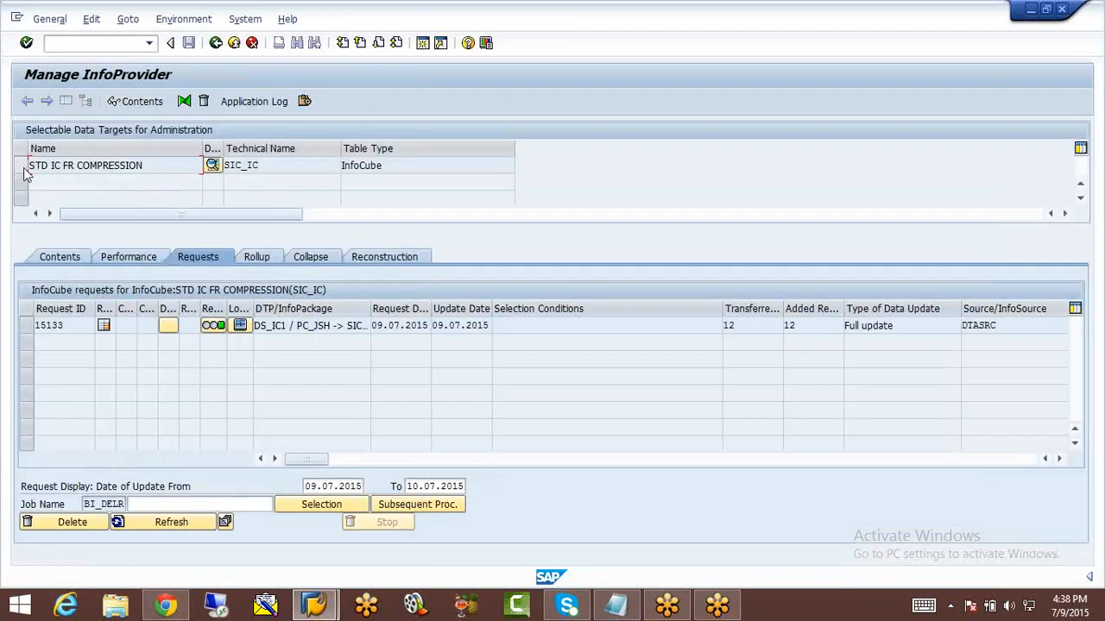
click(24, 166)
click(27, 326)
click(120, 101)
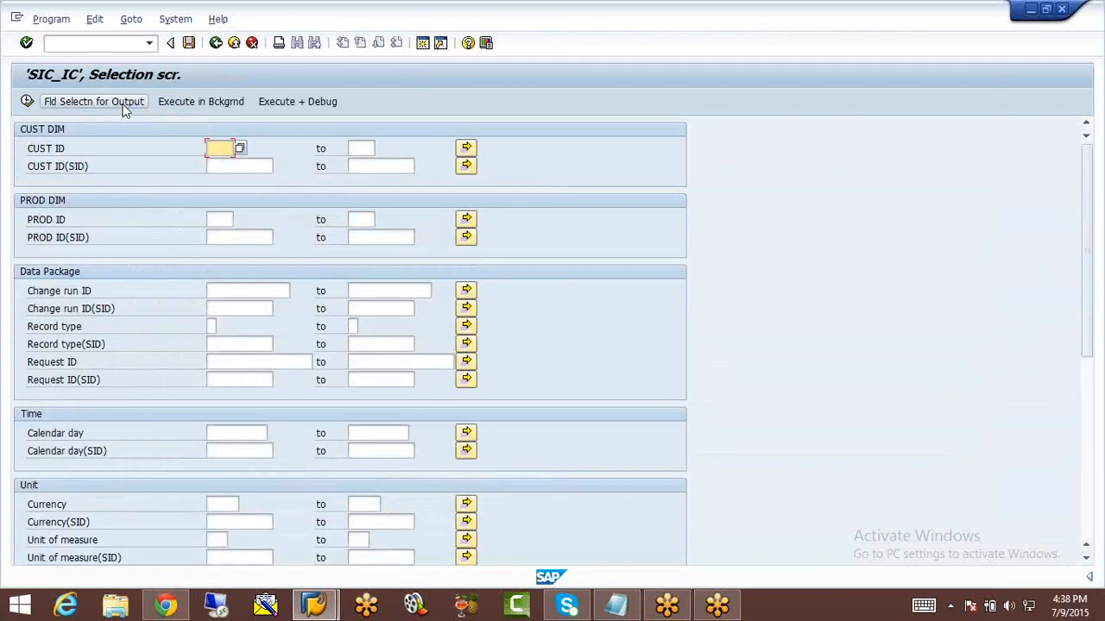
Step: Choose CUST ID, PROD ID, Calendar day, Currency and Unit of measure as output fields and list the contents of SIC_IC
click(95, 102)
click(31, 219)
click(31, 505)
click(32, 540)
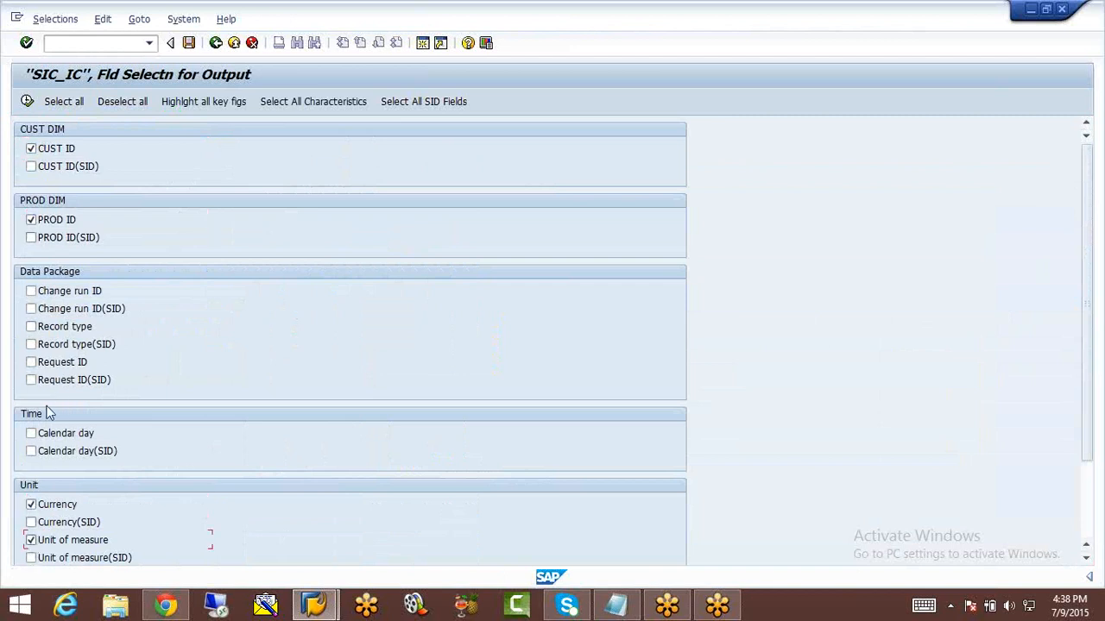
click(31, 433)
click(26, 103)
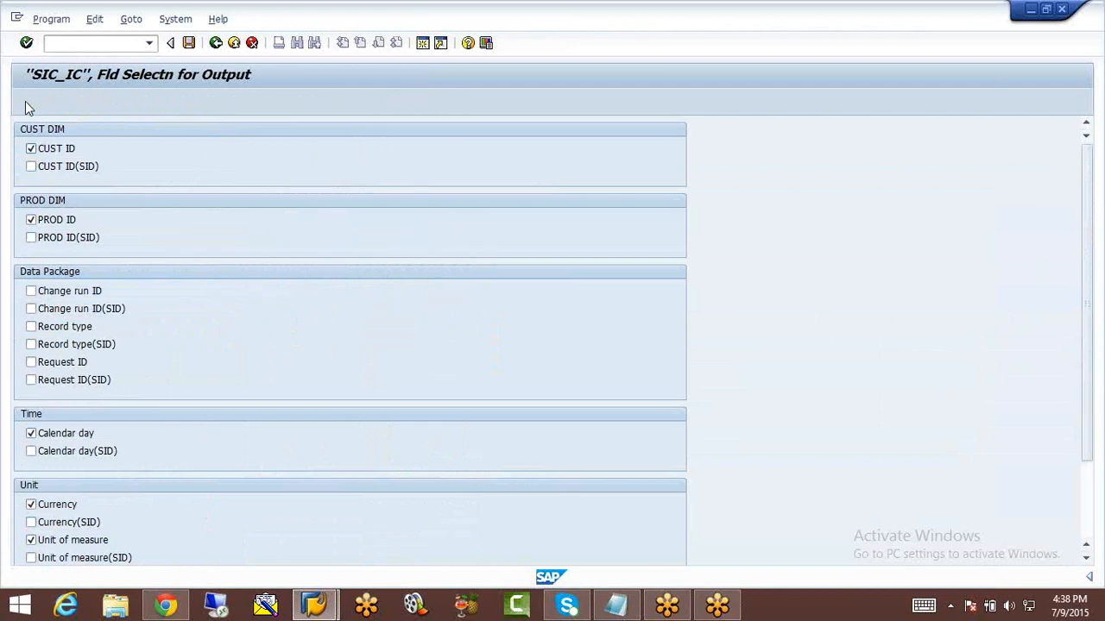
click(25, 100)
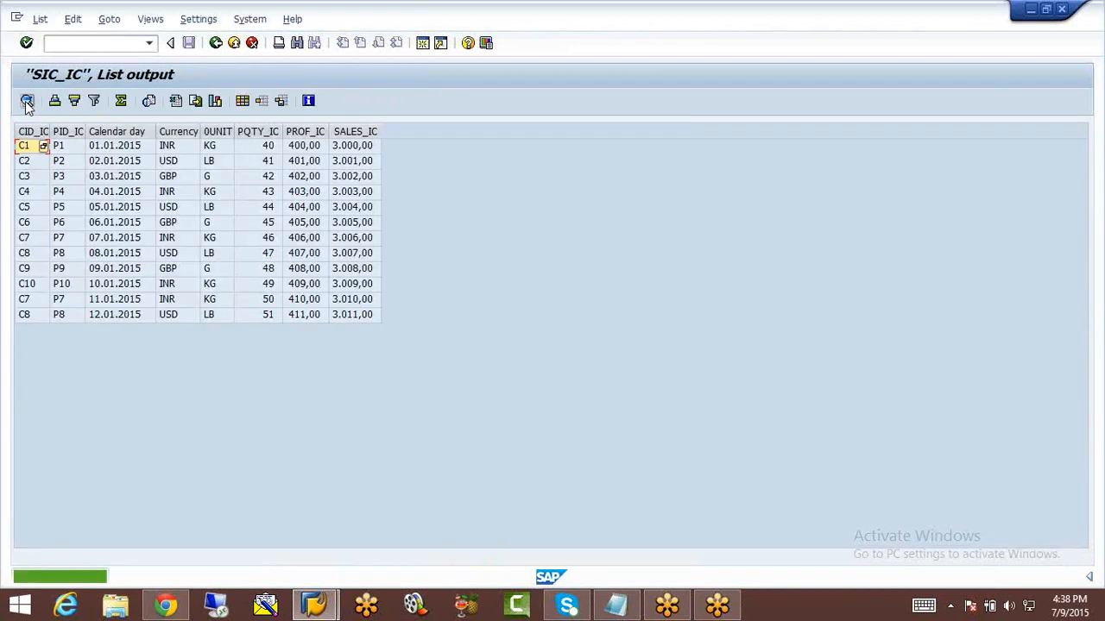
Step: Close the SIC_IC list, return through the load monitor to SAP Easy Access, and switch to the Chrome browser
click(216, 45)
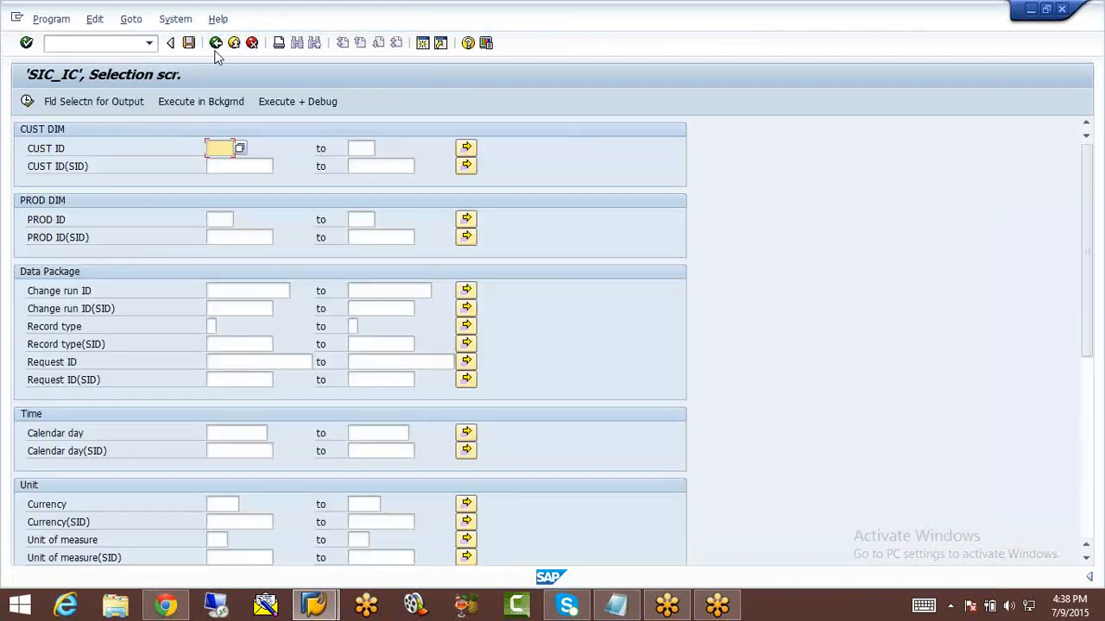
click(215, 45)
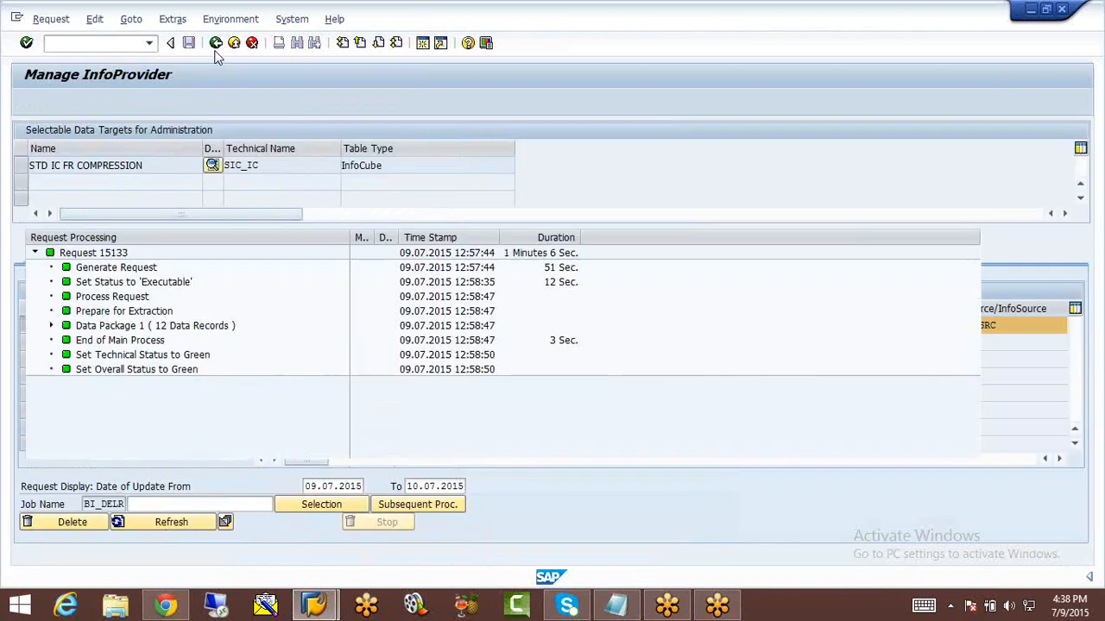
click(215, 50)
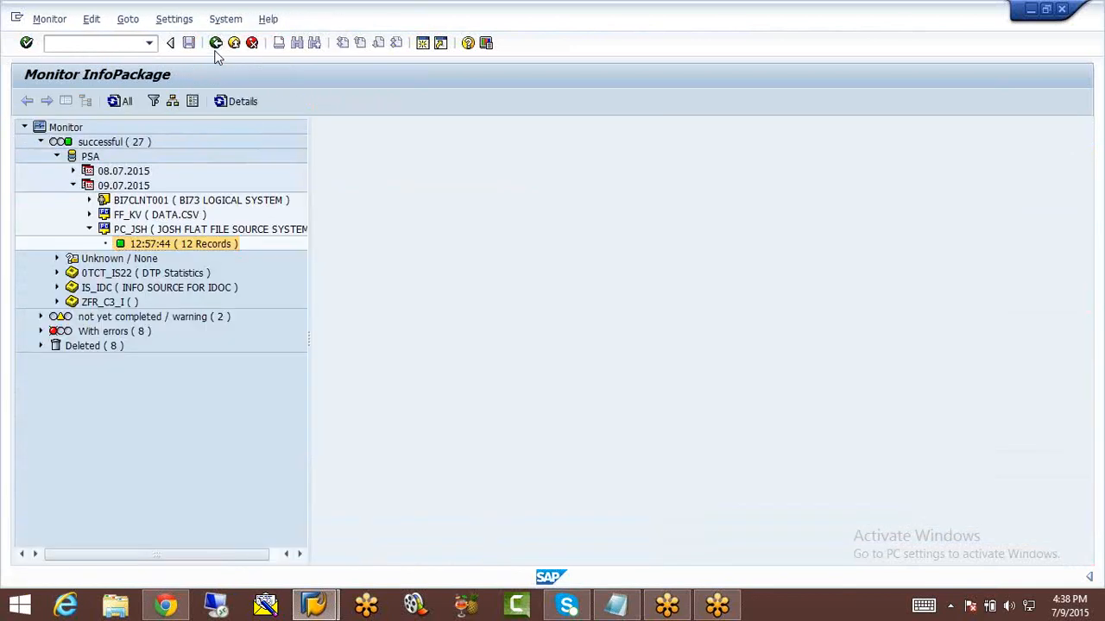
click(215, 45)
click(166, 605)
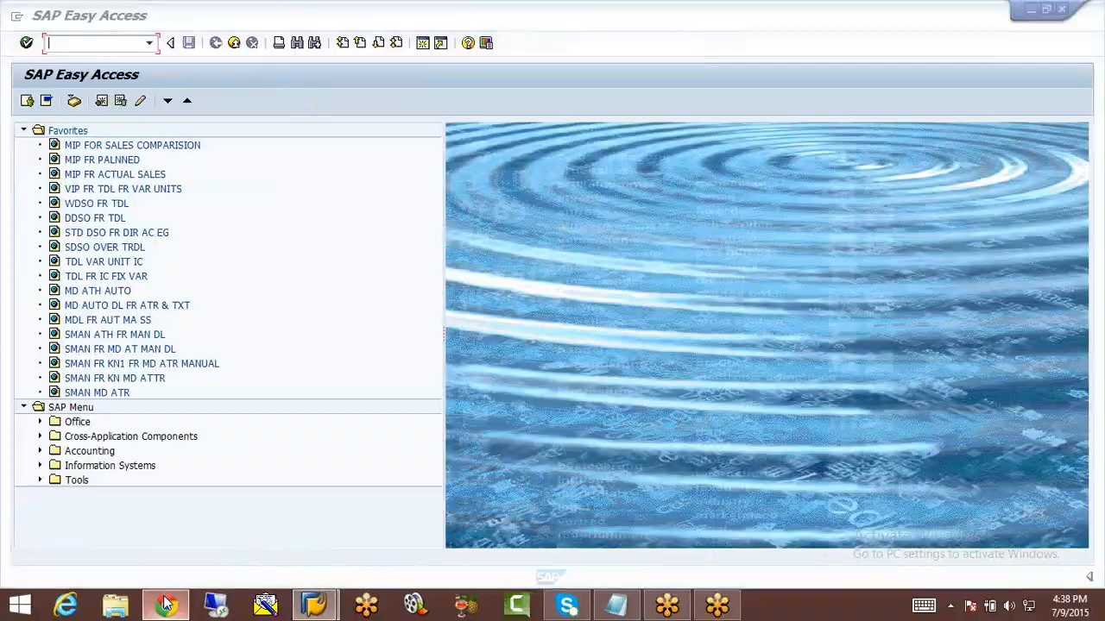